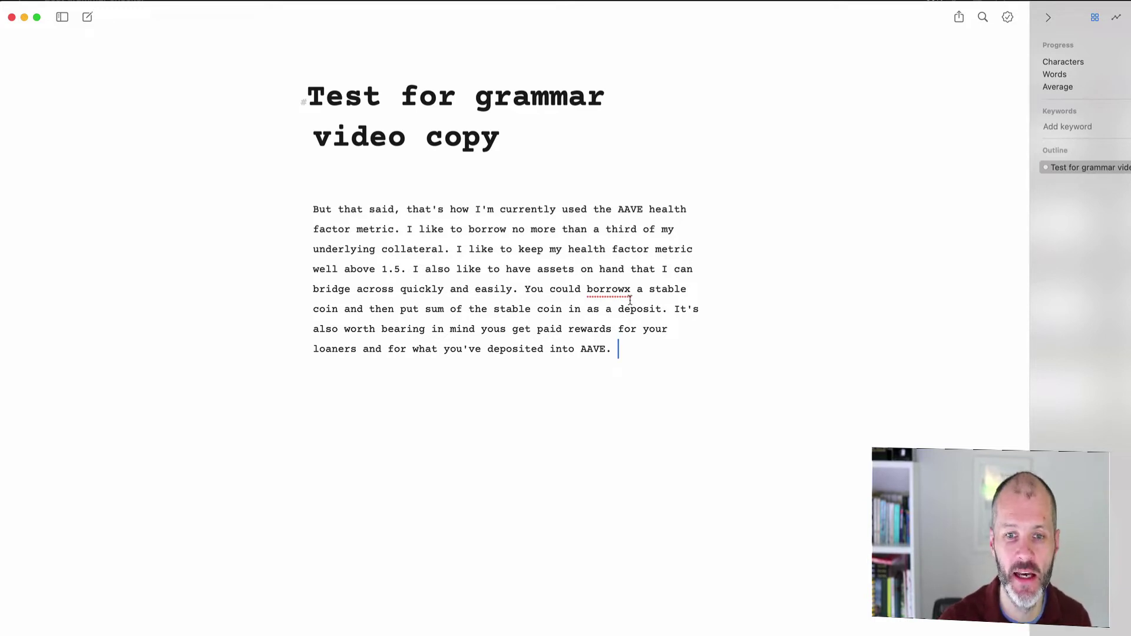
Step: Select 'borrowx', then add an apostrophe to 'yous' so it reads "you's get paid"
{"action": "left_click_drag", "start_coordinate": [632, 289], "coordinate": [588, 289]}
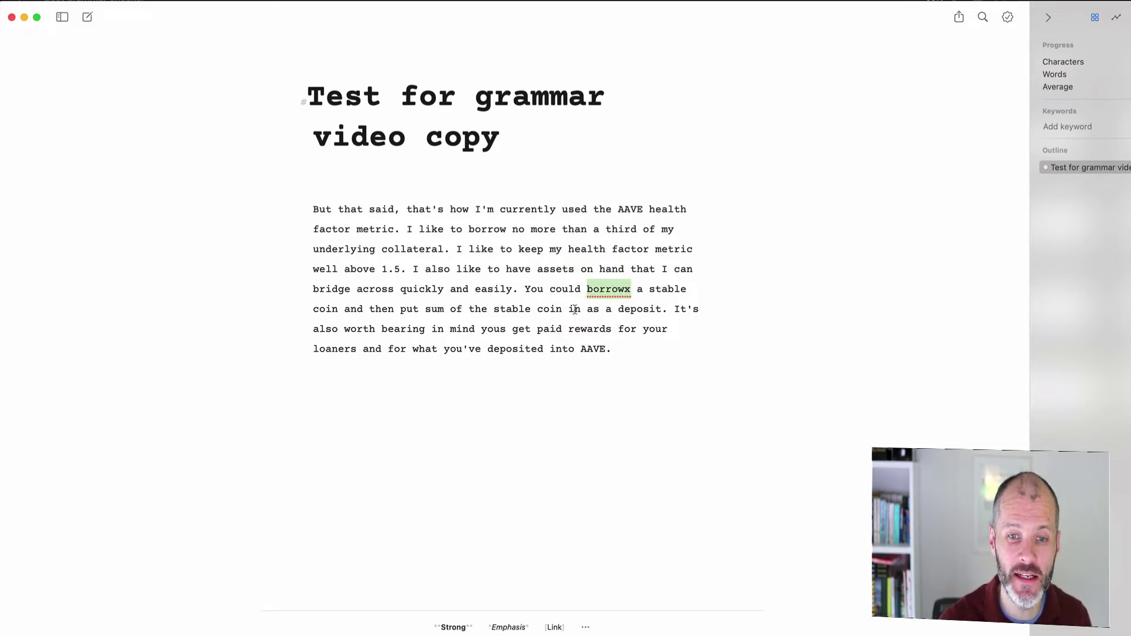
{"action": "left_click", "coordinate": [501, 329]}
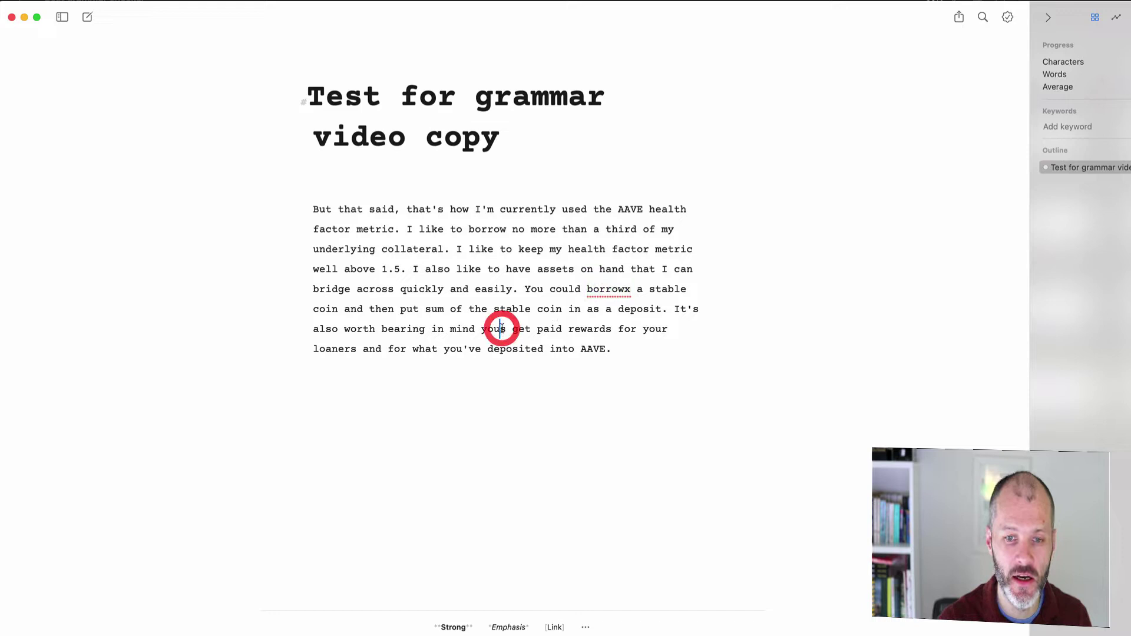
{"action": "type", "text": "'"}
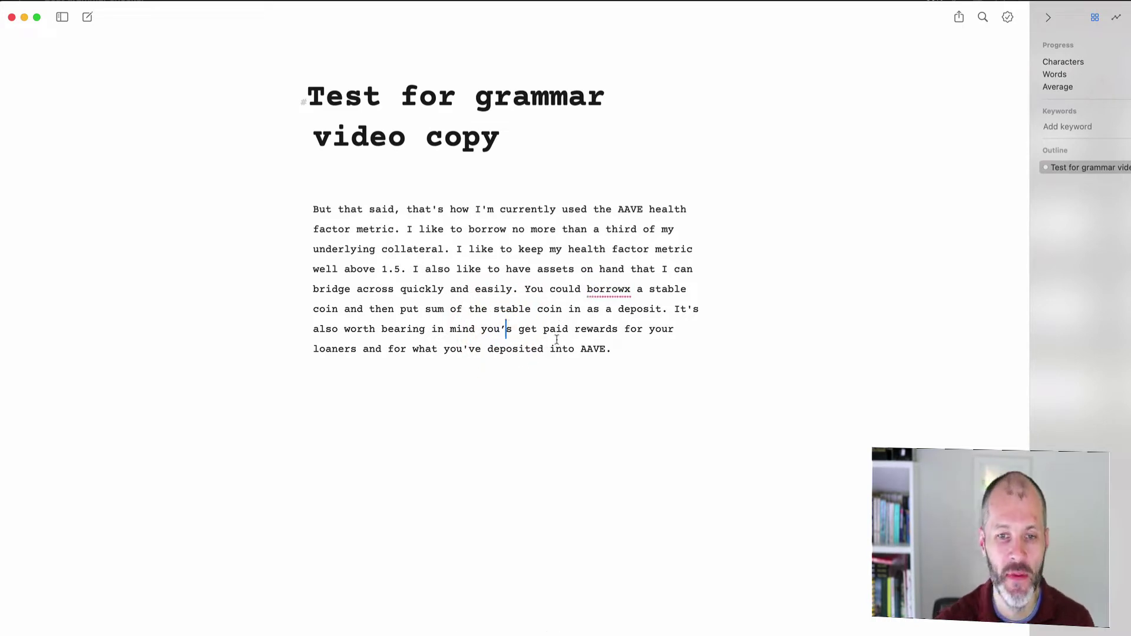
Step: Replace 'sum' with 'some' so the phrase reads 'put some of the stable coin'
{"action": "double_click", "coordinate": [435, 309]}
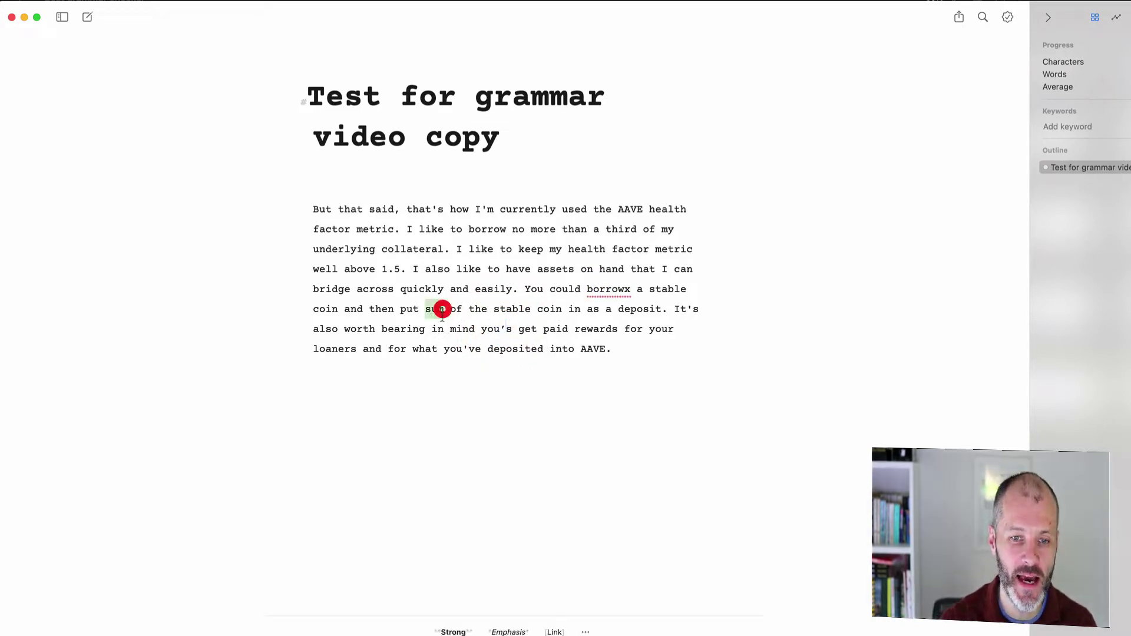
{"action": "type", "text": "some"}
{"action": "key", "text": "alt+Left"}
{"action": "key", "text": "alt+Left"}
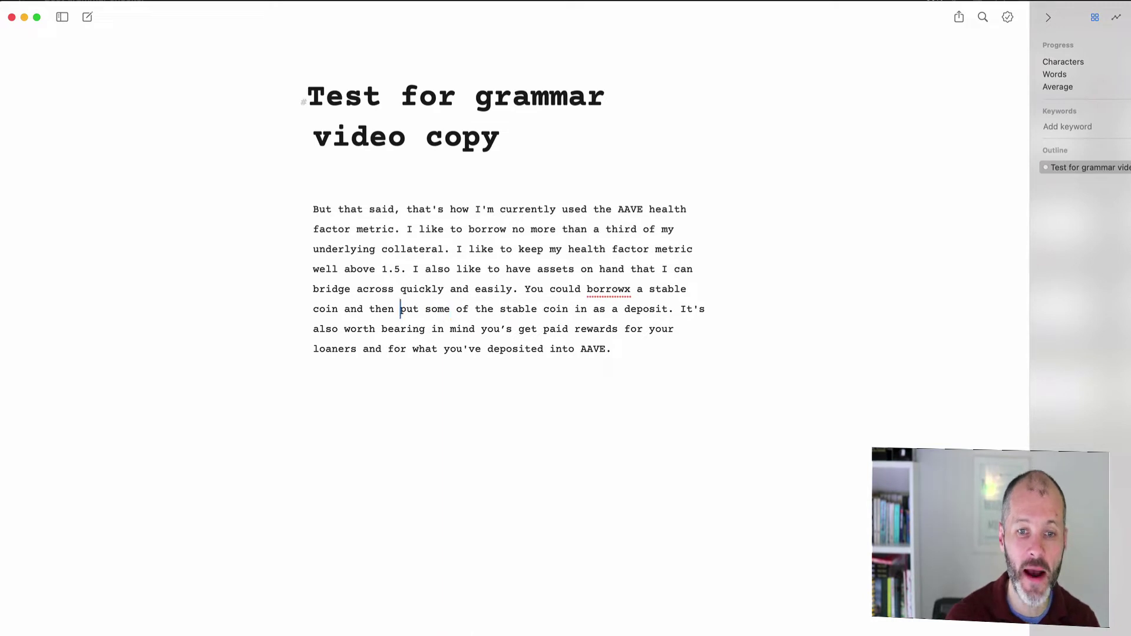
{"action": "key", "text": "alt+Left"}
{"action": "key", "text": "alt+shift+Right"}
{"action": "key", "text": "alt+shift+Right"}
{"action": "key", "text": "alt+shift+Right"}
{"action": "key", "text": "alt+shift+Right"}
{"action": "key", "text": "alt+shift+Right"}
{"action": "key", "text": "alt+shift+Right"}
{"action": "key", "text": "alt+shift+Right"}
{"action": "key", "text": "alt+shift+Right"}
{"action": "key", "text": "alt+shift+Right"}
{"action": "key", "text": "alt+shift+Right"}
{"action": "key", "text": "alt+shift+Right"}
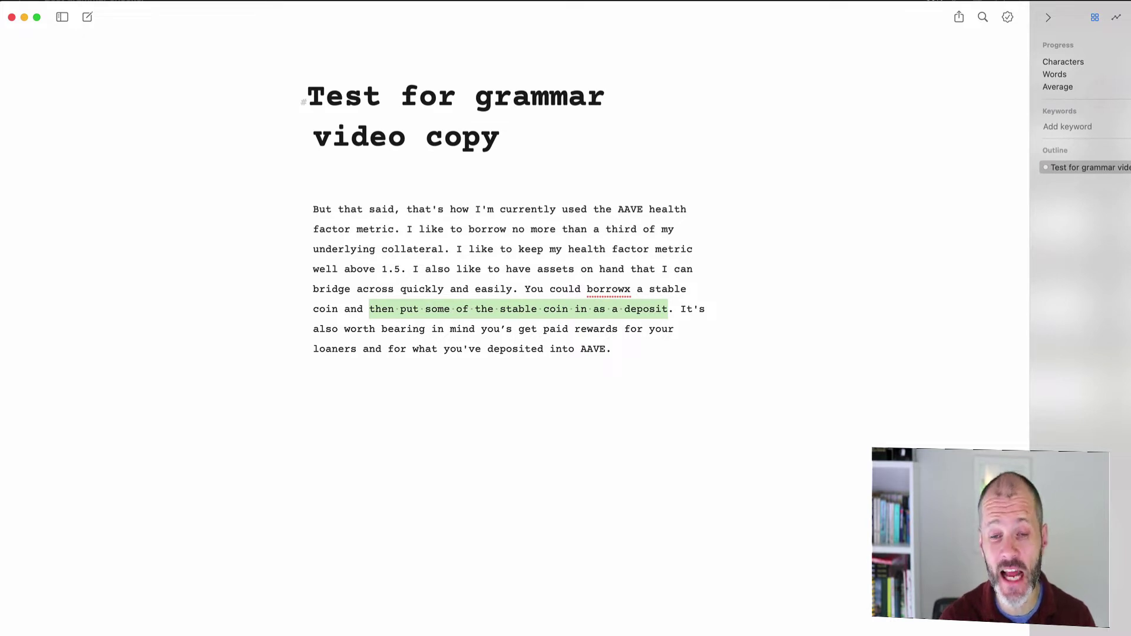
{"action": "key", "text": "Up"}
{"action": "key", "text": "Up"}
{"action": "key", "text": "Up"}
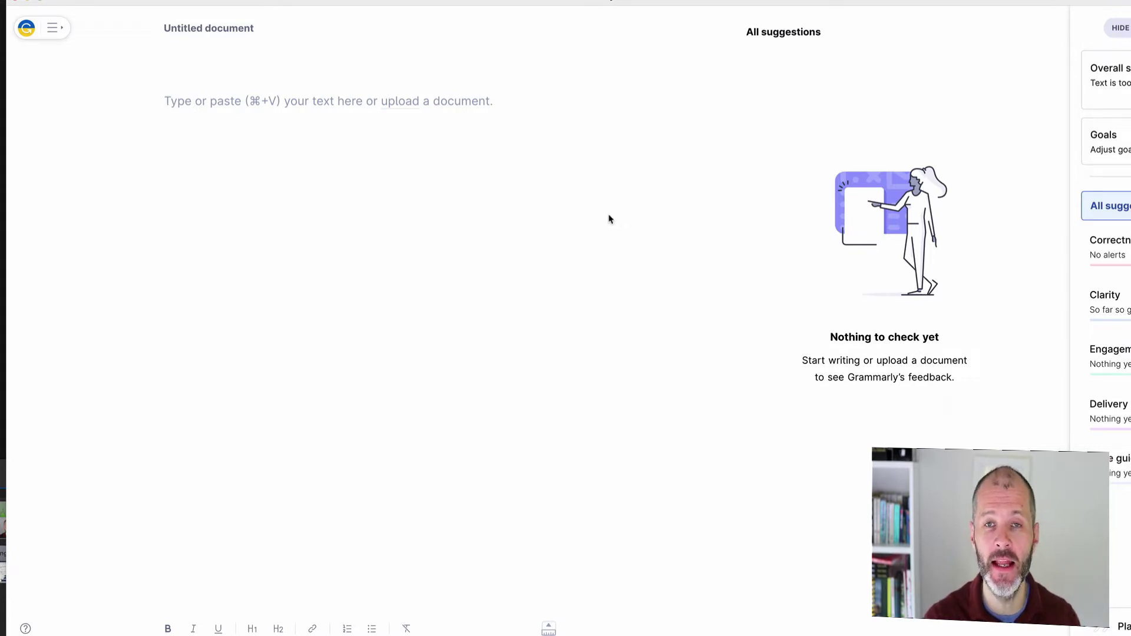
Step: Paste the sample AAVE paragraph into the empty Grammarly document
{"action": "type", "text": "But that said, that's how I'm currently used the AAVE health factor metric. I like to borrow no more than a third of my underlying collateral. I like to keep my health factor metric well above 1.5. I also like to have assets on hand that I can bridge across quickly and easily. You could borrowx a stable coin and then put sum of the stable coin in as a deposit. It's also worth bearing in mind yous get paid rewards for your loaners and for what you've deposited into AAVE."}
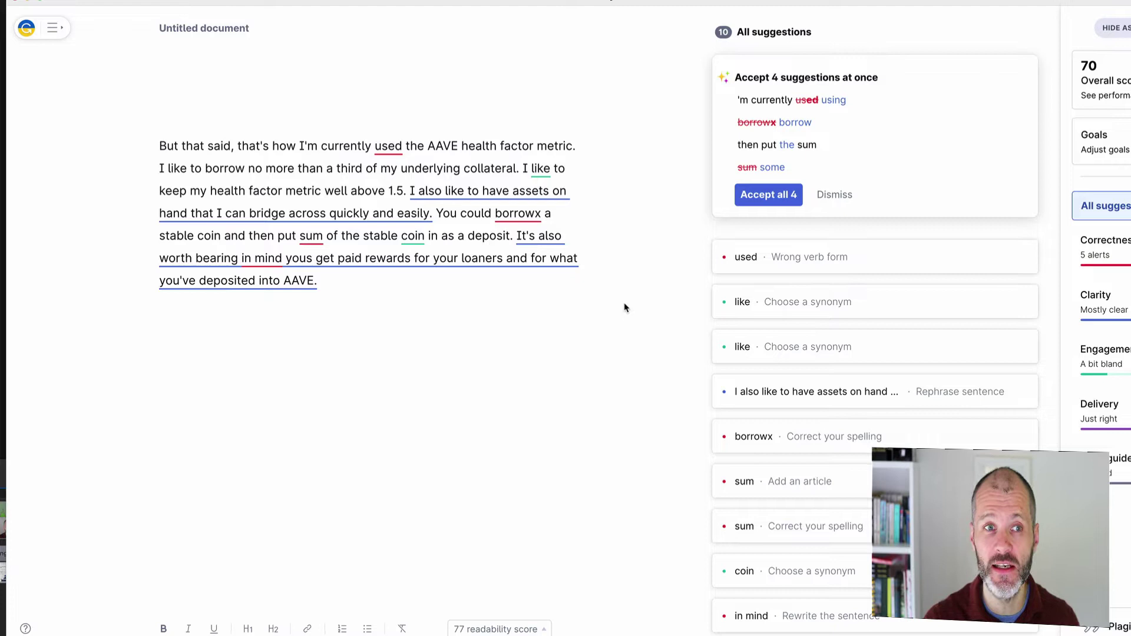
Step: Accept all four quick corrections, giving 'currently using' and 'borrow'
{"action": "left_click", "coordinate": [771, 200]}
{"action": "left_click", "coordinate": [541, 237]}
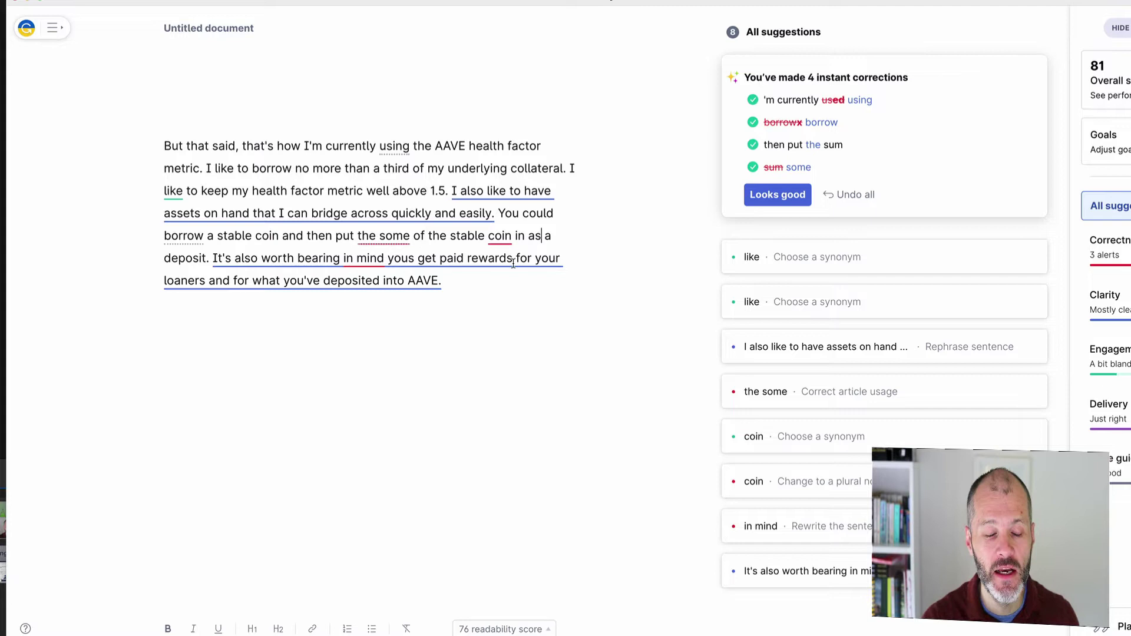
{"action": "left_click_drag", "start_coordinate": [290, 145], "coordinate": [449, 281]}
{"action": "left_click", "coordinate": [482, 281]}
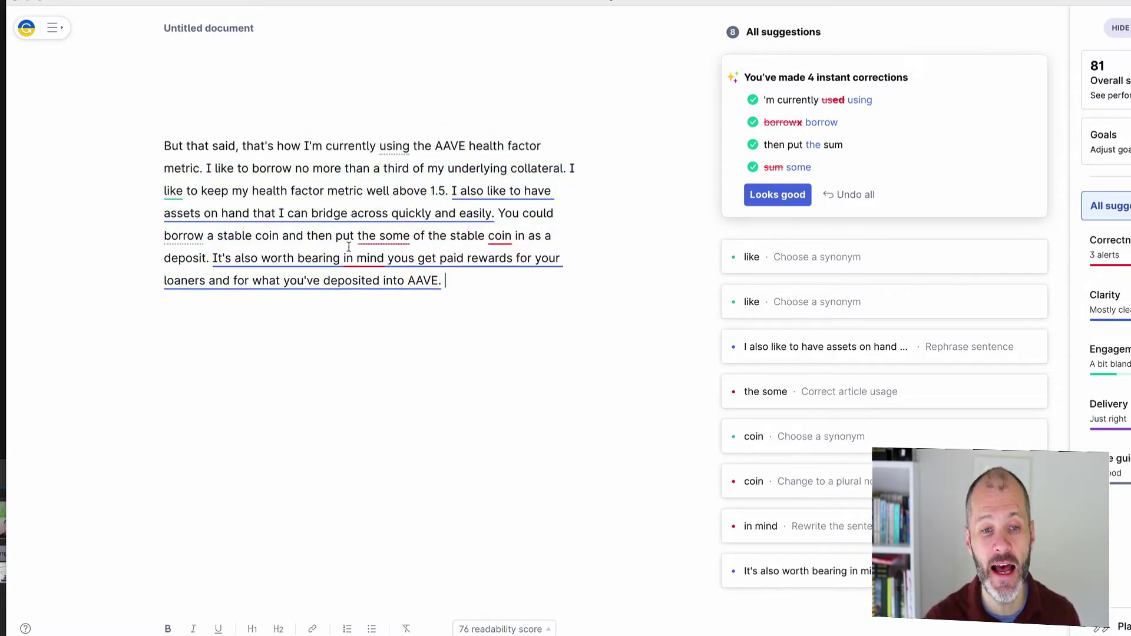
Step: Delete the extra 'the' so the text reads 'put some of the stable coin'
{"action": "left_click", "coordinate": [255, 237]}
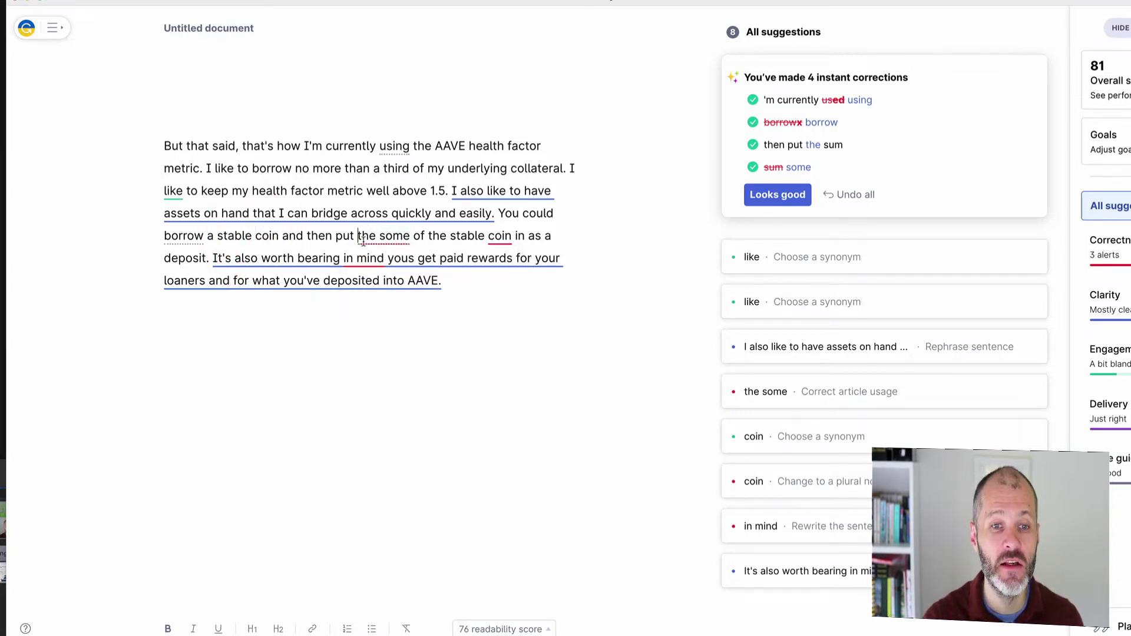
{"action": "left_click_drag", "start_coordinate": [357, 238], "coordinate": [377, 243]}
{"action": "key", "text": "BackSpace"}
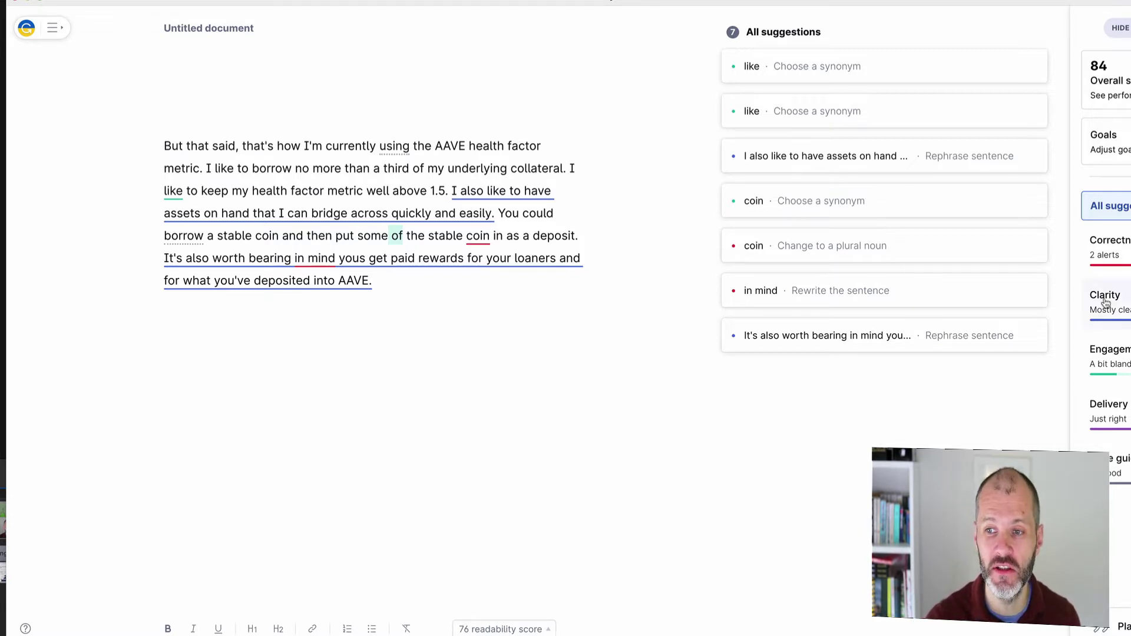
Step: Apply the Clarity rewrite: 'assets on hand to bridge quickly and easily'
{"action": "left_click", "coordinate": [1124, 311]}
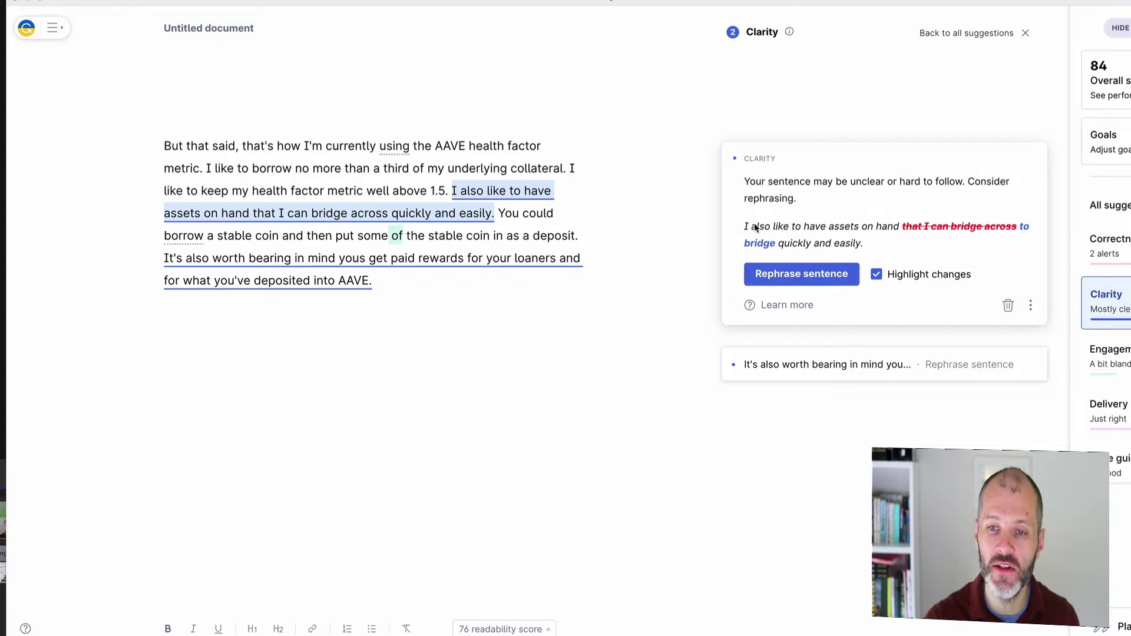
{"action": "left_click", "coordinate": [799, 226]}
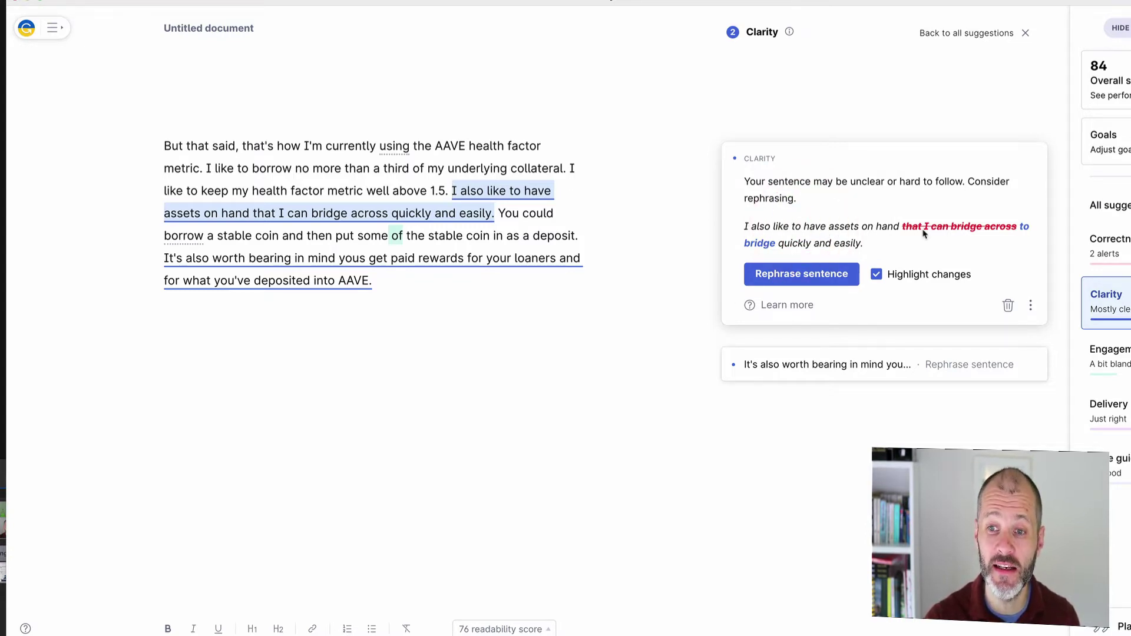
{"action": "left_click", "coordinate": [825, 274]}
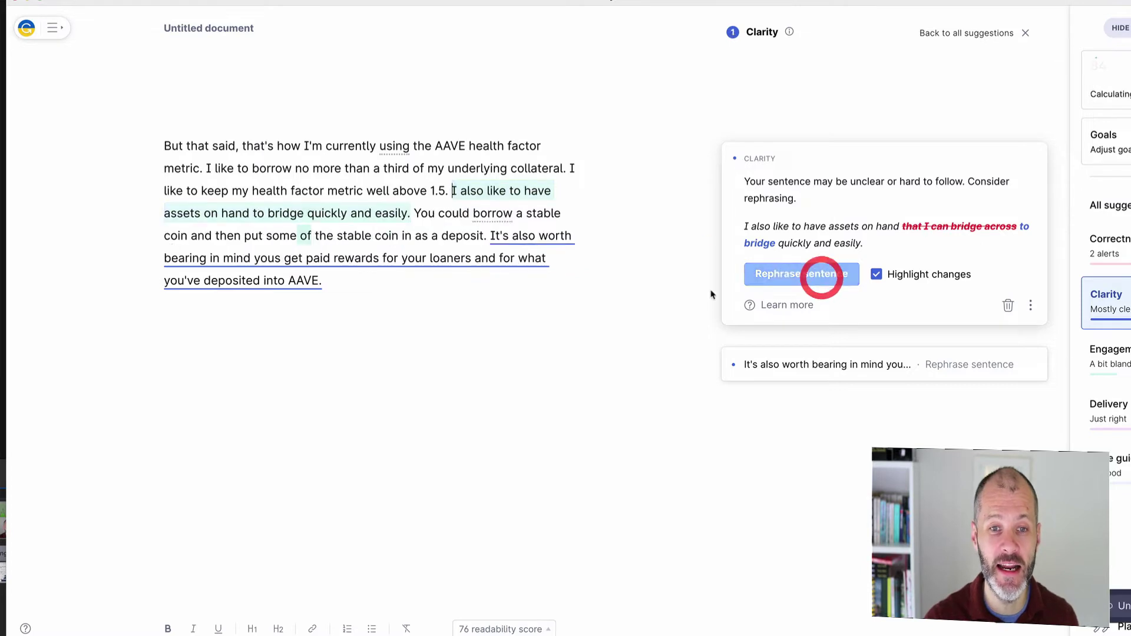
{"action": "left_click", "coordinate": [425, 213], "text": "shift"}
{"action": "left_click", "coordinate": [552, 316]}
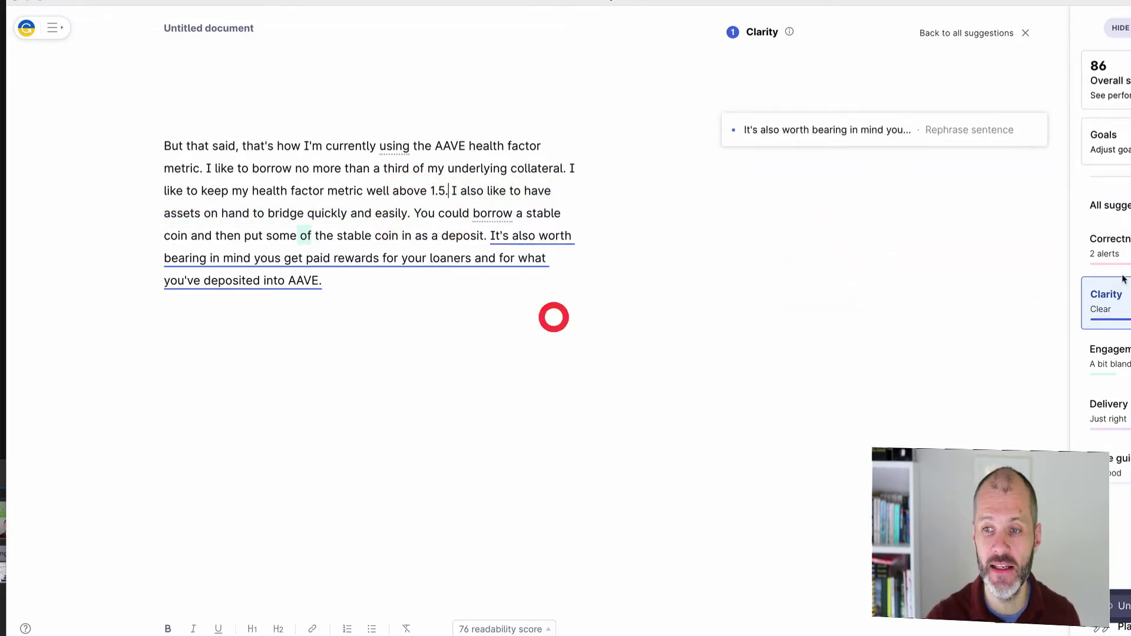
Step: Review the remaining Correctness, Clarity and Delivery feedback
{"action": "left_click", "coordinate": [1107, 246]}
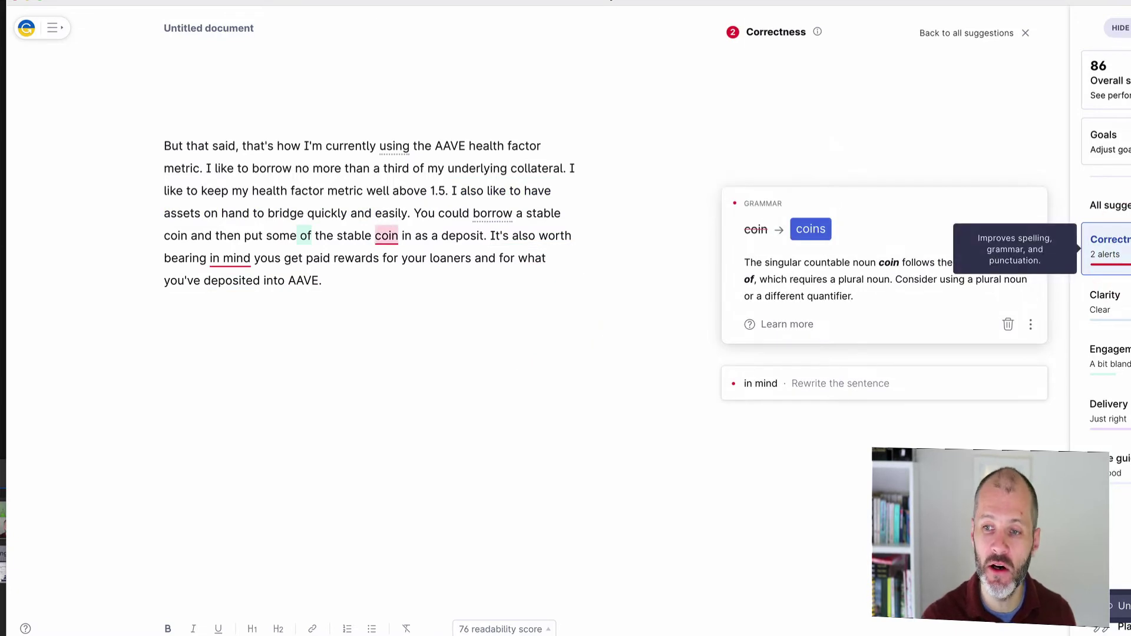
{"action": "left_click", "coordinate": [1107, 301]}
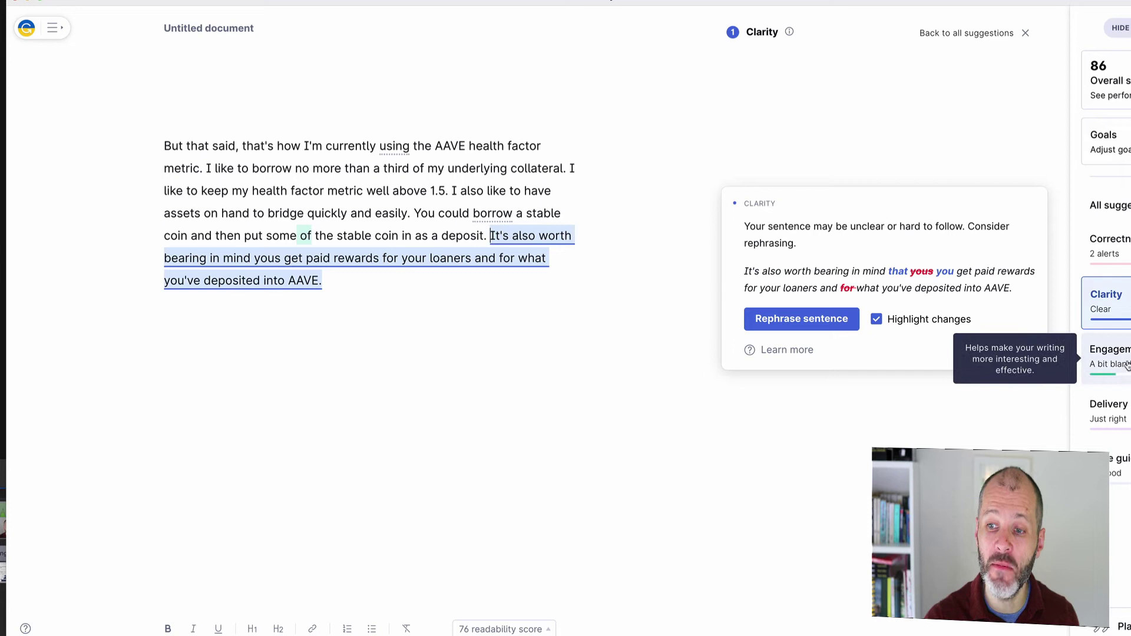
{"action": "left_click", "coordinate": [1117, 414]}
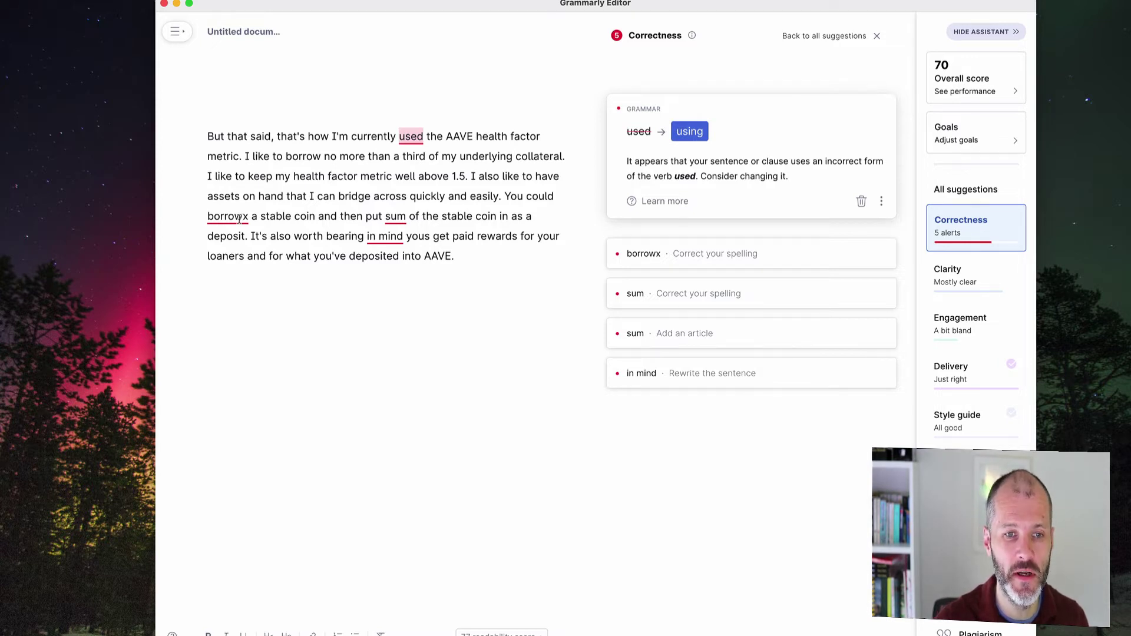
Step: Select the flagged words 'borrowx', 'sum' and 'yous' in the Grammarly paragraph
{"action": "double_click", "coordinate": [247, 218]}
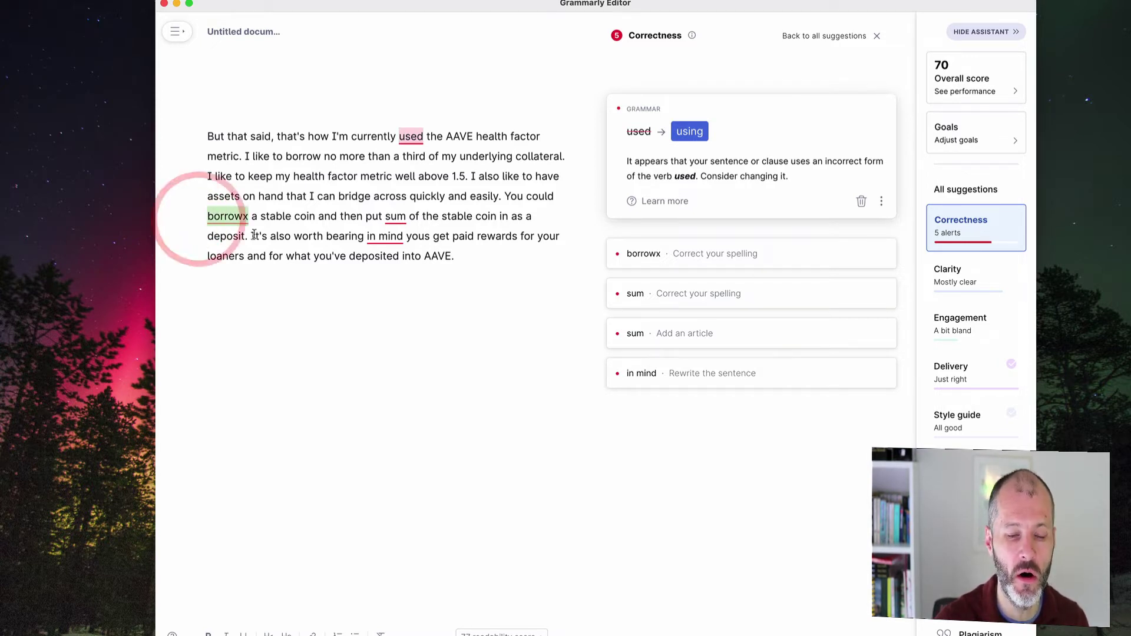
{"action": "left_click", "coordinate": [388, 216]}
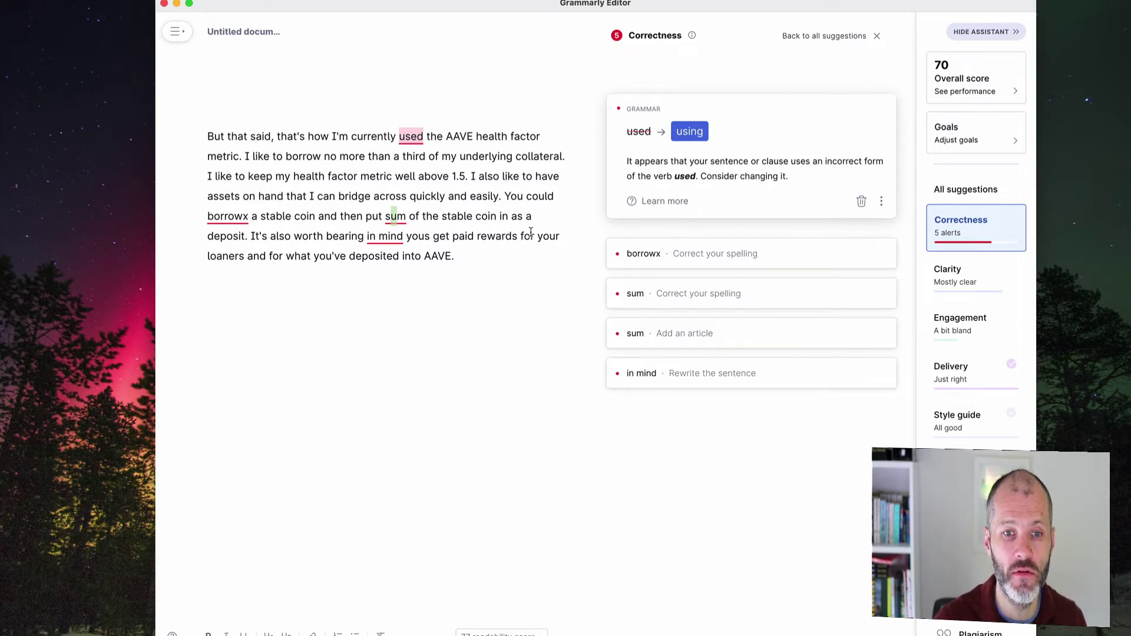
{"action": "left_click", "coordinate": [452, 236]}
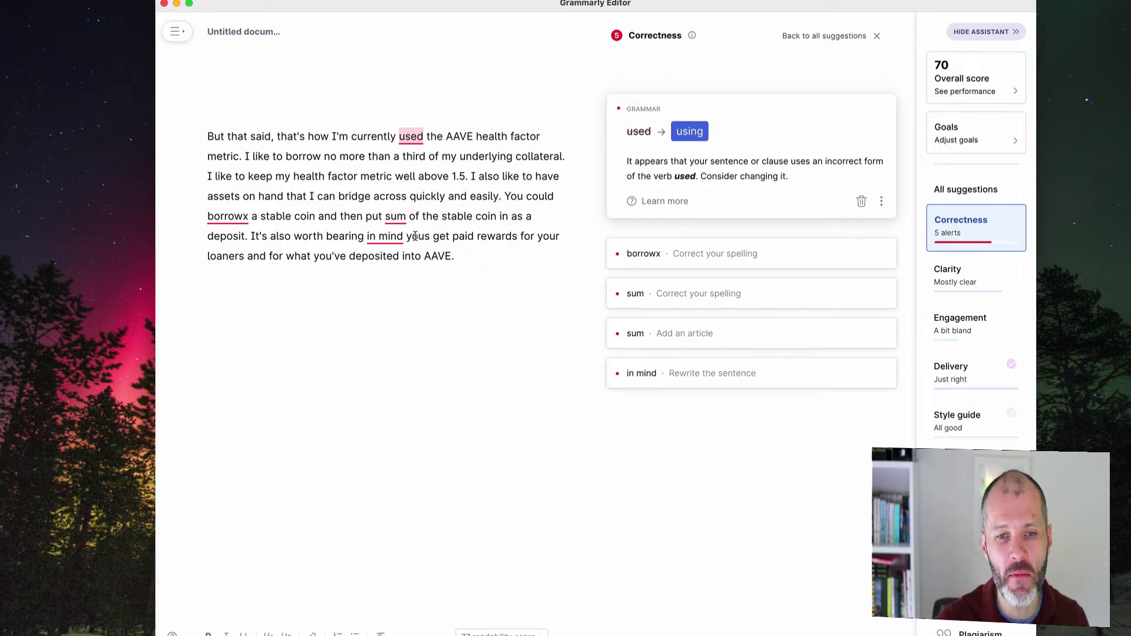
{"action": "left_click_drag", "start_coordinate": [410, 235], "coordinate": [428, 237]}
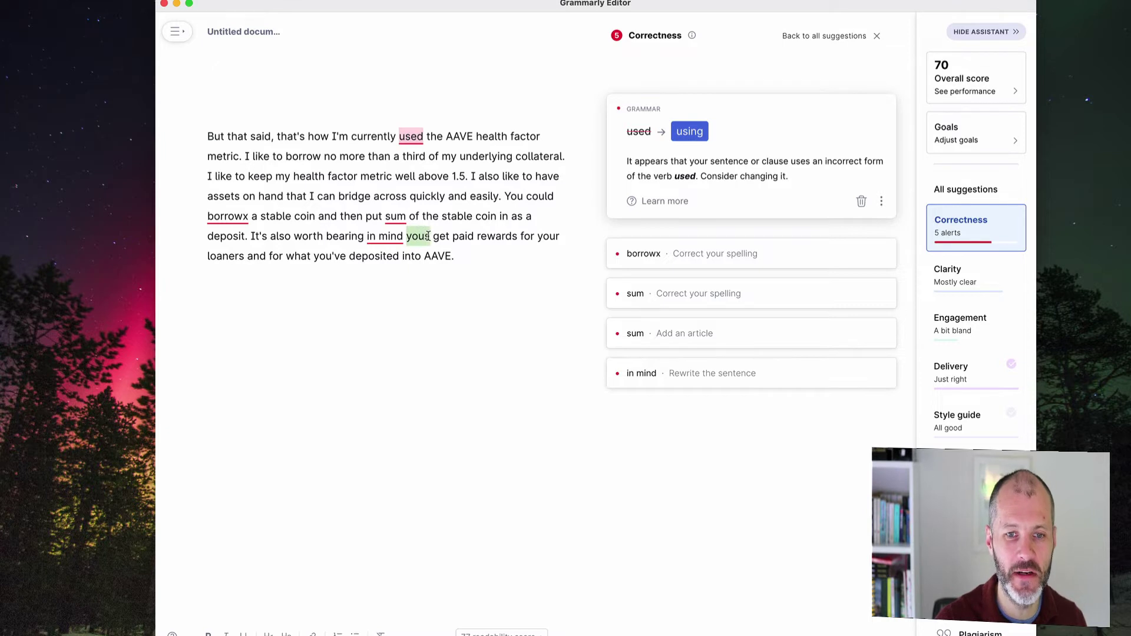
Step: Apply the Clarity rewrite 'that you get paid rewards', then go to prowritingaid.com
{"action": "left_click", "coordinate": [945, 274]}
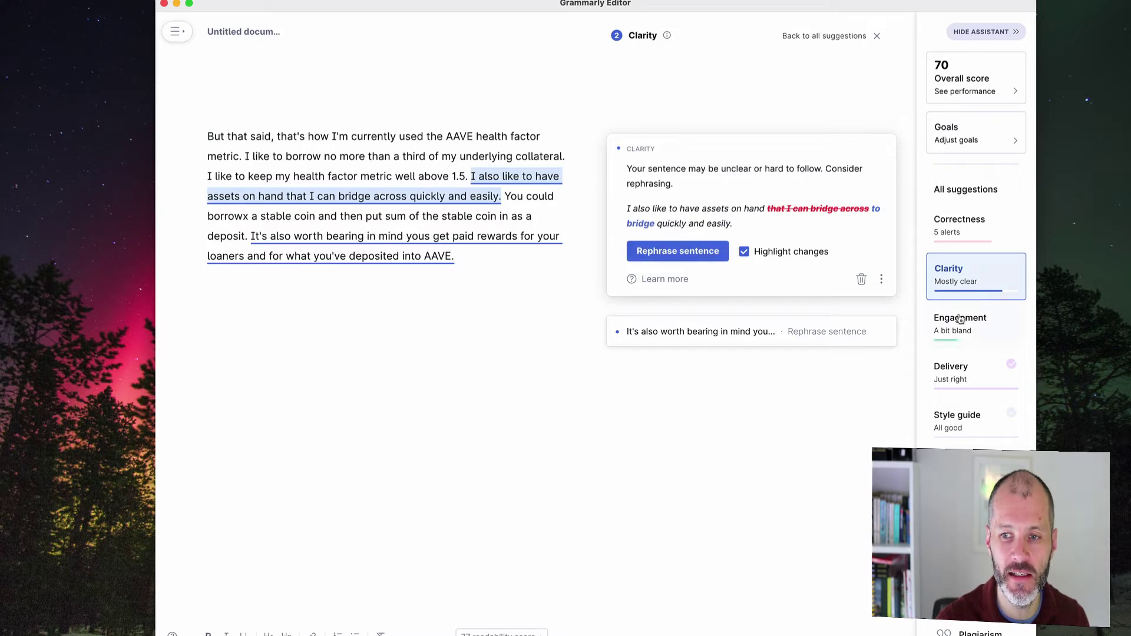
{"action": "left_click", "coordinate": [690, 332]}
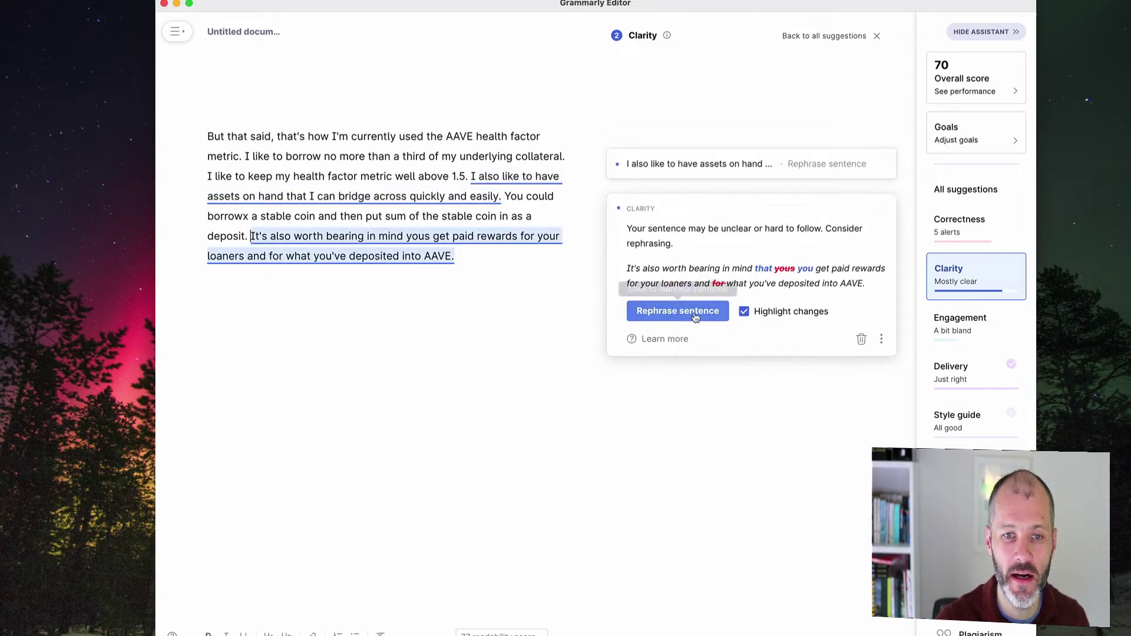
{"action": "left_click", "coordinate": [696, 311]}
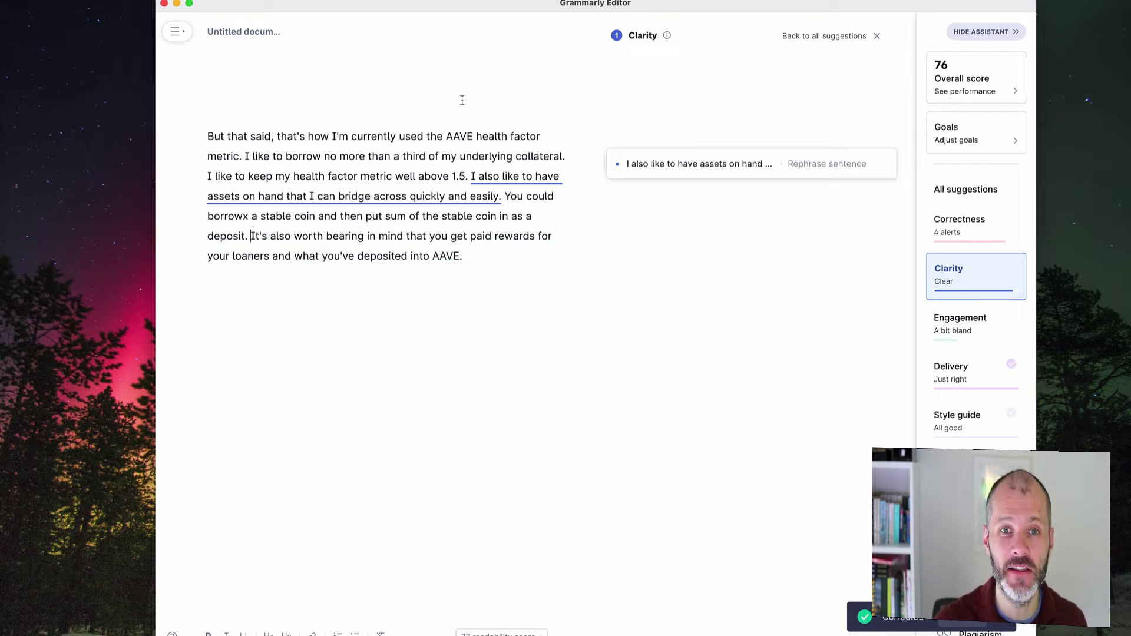
{"action": "left_click", "coordinate": [480, 1]}
{"action": "left_click", "coordinate": [471, 5]}
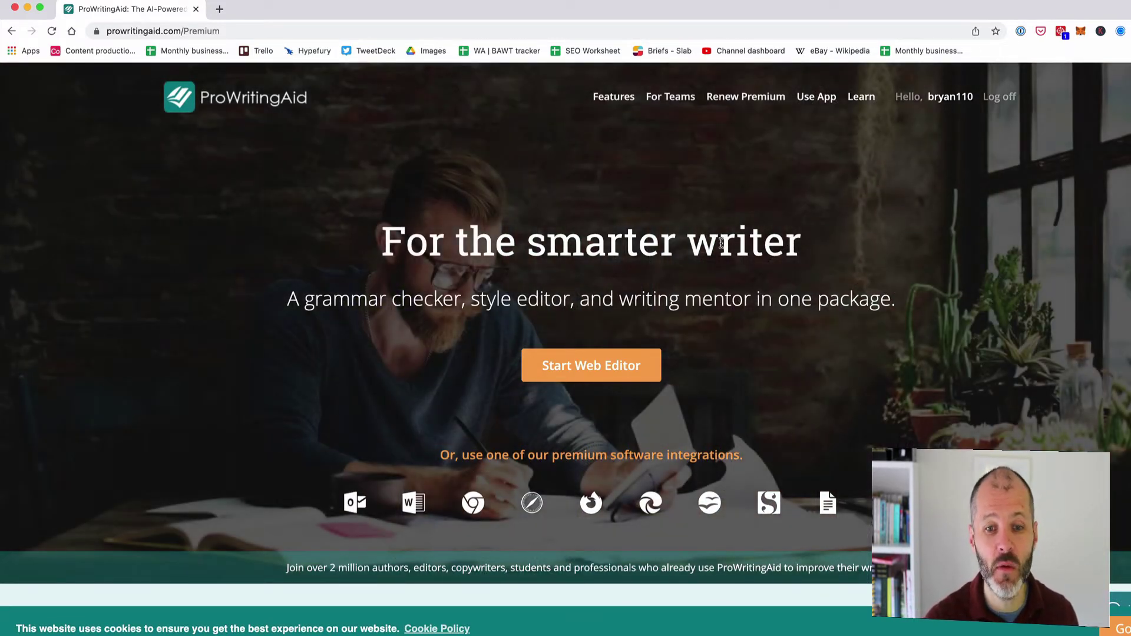
Step: Open a blank ProWritingAid web editor document from the Use App link
{"action": "scroll", "coordinate": [718, 250], "scroll_direction": "down", "scroll_amount": 1}
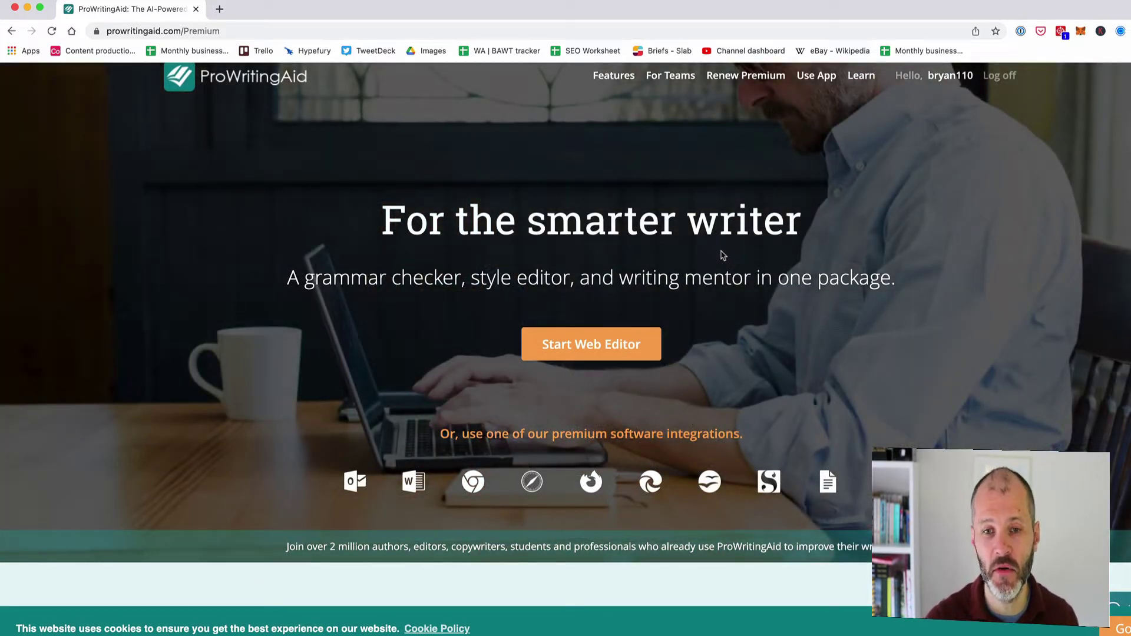
{"action": "scroll", "coordinate": [723, 253], "scroll_direction": "up", "scroll_amount": 1}
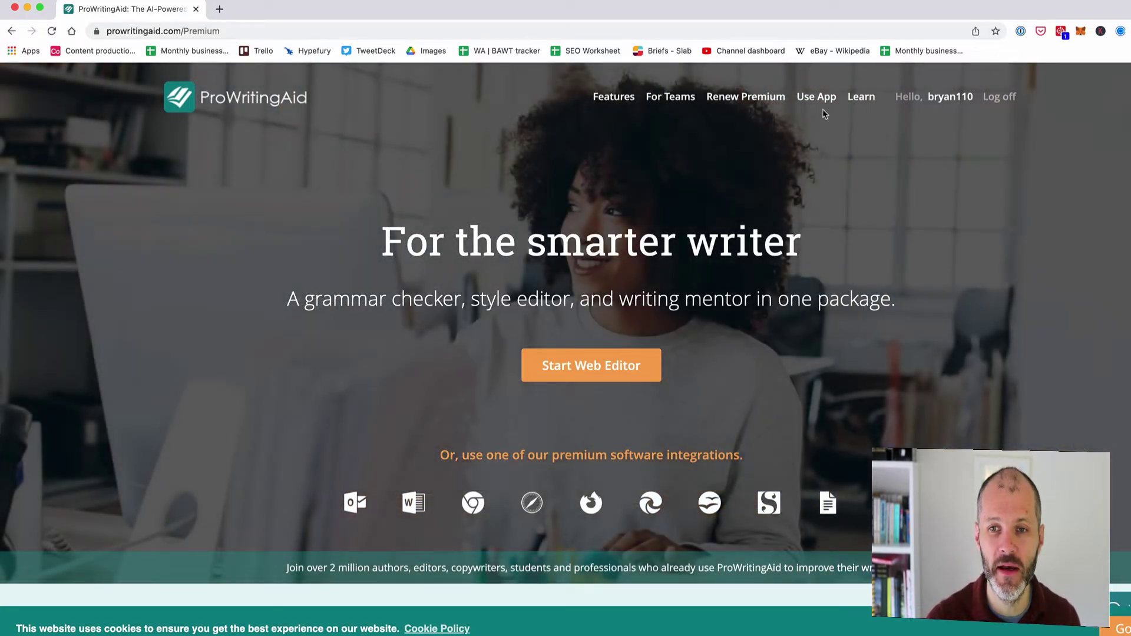
{"action": "left_click", "coordinate": [817, 98]}
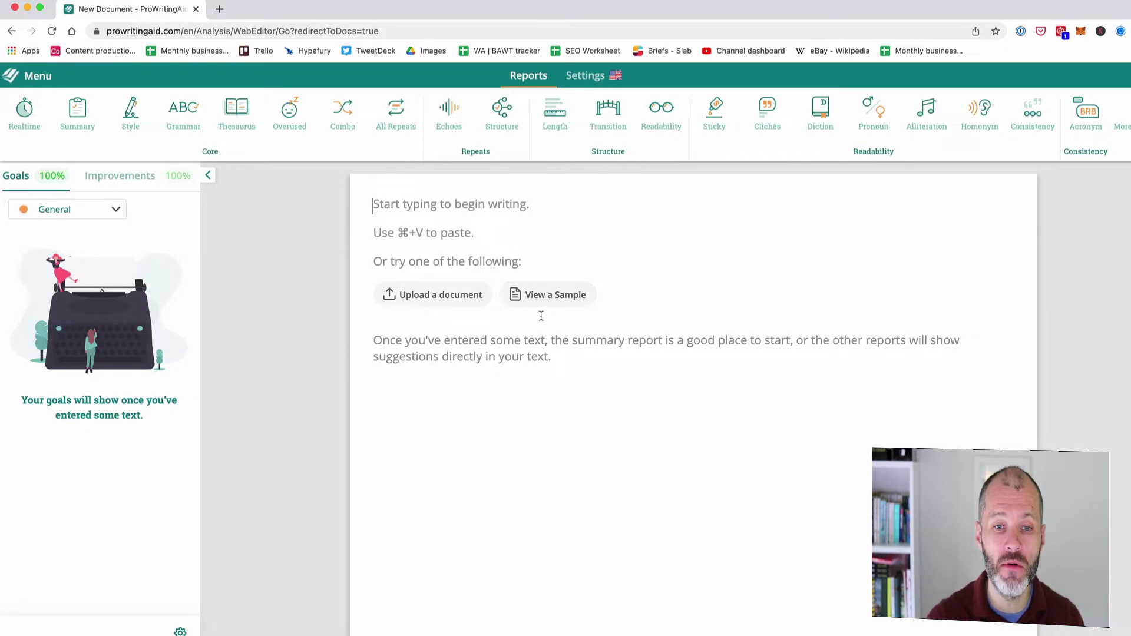
Step: Paste the sample paragraph into ProWritingAid and change 'no more than' to 'only'
{"action": "left_click", "coordinate": [502, 343]}
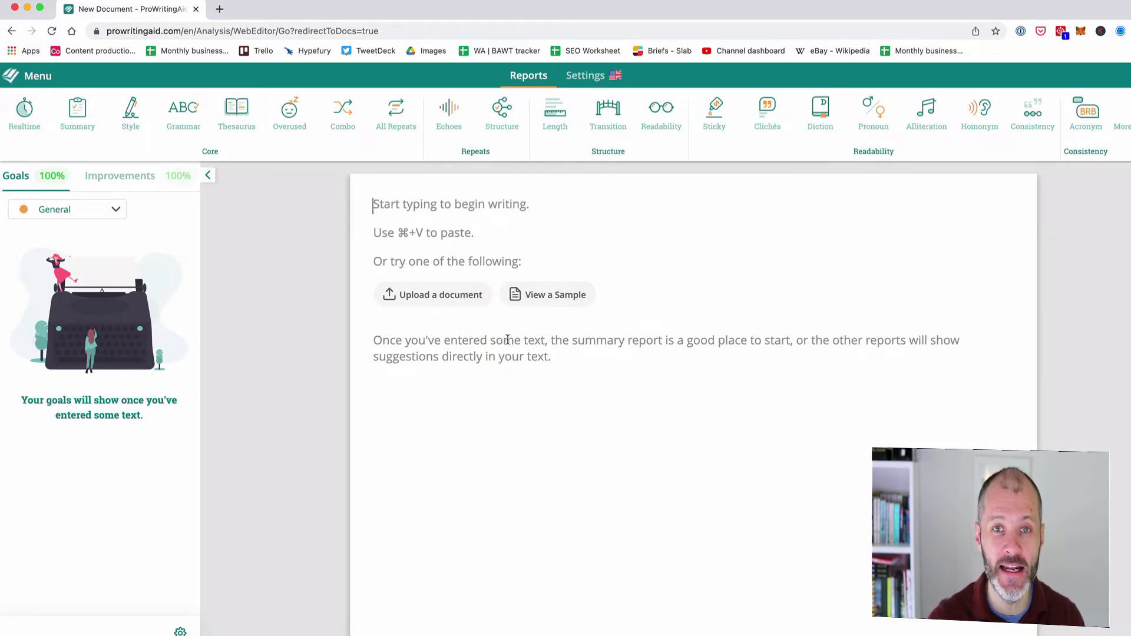
{"action": "type", "text": "But that said, that’s how I’m currently used the AAVE health factor metric. I like to borrow no more than a third of my underlying collateral. I like to keep my health factor metric well above 1.5. I also like to have assets on hand that I can bridge across quickly and easily. You could borrowx a stable coin and then put sum of the stable coin in as a deposit. It’s also worth bearing in mind yous get paid rewards for your loaners and for what you’ve deposited into AAVE."}
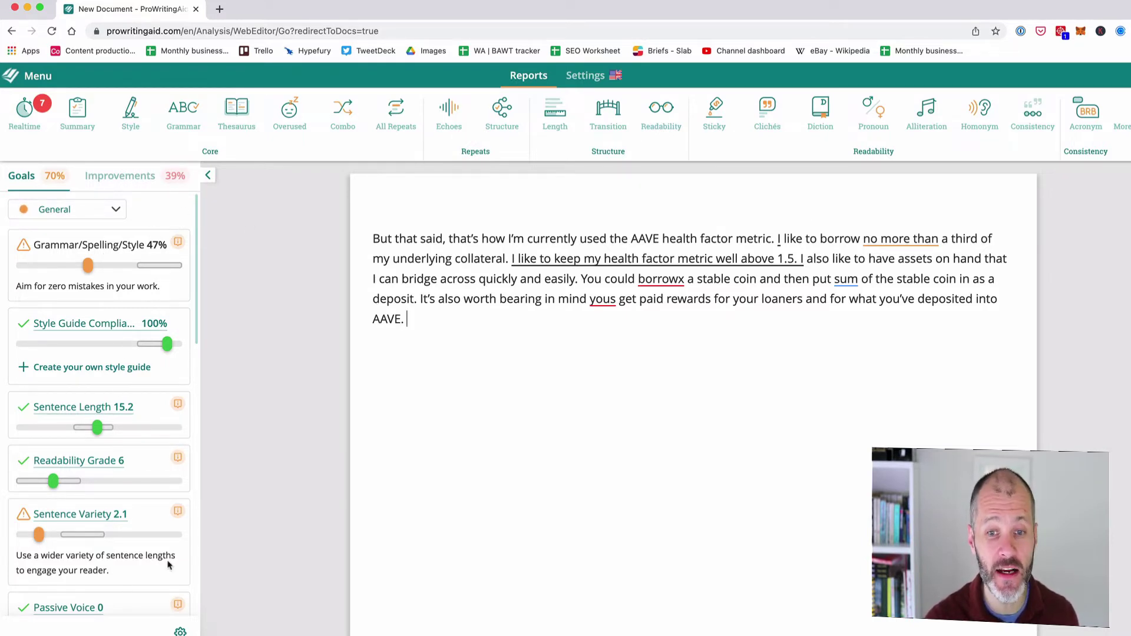
{"action": "left_click", "coordinate": [889, 242]}
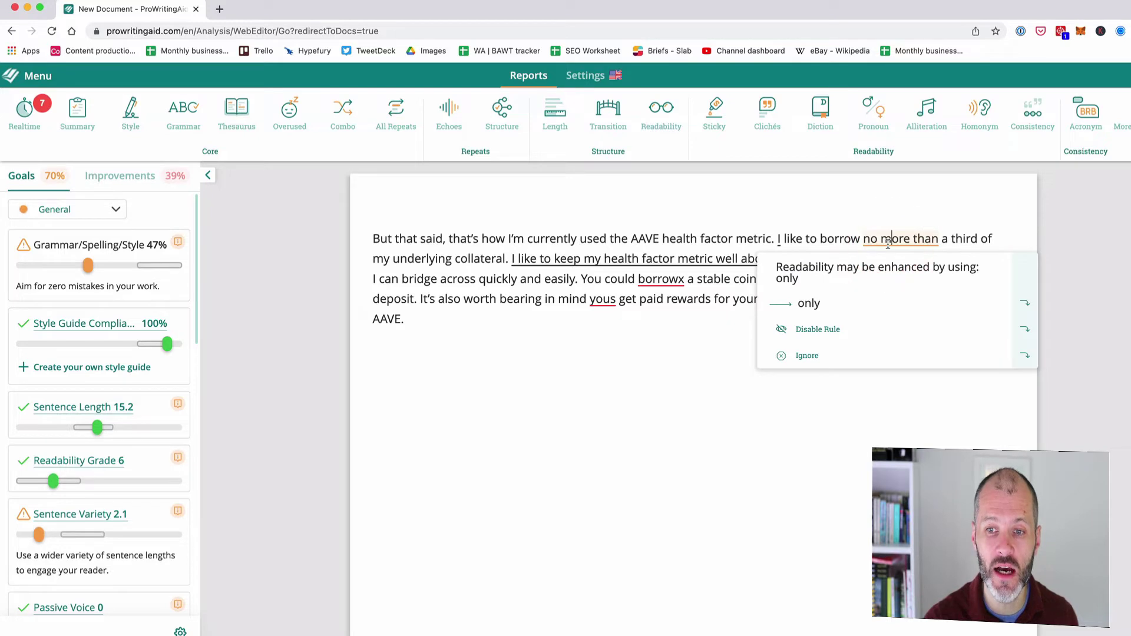
{"action": "left_click", "coordinate": [869, 283]}
Step: Dismiss the repeated-start tip, accept 'put the sum' and 'borrow', and run Grammar Check
{"action": "left_click", "coordinate": [679, 261]}
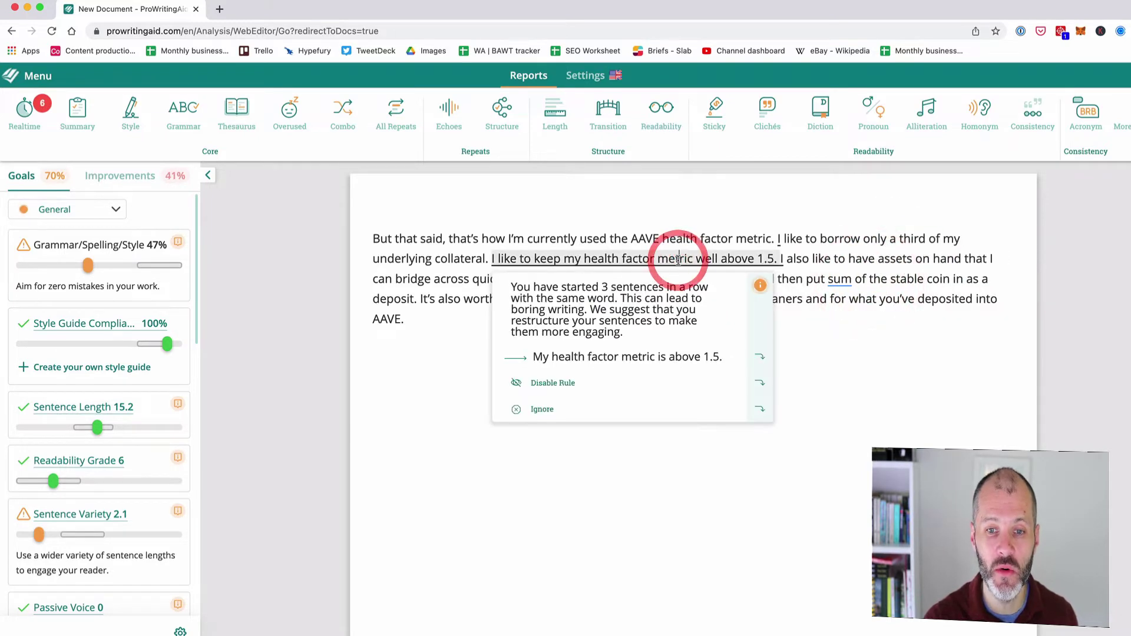
{"action": "left_click", "coordinate": [845, 330]}
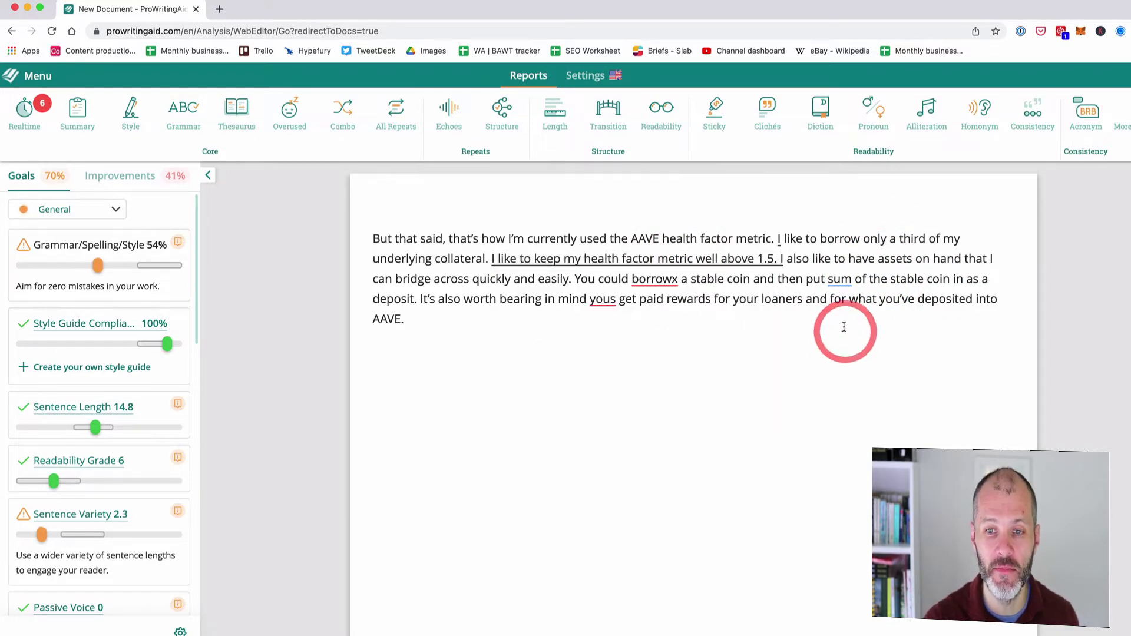
{"action": "left_click", "coordinate": [831, 282]}
{"action": "left_click", "coordinate": [803, 326]}
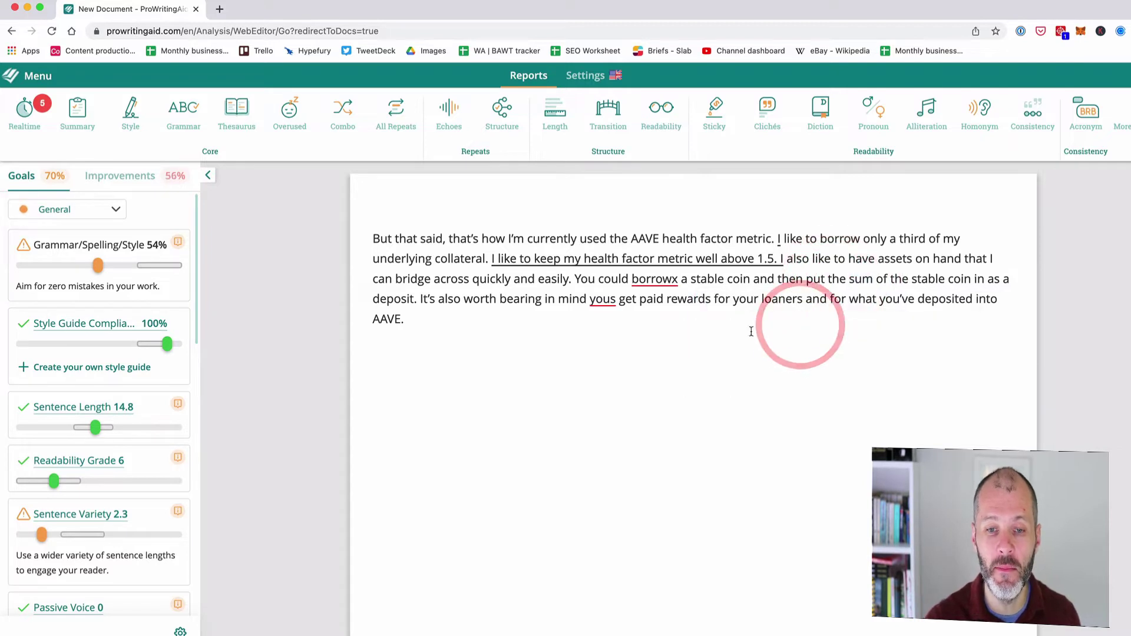
{"action": "left_click", "coordinate": [672, 284]}
{"action": "left_click", "coordinate": [680, 315]}
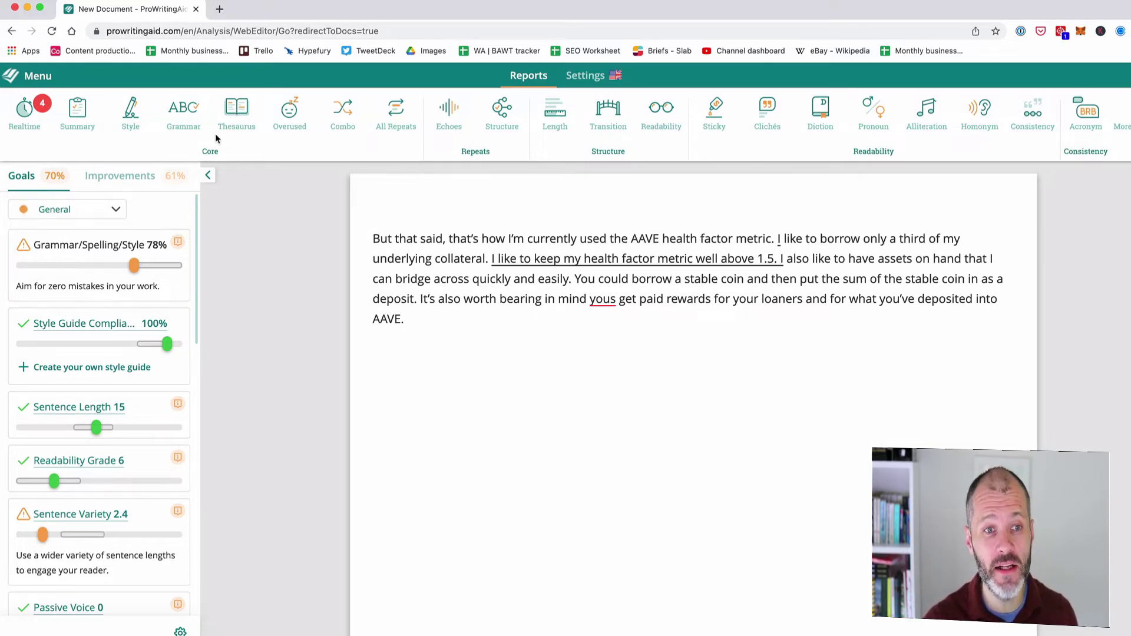
{"action": "left_click", "coordinate": [174, 121]}
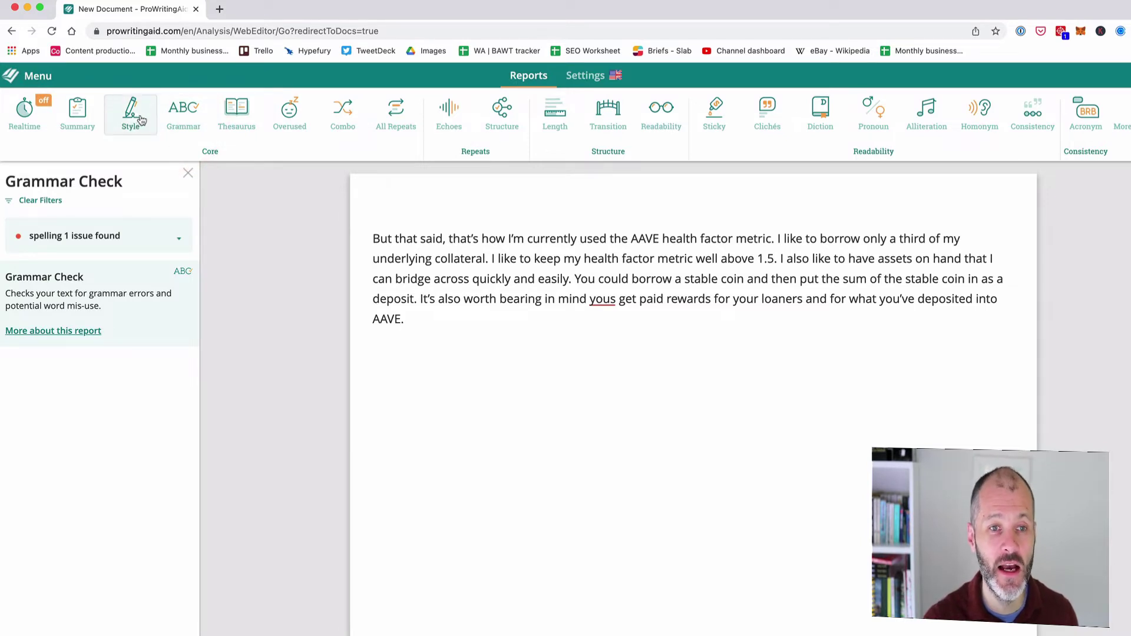
Step: Run the Style report, close a style suggestion, and open the Clichés and Redundancies report
{"action": "left_click", "coordinate": [149, 118]}
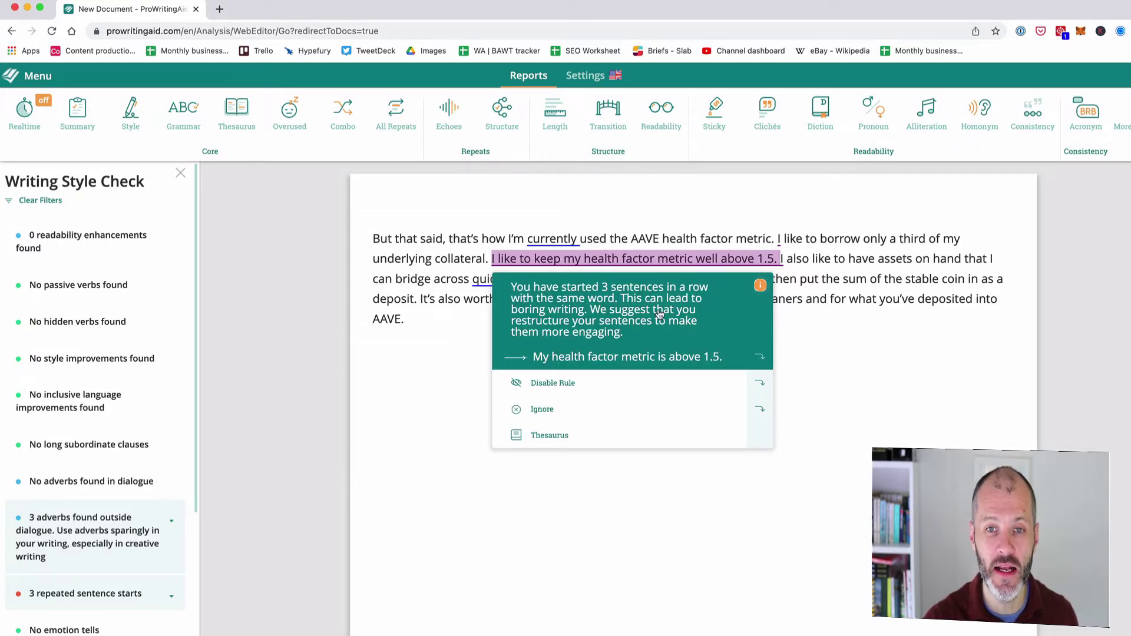
{"action": "left_click", "coordinate": [887, 290]}
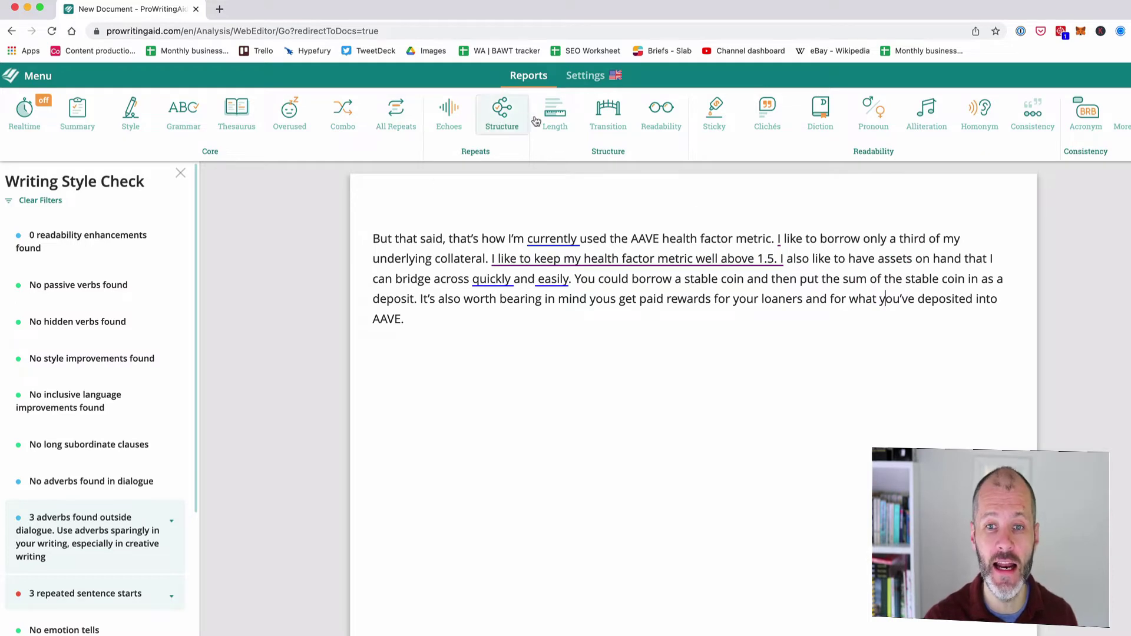
{"action": "left_click", "coordinate": [767, 112]}
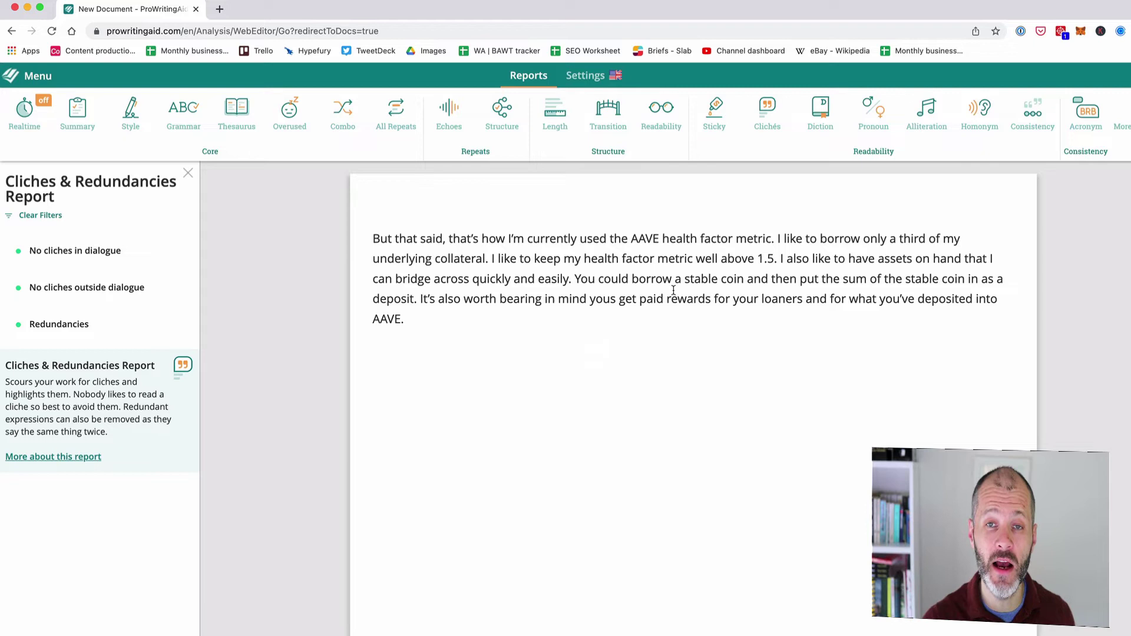
Step: Replace the paragraph with the original error-filled version
{"action": "mouse_move", "coordinate": [652, 239]}
{"action": "left_mouse_down"}
{"action": "mouse_move", "coordinate": [755, 326]}
{"action": "mouse_move", "coordinate": [697, 318]}
{"action": "left_mouse_up"}
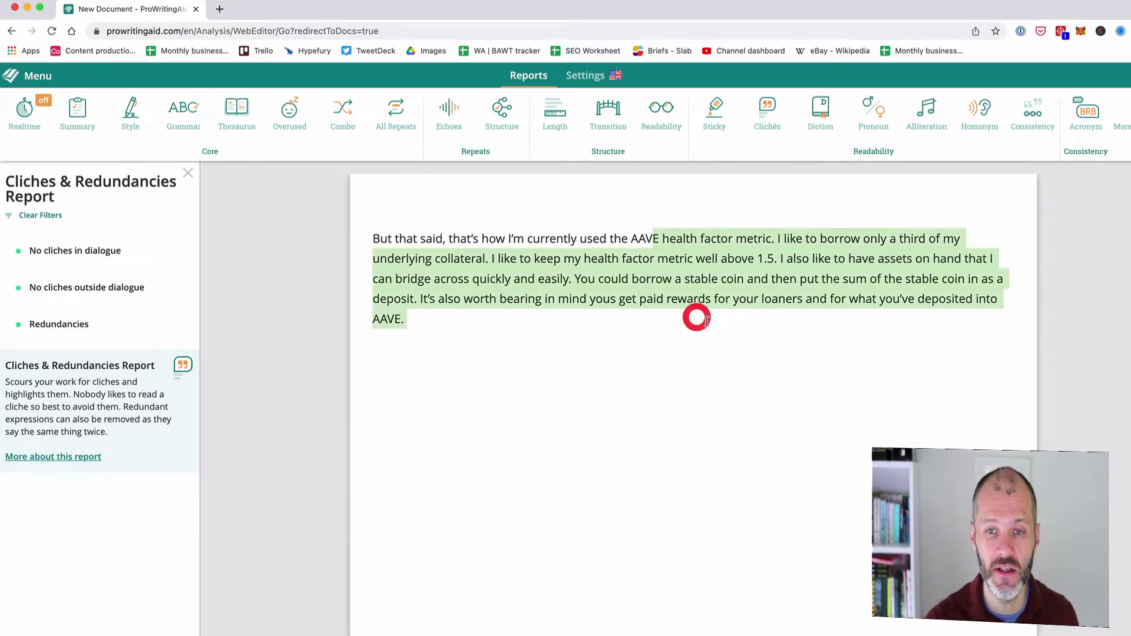
{"action": "triple_click", "coordinate": [744, 339]}
{"action": "left_click", "coordinate": [333, 217]}
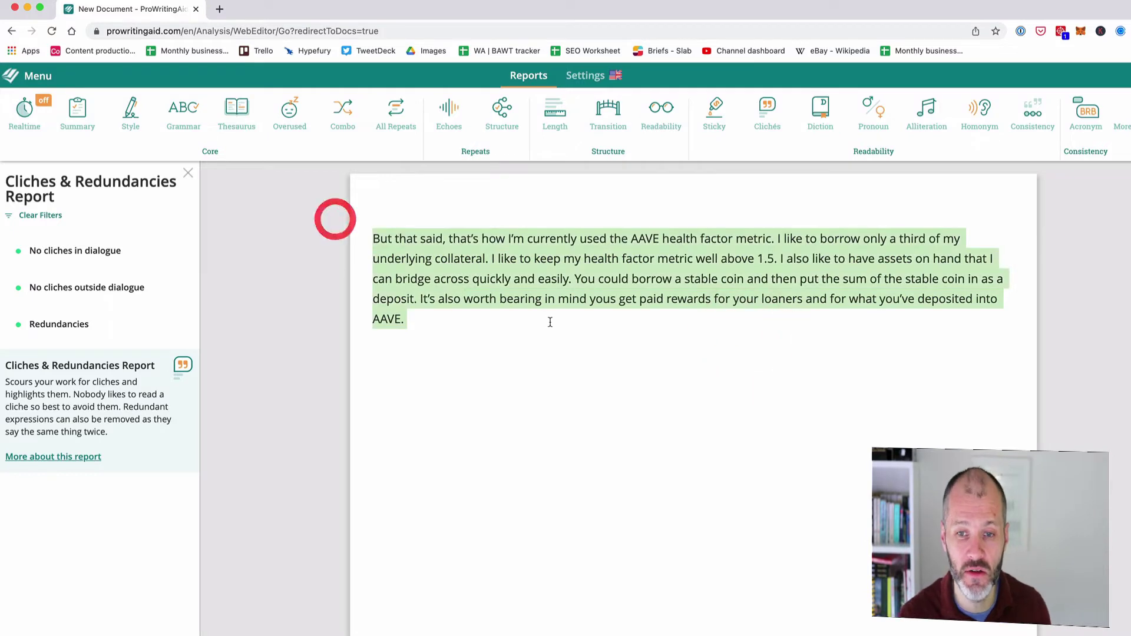
{"action": "left_click", "coordinate": [598, 472]}
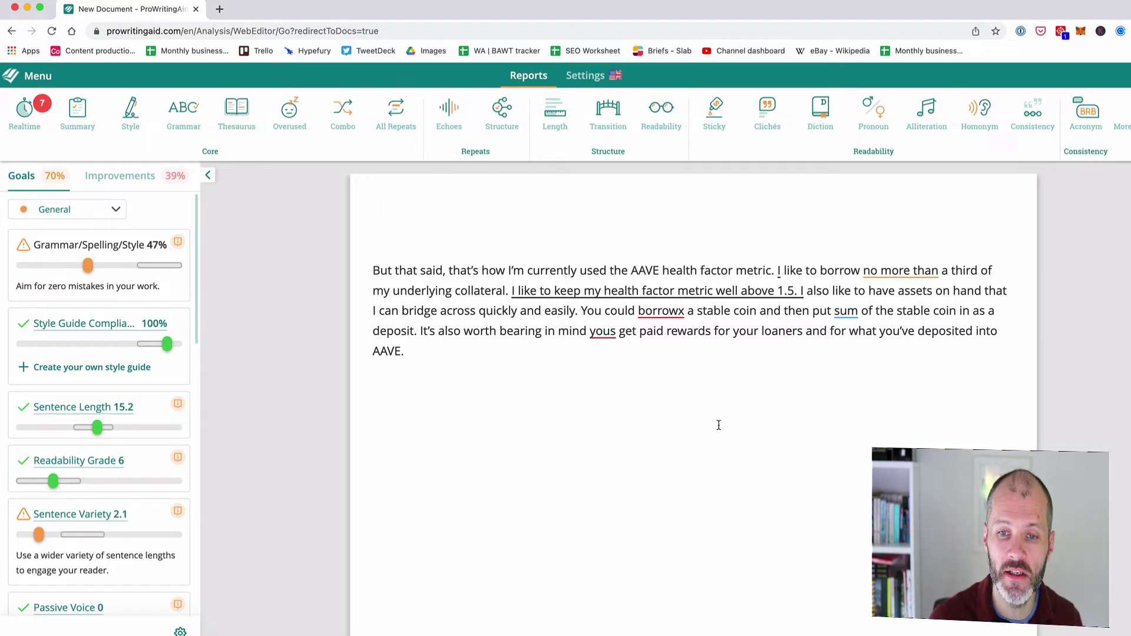
Step: Accept the suggestions correcting 'borrowx' to 'borrow' and 'yous' to 'you'
{"action": "mouse_move", "coordinate": [672, 312]}
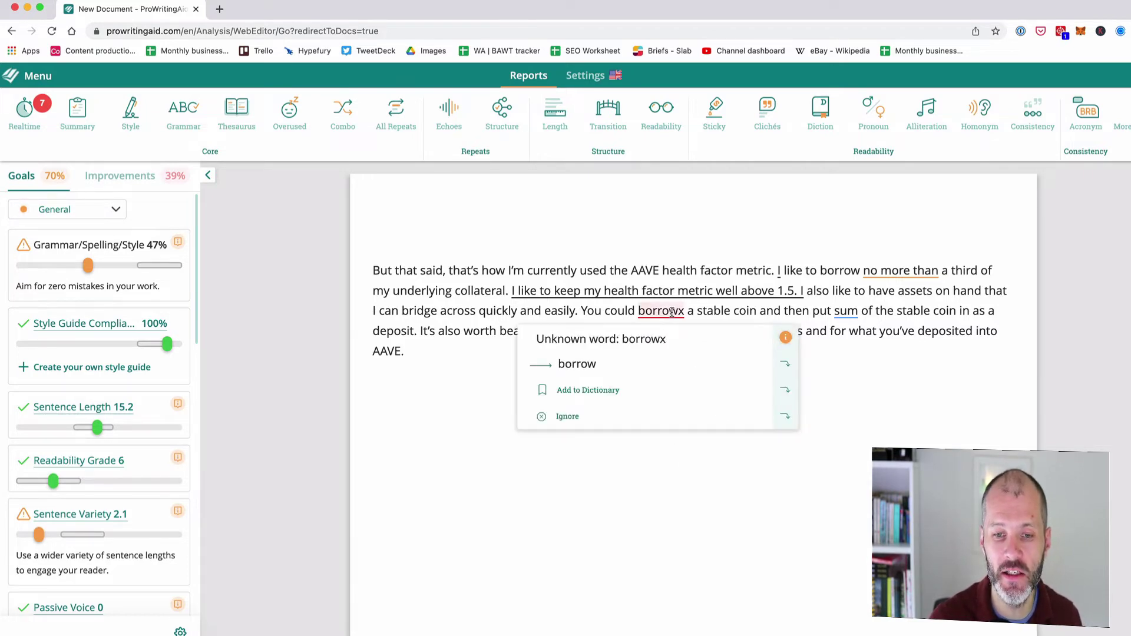
{"action": "left_click", "coordinate": [644, 356]}
{"action": "mouse_move", "coordinate": [605, 335]}
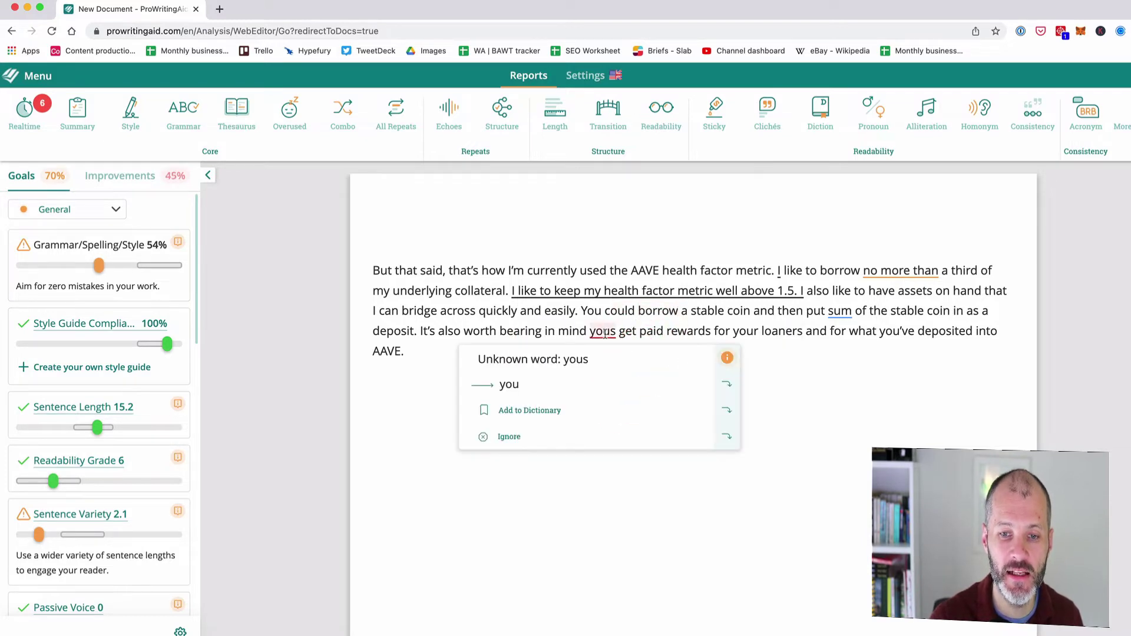
{"action": "left_click", "coordinate": [595, 376]}
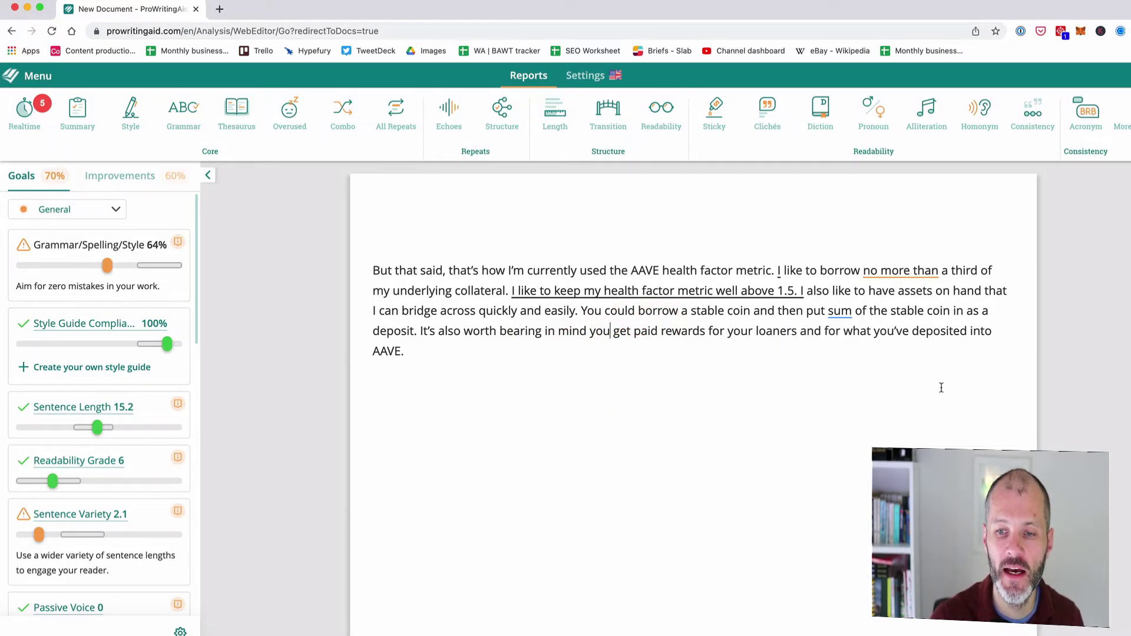
Step: Rework the 'put sum of the stable coin' phrase, removing 'put' and making 'stables'
{"action": "mouse_move", "coordinate": [837, 316]}
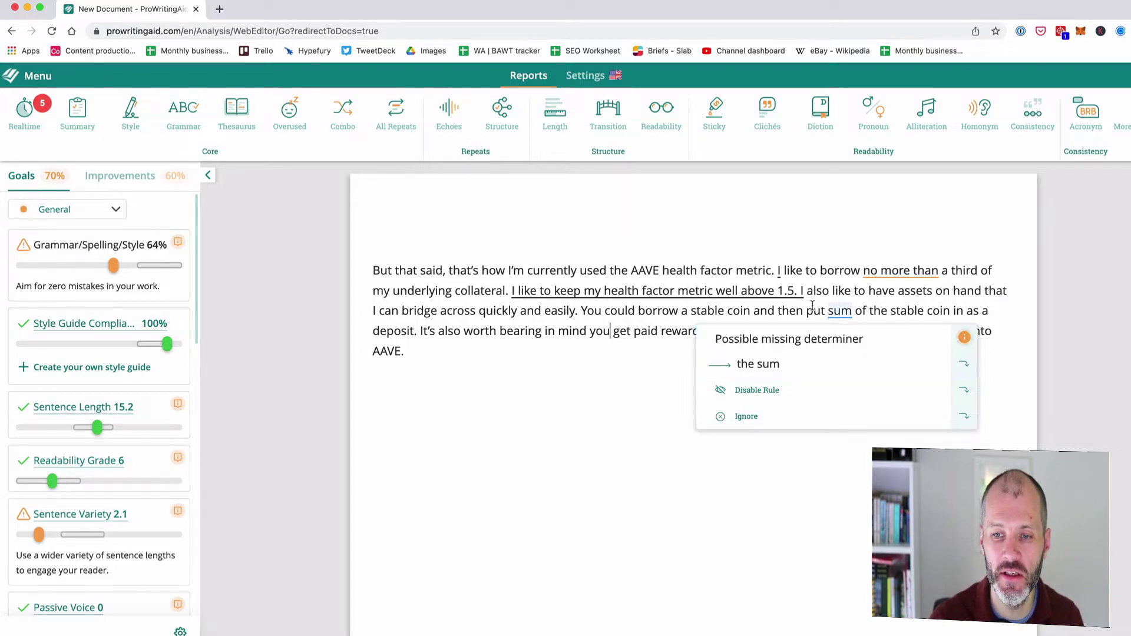
{"action": "left_click_drag", "start_coordinate": [806, 310], "coordinate": [955, 314]}
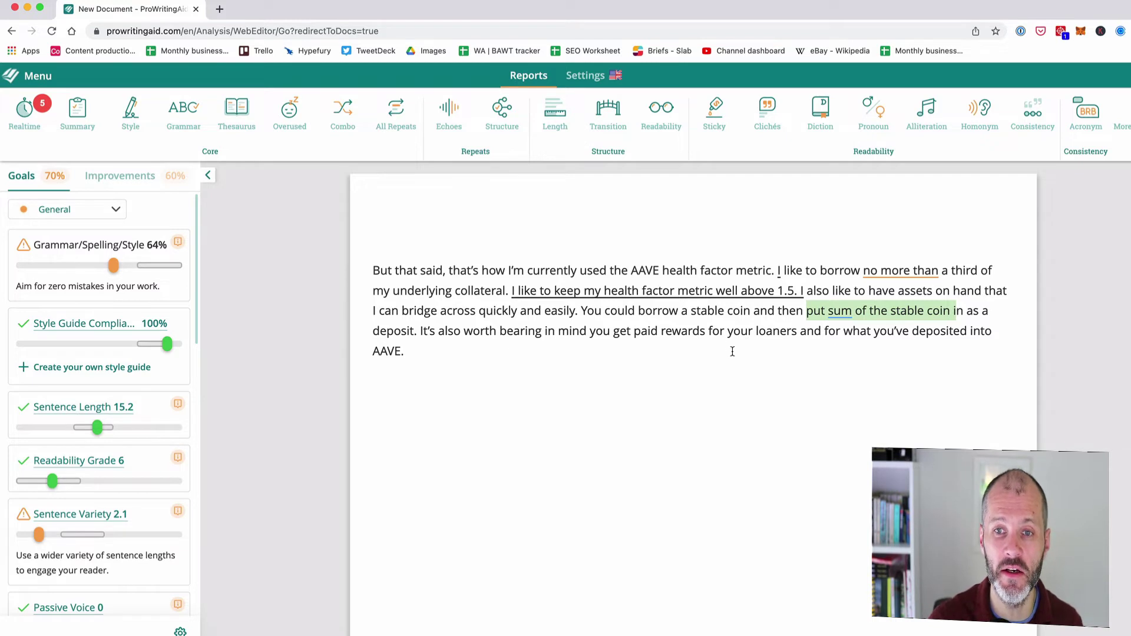
{"action": "left_click", "coordinate": [811, 320]}
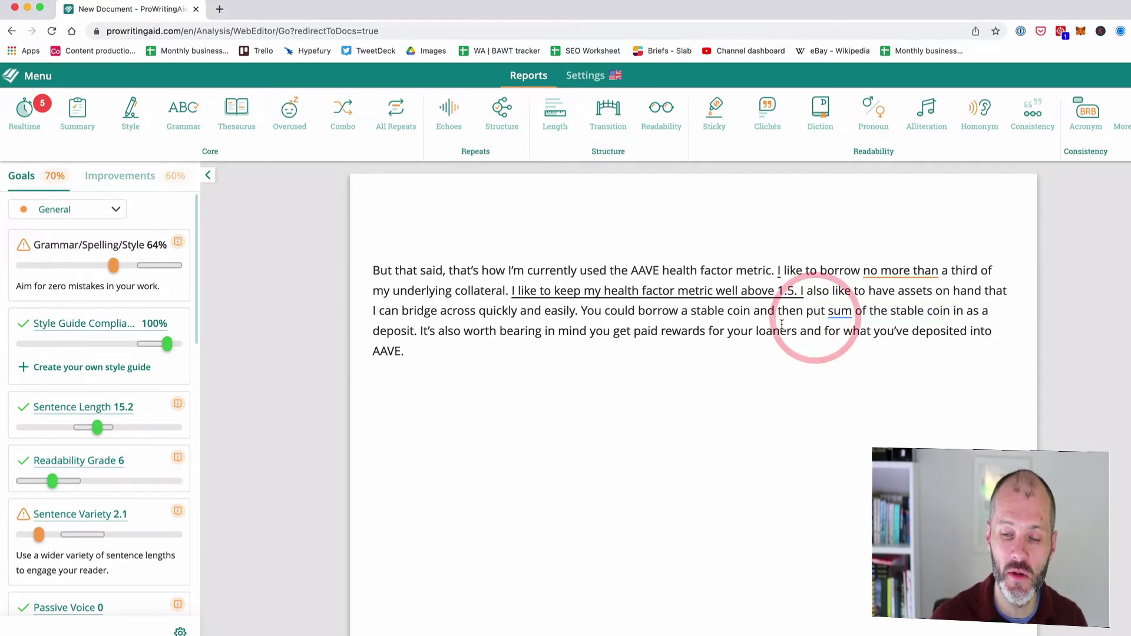
{"action": "type", "text": "the"}
{"action": "key", "text": "alt+Delete"}
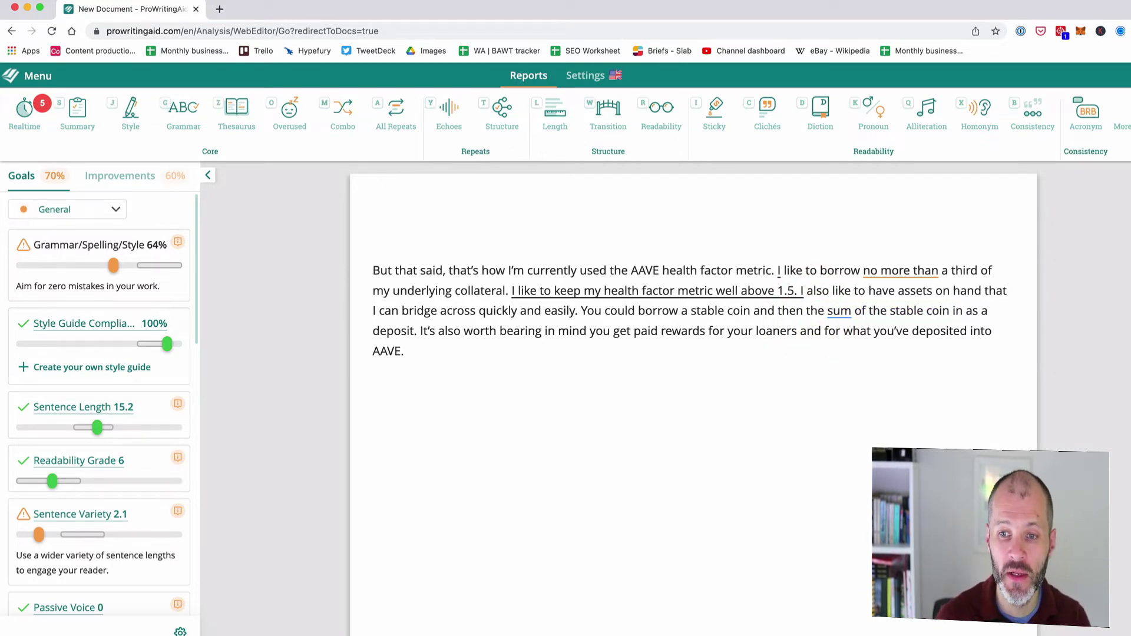
{"action": "key", "text": "alt+BackSpace"}
{"action": "key", "text": "alt+Right"}
{"action": "type", "text": "s"}
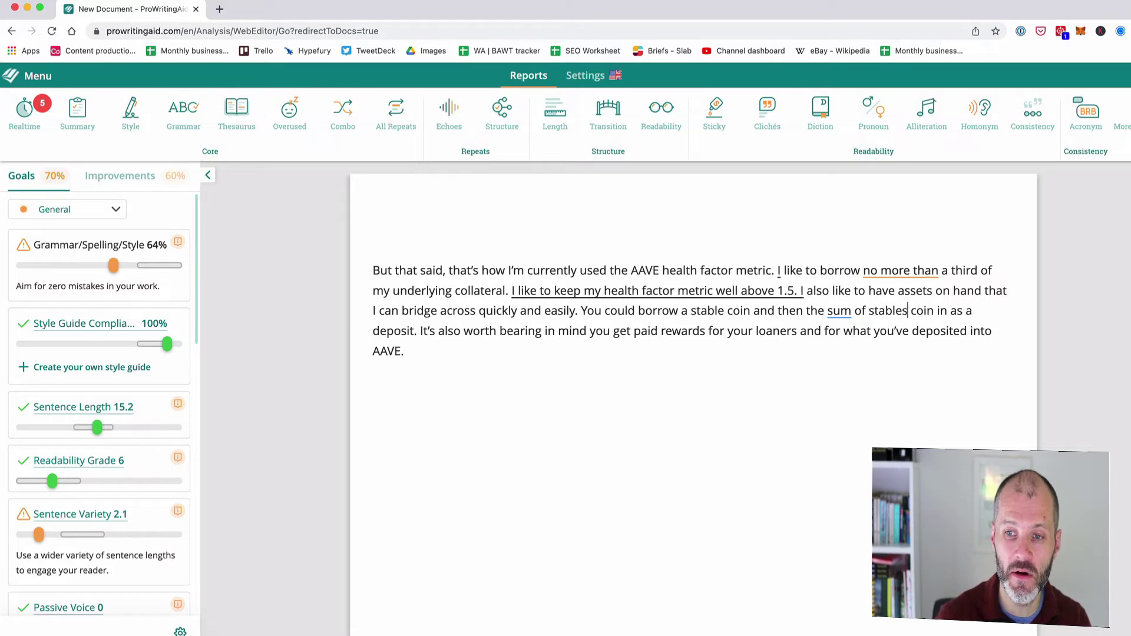
Step: Change 'sum' to 'some' and trim extra words to read 'some of the stables coin as a deposit'
{"action": "double_click", "coordinate": [839, 310]}
{"action": "type", "text": "some"}
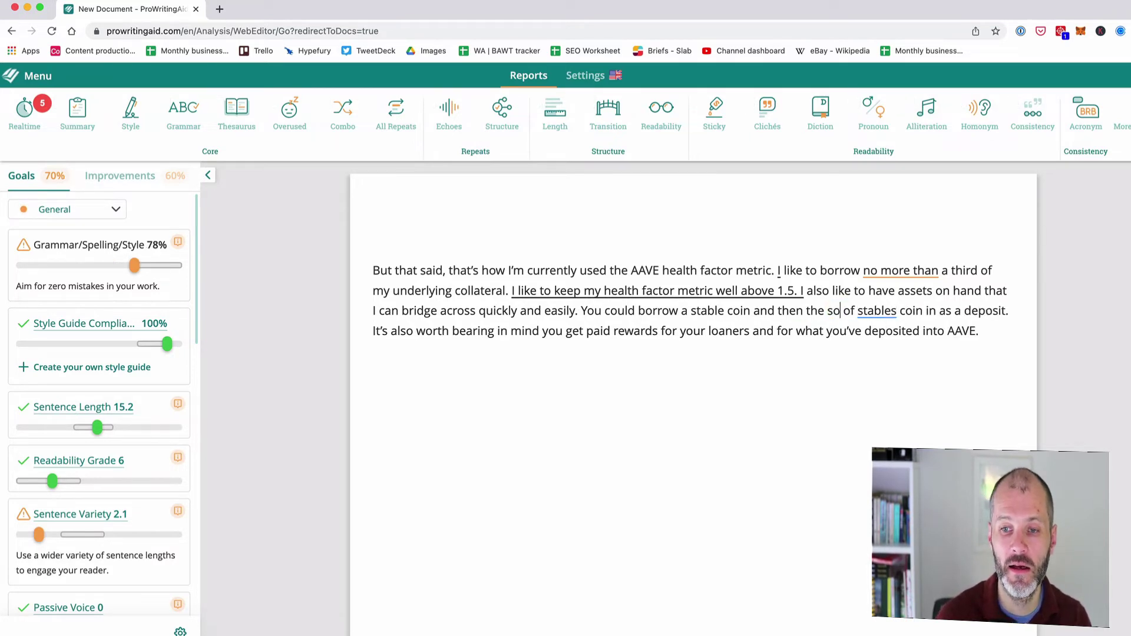
{"action": "key", "text": "alt+Right"}
{"action": "type", "text": "the"}
{"action": "key", "text": "alt+Left"}
{"action": "key", "text": "alt+Left"}
{"action": "key", "text": "alt+Left"}
{"action": "key", "text": "alt+Left"}
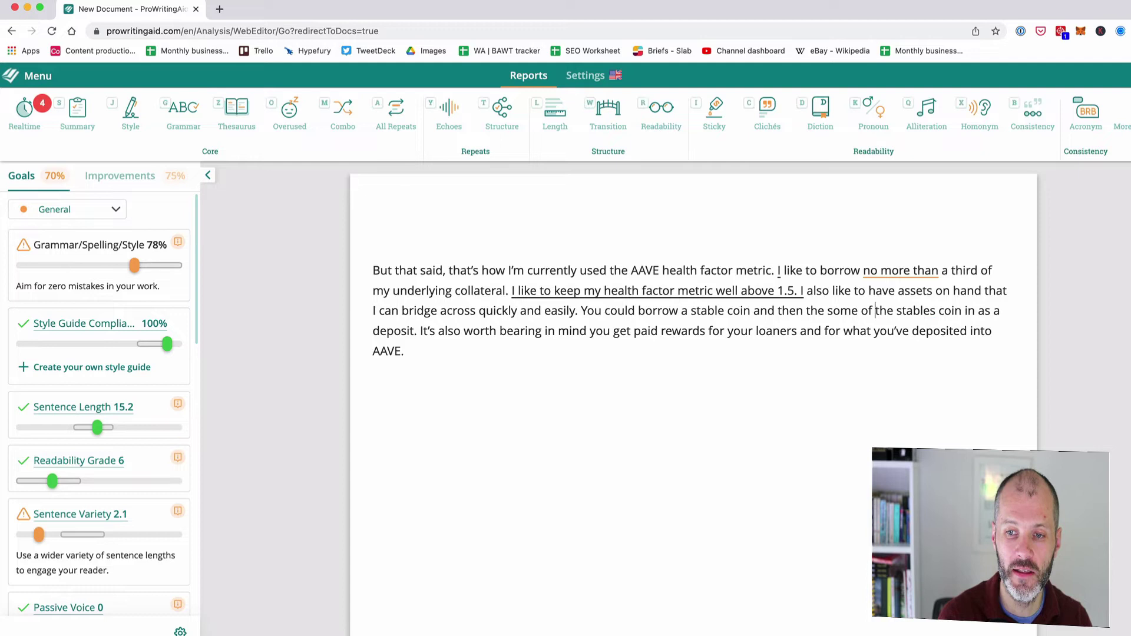
{"action": "key", "text": "alt+BackSpace"}
{"action": "key", "text": "alt+Delete"}
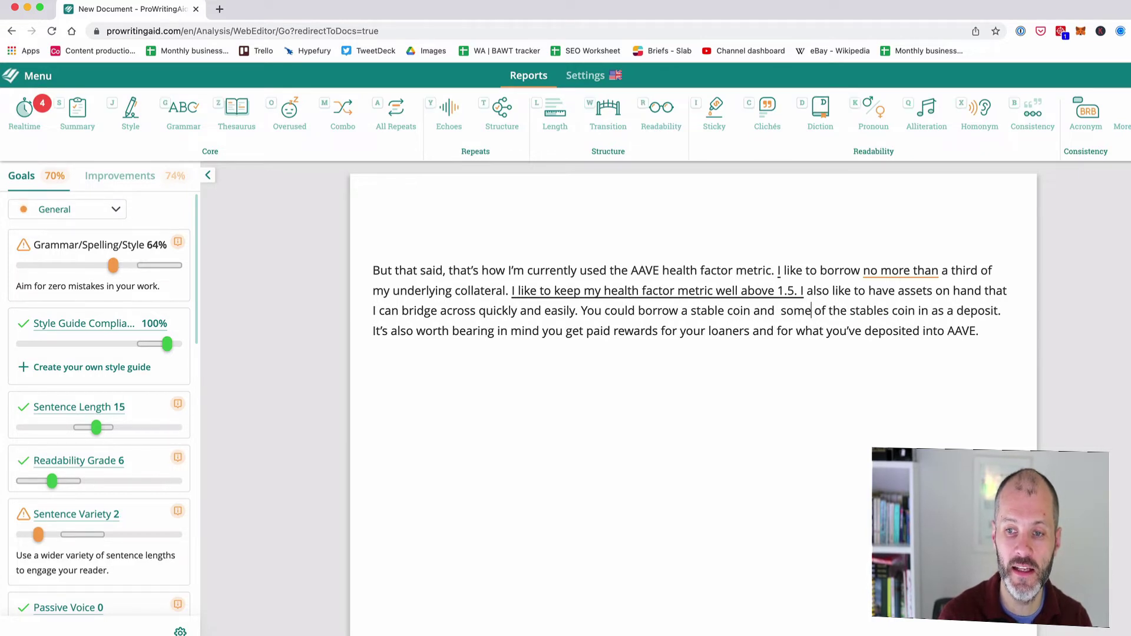
{"action": "key", "text": "alt+Right"}
{"action": "key", "text": "alt+Right"}
{"action": "key", "text": "alt+Right"}
{"action": "key", "text": "alt+Right"}
{"action": "key", "text": "alt+Right"}
{"action": "key", "text": "alt+Delete"}
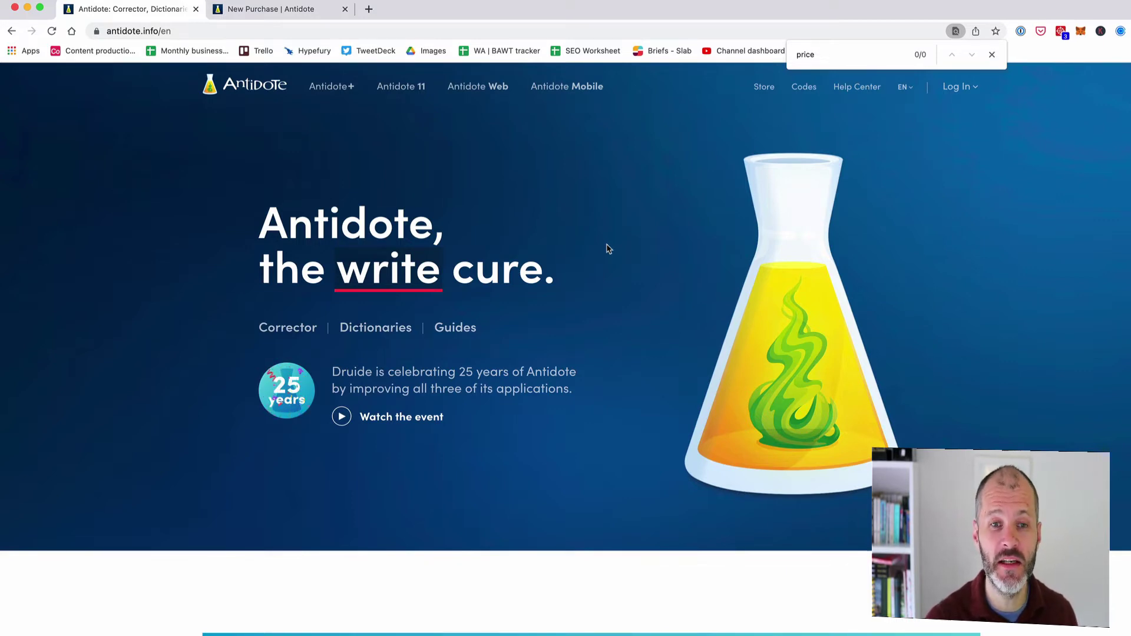
Step: Switch to the Antidote store page and highlight the €59.00/year and €4.92/month prices
{"action": "scroll", "coordinate": [548, 245], "scroll_direction": "down", "scroll_amount": 8}
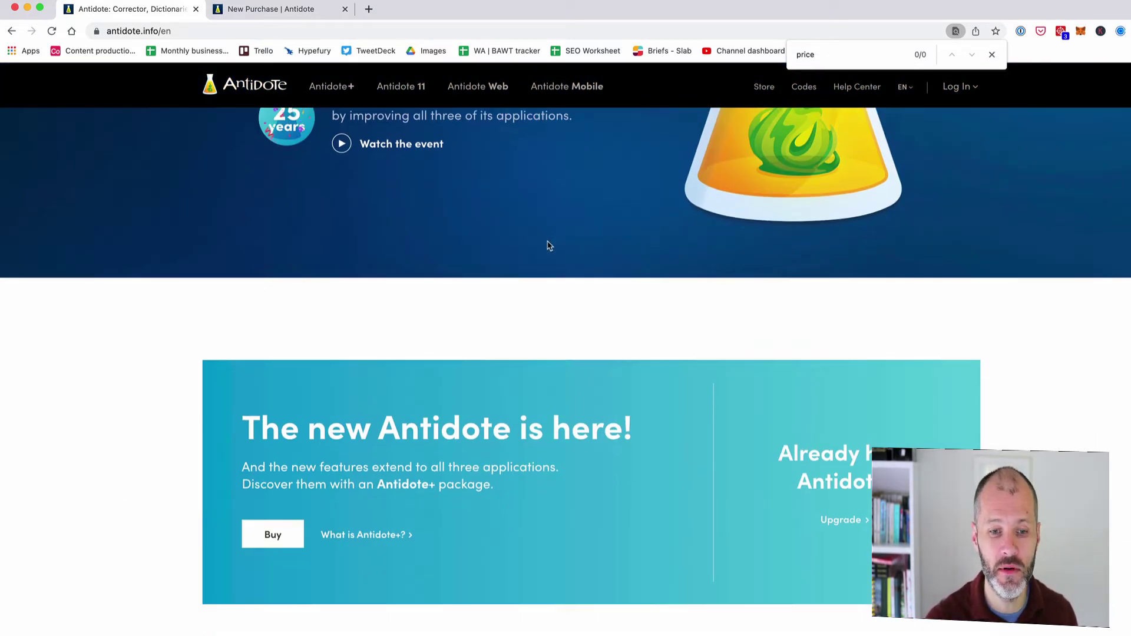
{"action": "scroll", "coordinate": [548, 245], "scroll_direction": "down", "scroll_amount": 5}
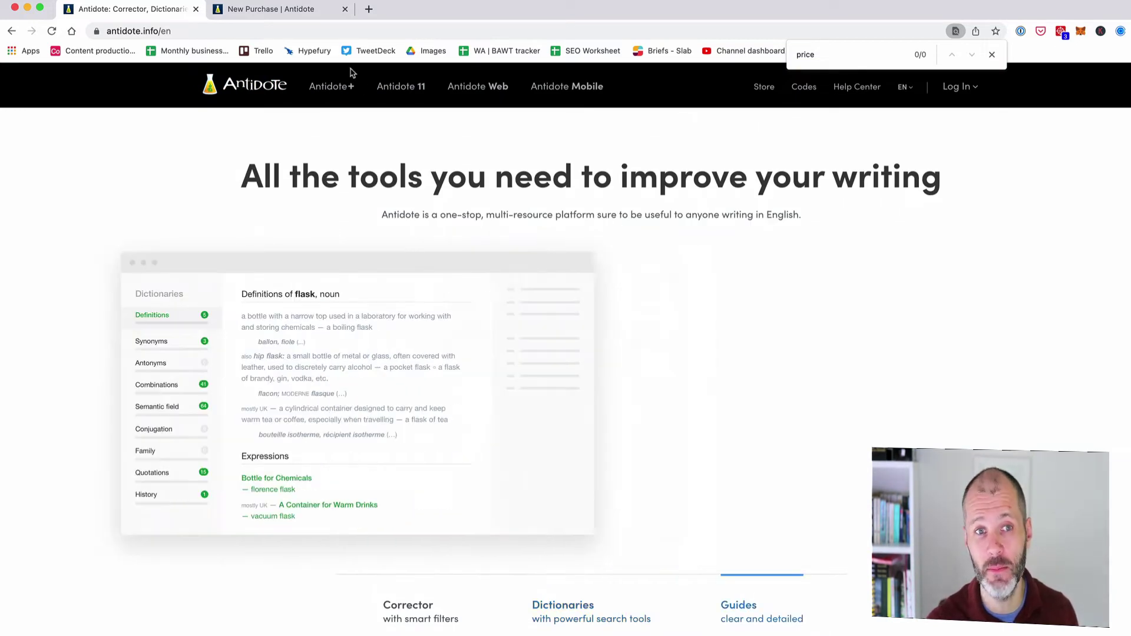
{"action": "key", "text": "ctrl+Tab"}
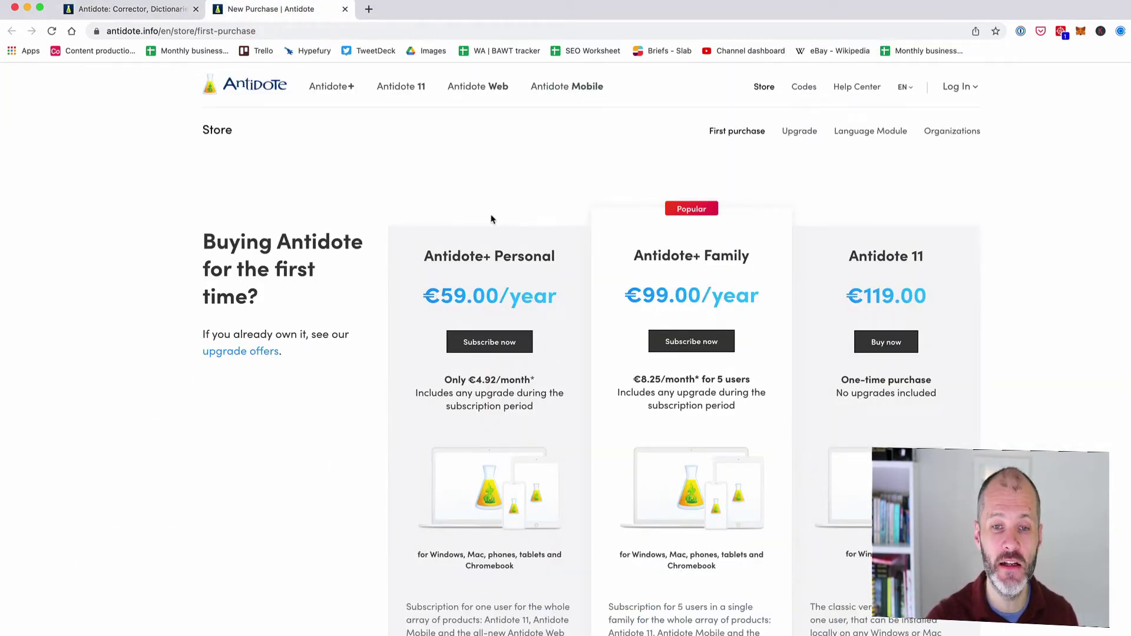
{"action": "left_click_drag", "start_coordinate": [437, 379], "coordinate": [519, 375]}
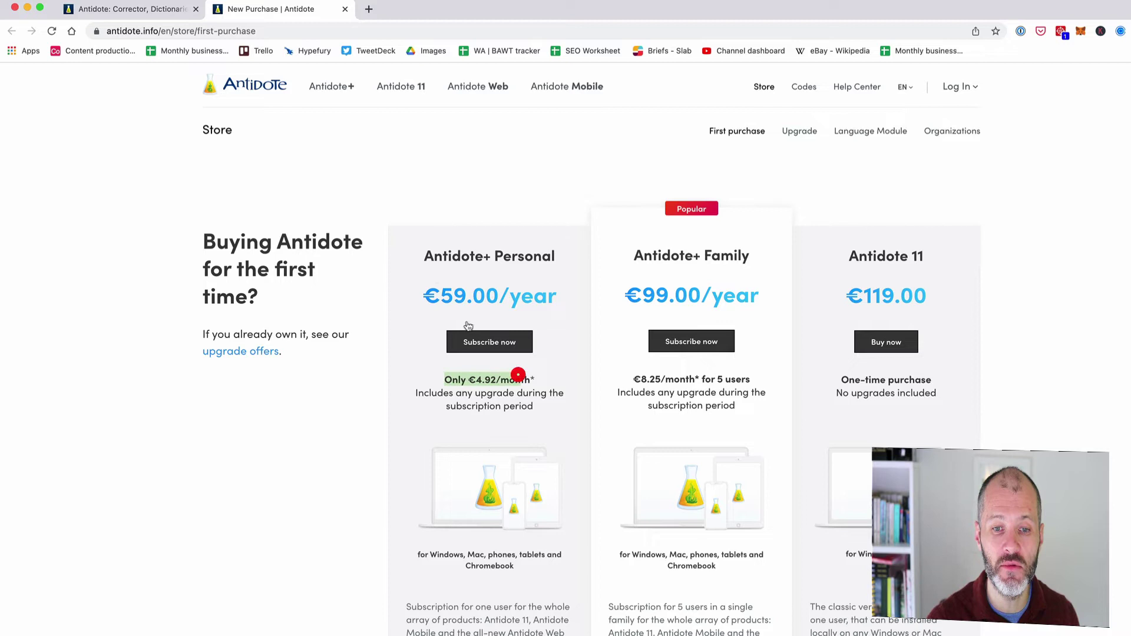
{"action": "triple_click", "coordinate": [579, 288]}
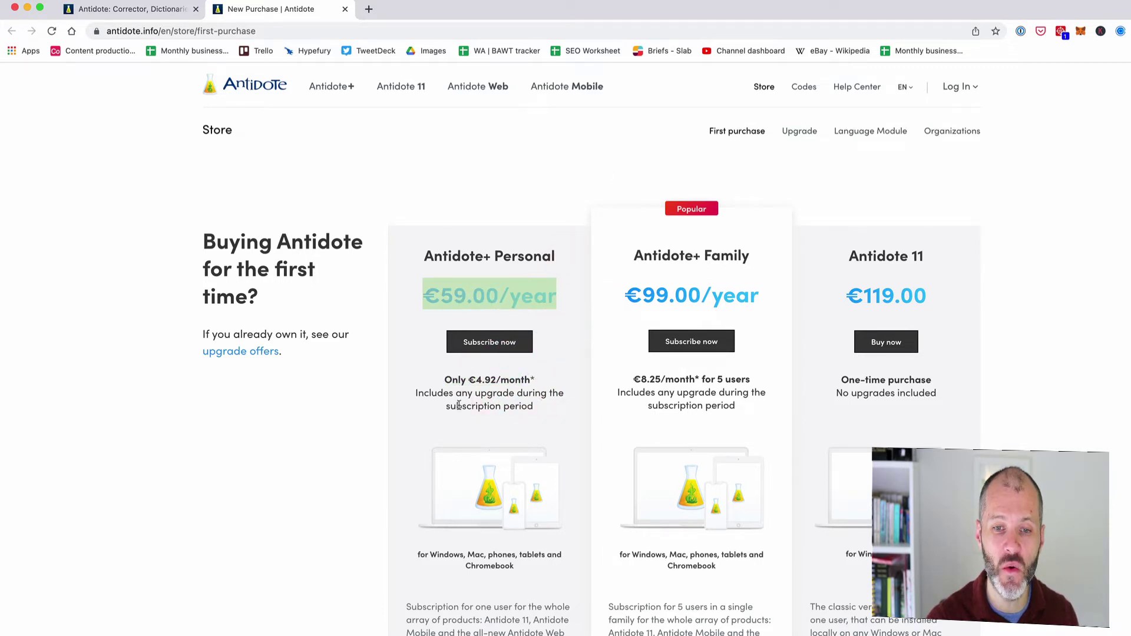
{"action": "left_click_drag", "start_coordinate": [391, 282], "coordinate": [544, 298]}
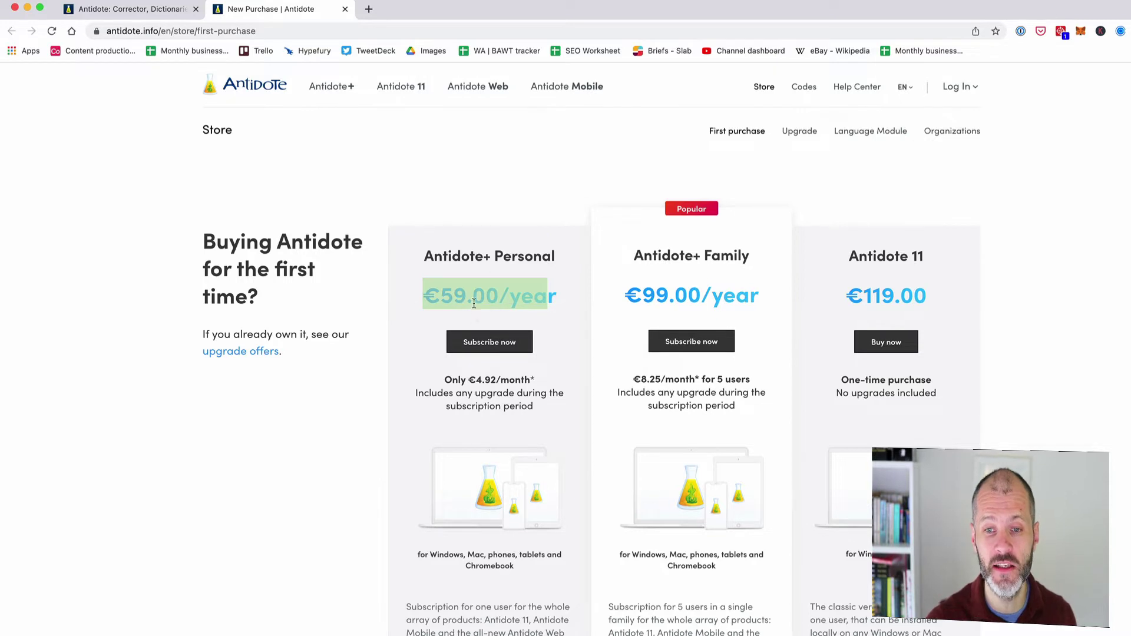
Step: Glance at the Antidote homepage, then return to the first-purchase pricing page
{"action": "scroll", "coordinate": [474, 308], "scroll_direction": "down", "scroll_amount": 1}
{"action": "scroll", "coordinate": [475, 308], "scroll_direction": "down", "scroll_amount": 1}
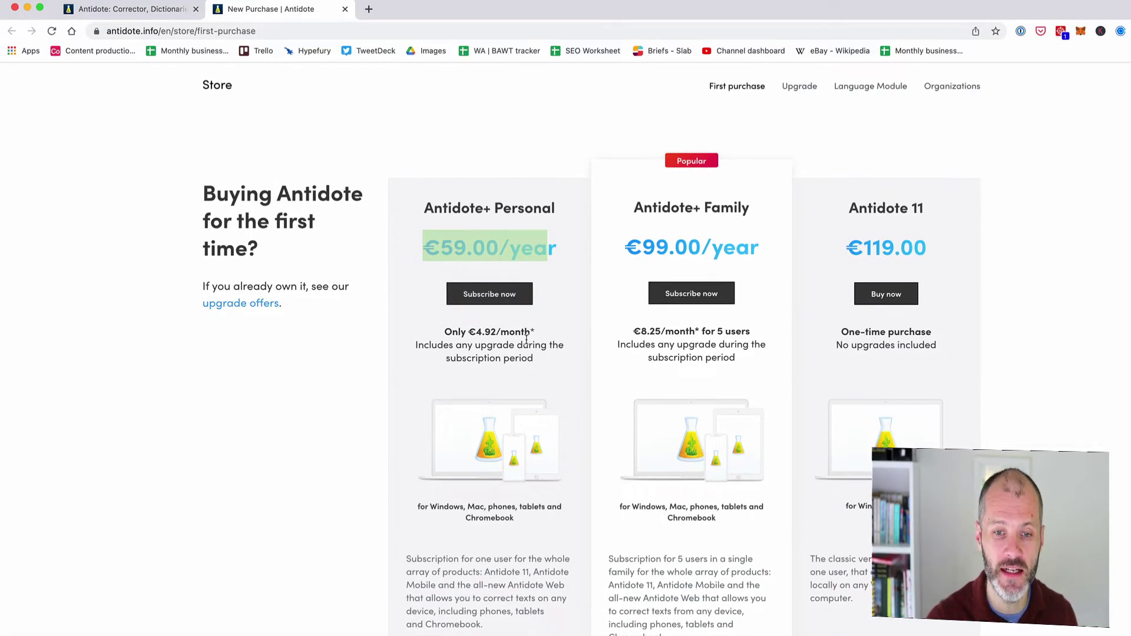
{"action": "scroll", "coordinate": [526, 337], "scroll_direction": "up", "scroll_amount": 2}
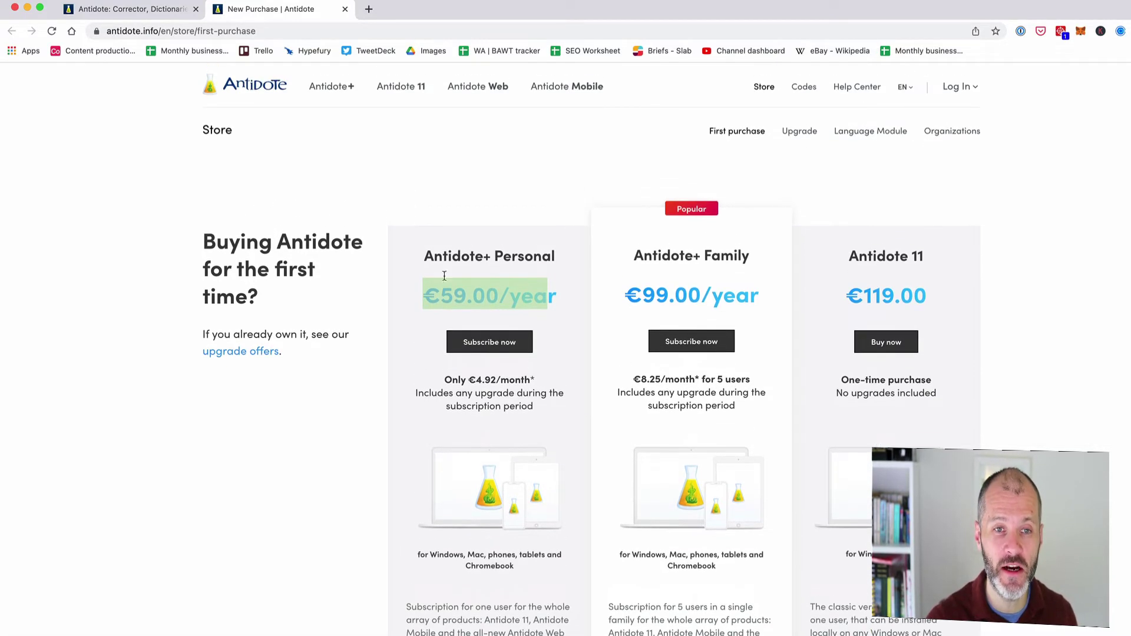
{"action": "left_click", "coordinate": [145, 9]}
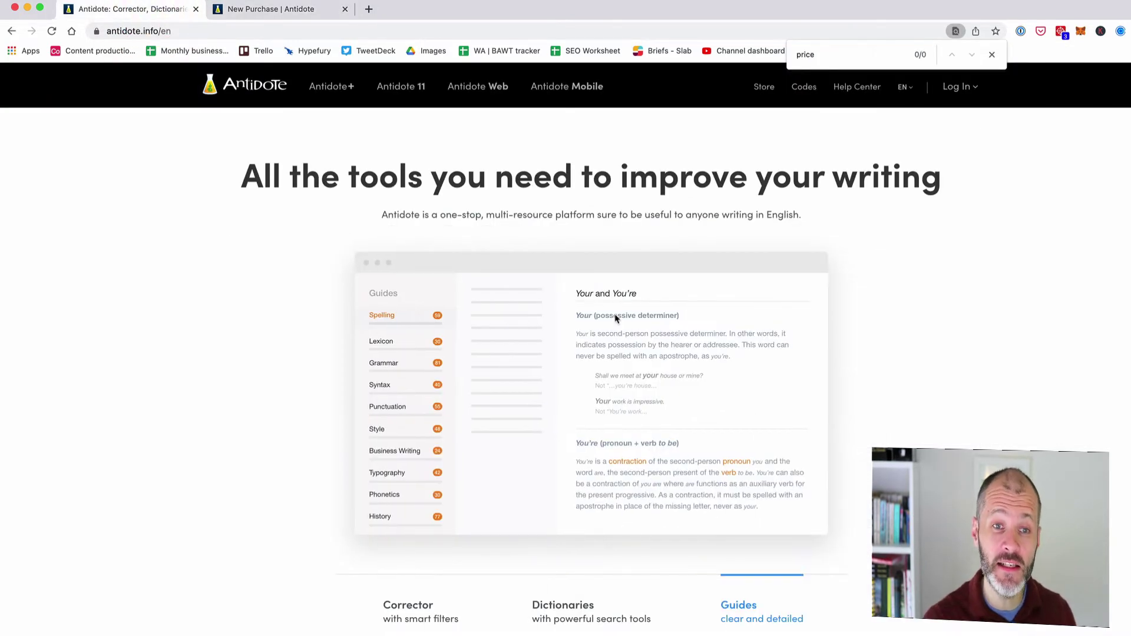
{"action": "left_click", "coordinate": [292, 9]}
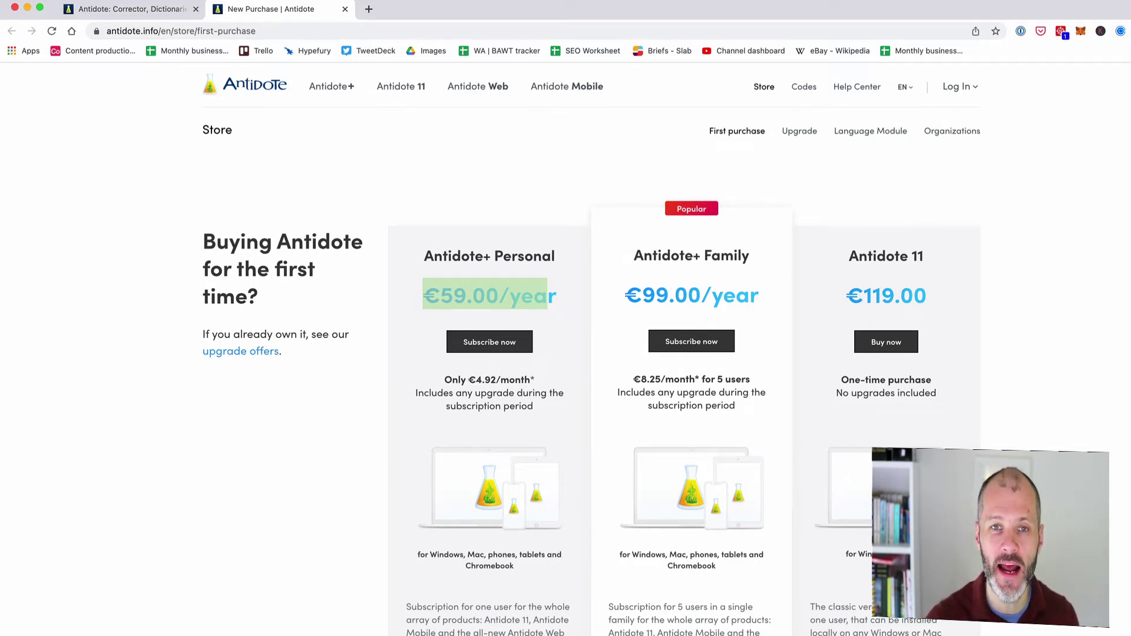
Step: Paste the sample paragraph into the empty Word document and launch the Antidote corrector on it
{"action": "left_click", "coordinate": [771, 616]}
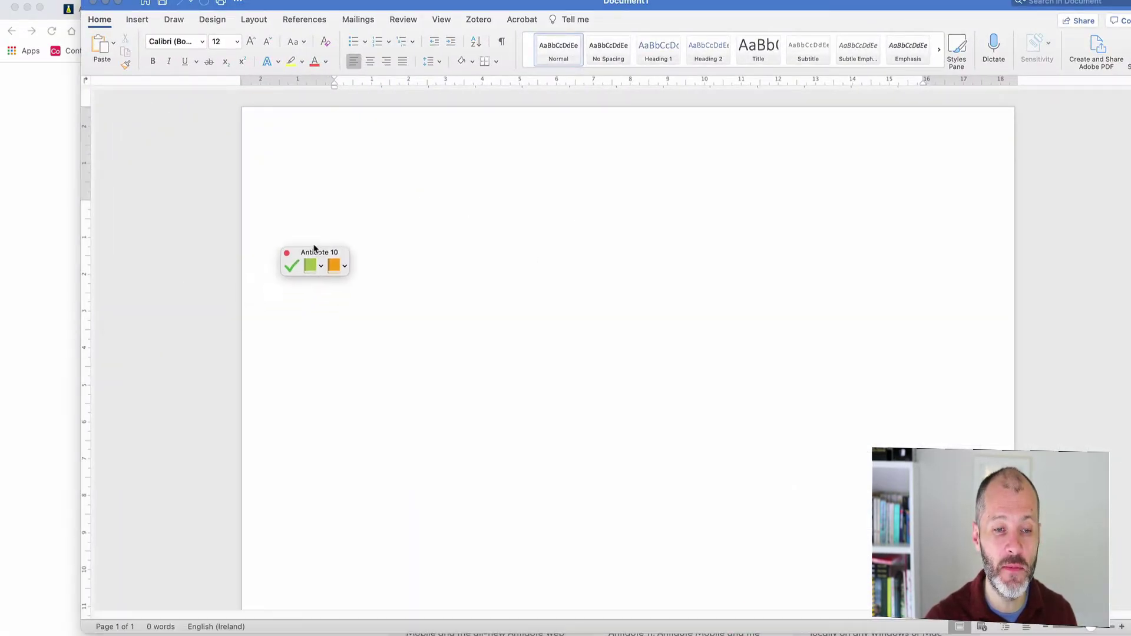
{"action": "left_click", "coordinate": [353, 180]}
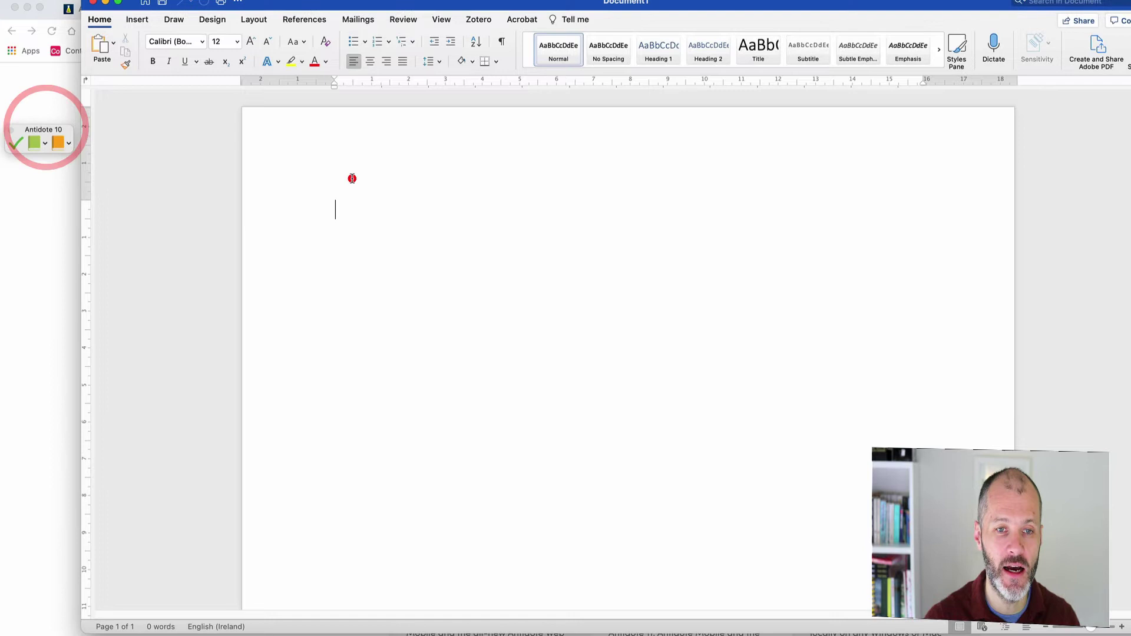
{"action": "type", "text": "But that said, that's how I'm currently used the AAVE health factor metric. I like to borrow no more than a third of my underlying collateral. I like to keep my health factor metric well above 1.5. I also like to have assets on hand that I can bridge across quickly and easily. You could borrowx a stable coin and then put sum of the stable coin in as a deposit. It's also worth bearing in mind yous get paid rewards for your loaners and for what you've deposited into AAVE."}
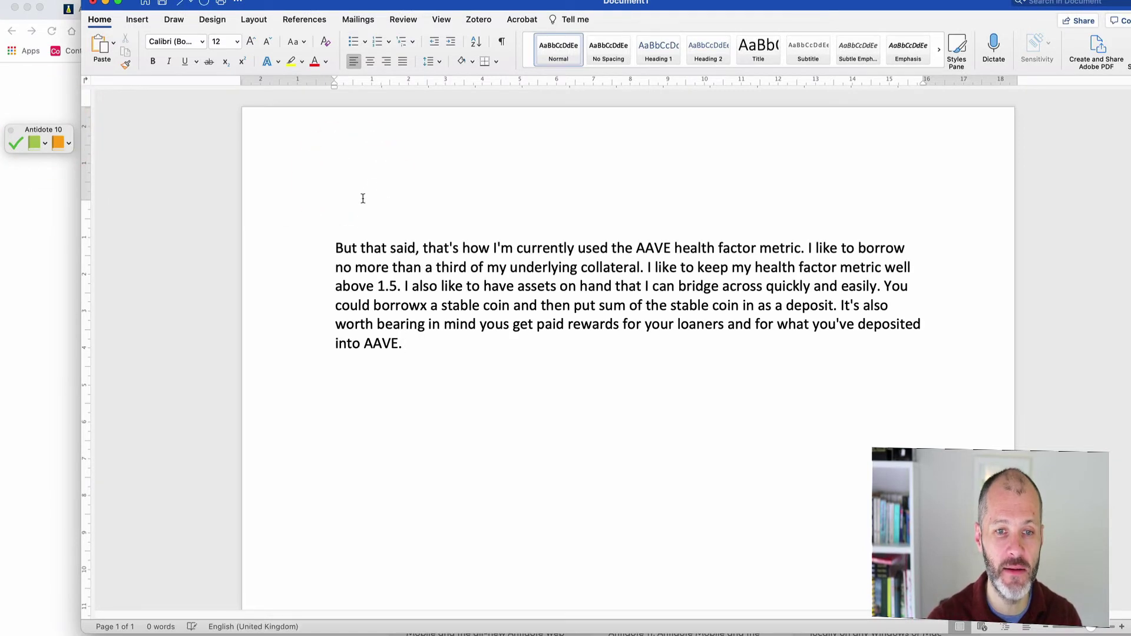
{"action": "left_click", "coordinate": [18, 144]}
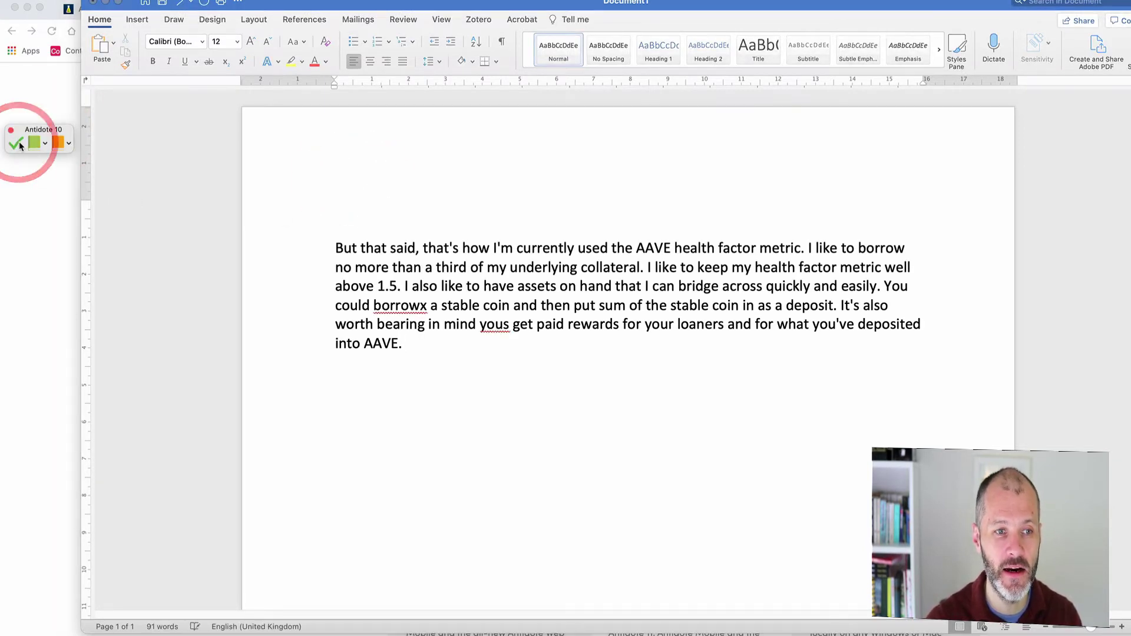
{"action": "left_click", "coordinate": [416, 304]}
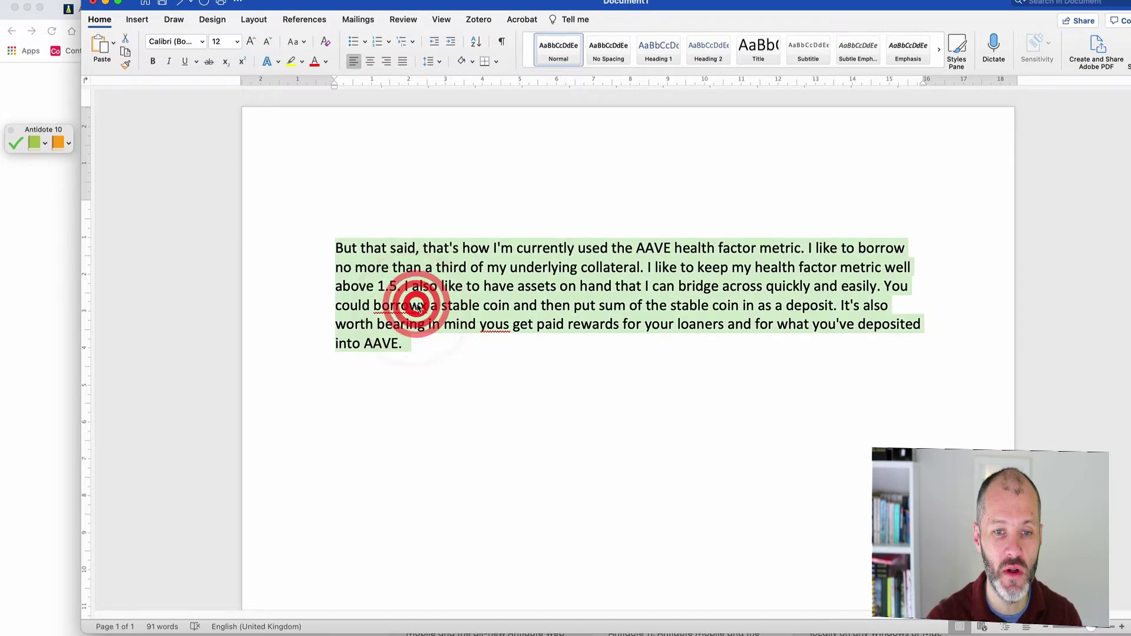
{"action": "left_click", "coordinate": [19, 147]}
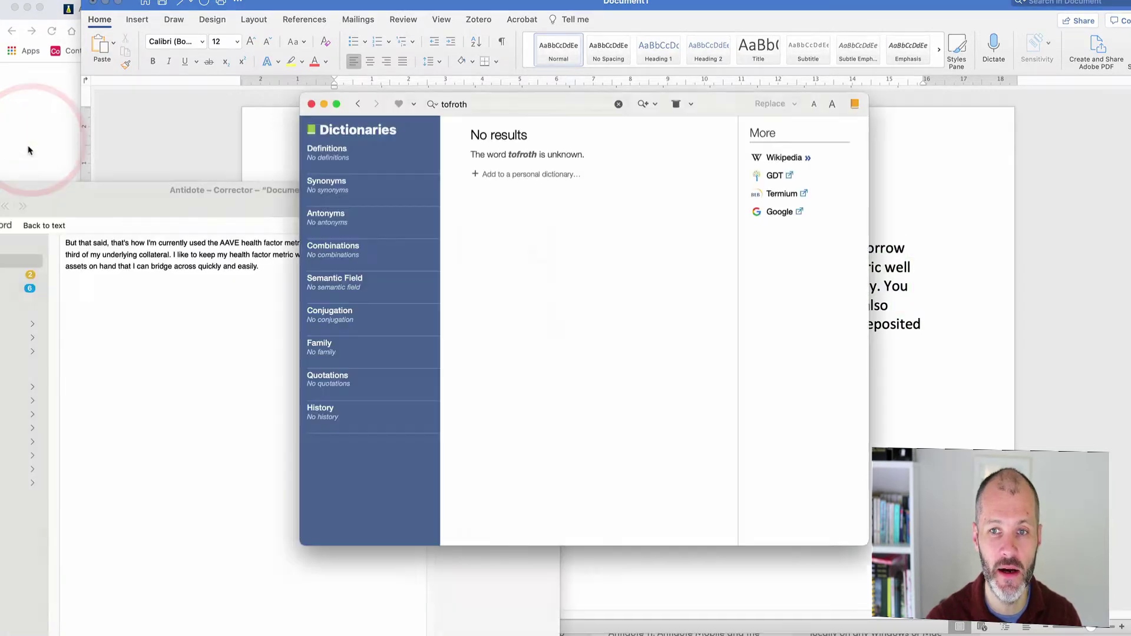
Step: Accept Antidote's fixes borrowx→borrow and coin→coins, then apply the corrections to the document
{"action": "left_click_drag", "start_coordinate": [195, 205], "coordinate": [367, 142]}
{"action": "left_click", "coordinate": [481, 216]}
{"action": "left_click", "coordinate": [488, 207]}
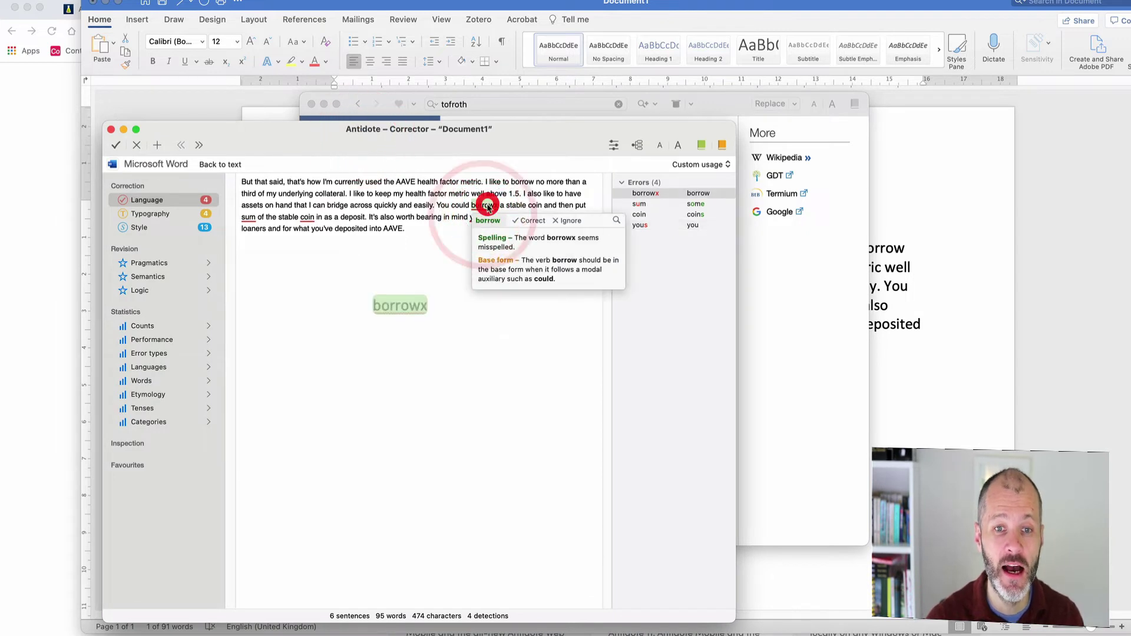
{"action": "left_click", "coordinate": [529, 221]}
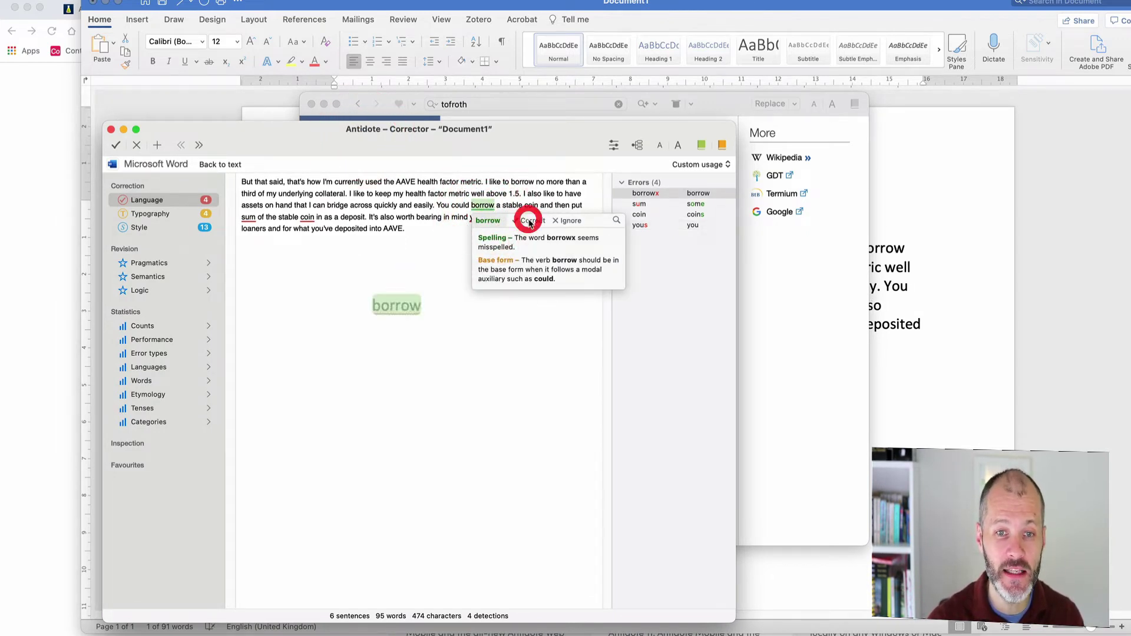
{"action": "left_click", "coordinate": [252, 217]}
{"action": "left_click", "coordinate": [307, 217]}
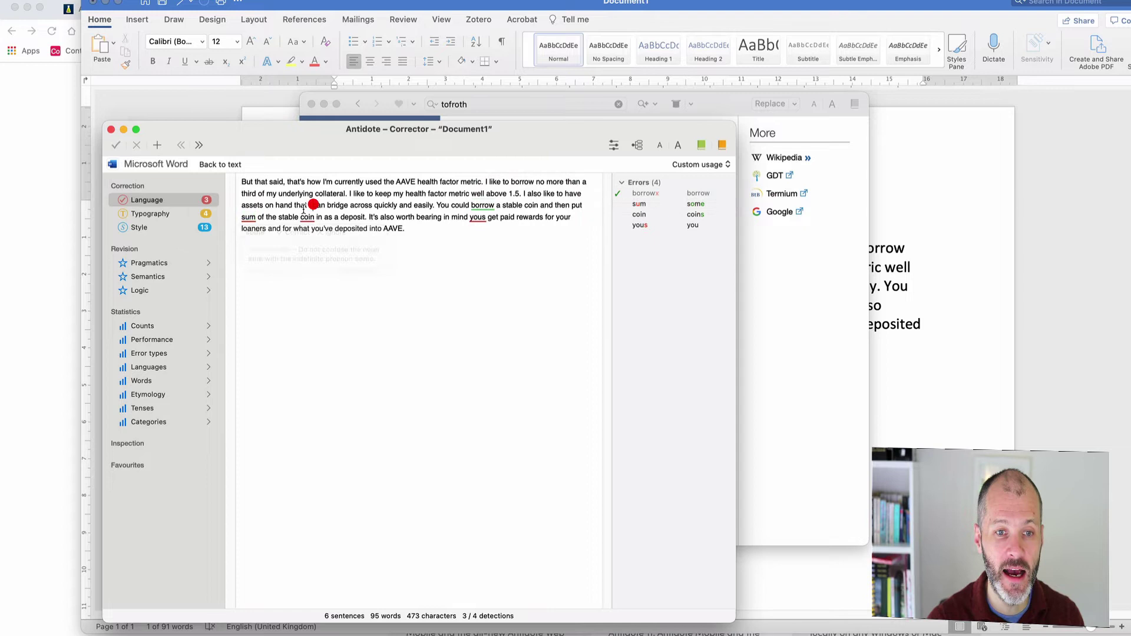
{"action": "left_click", "coordinate": [350, 233]}
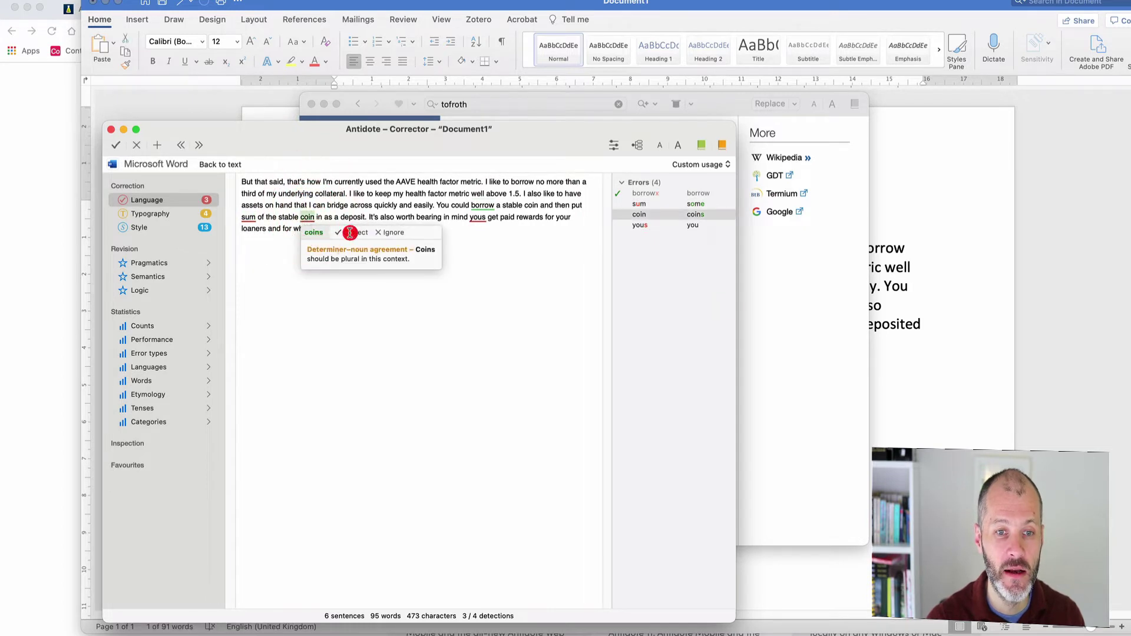
{"action": "left_click", "coordinate": [499, 282]}
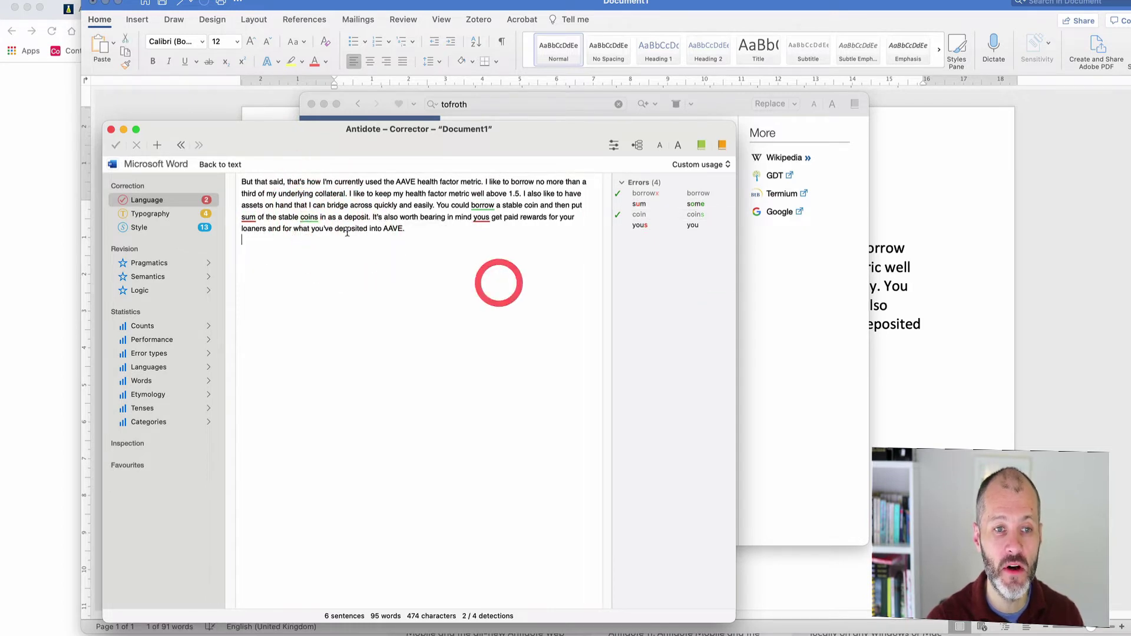
{"action": "left_click", "coordinate": [116, 148]}
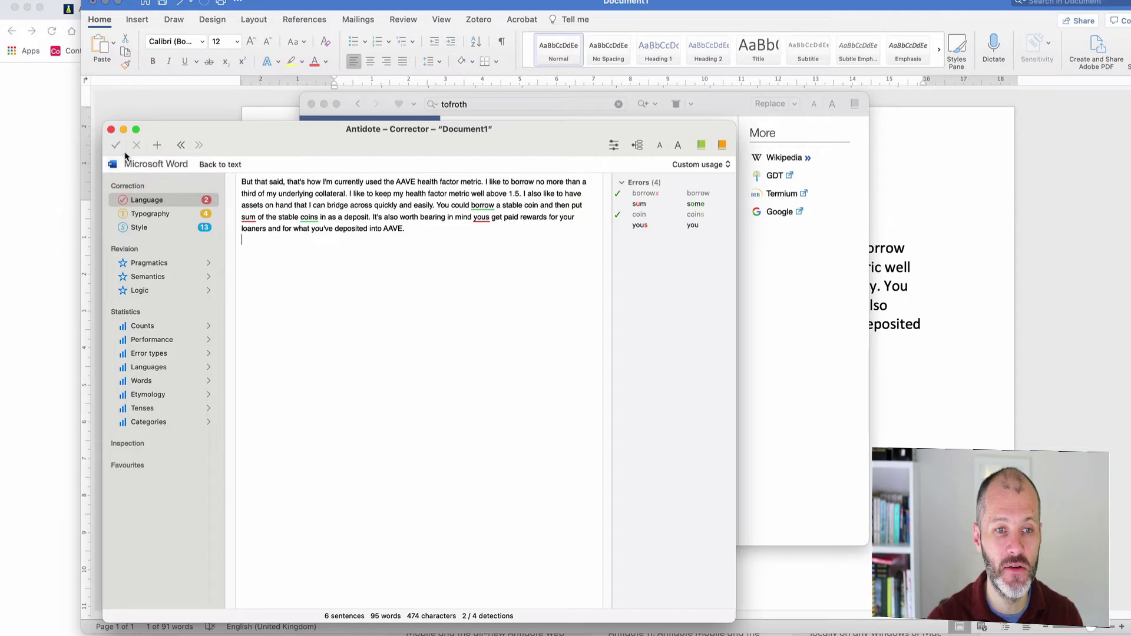
{"action": "left_click", "coordinate": [118, 146]}
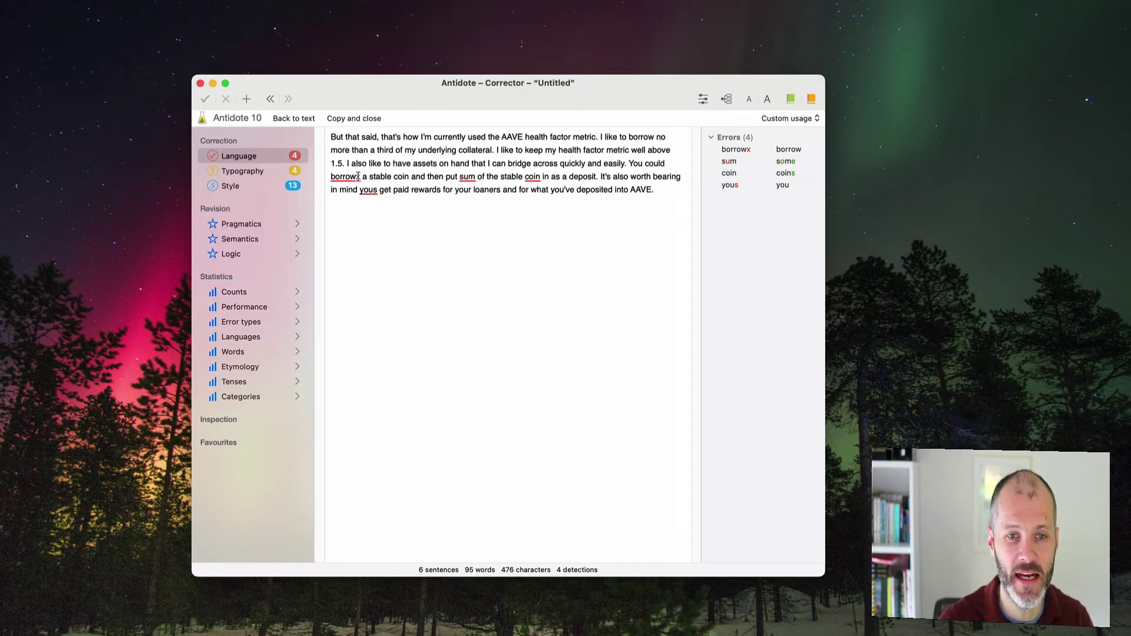
Step: Review Antidote's suggestions for yous and sum without accepting them, then switch to Ulysses
{"action": "left_click", "coordinate": [369, 189]}
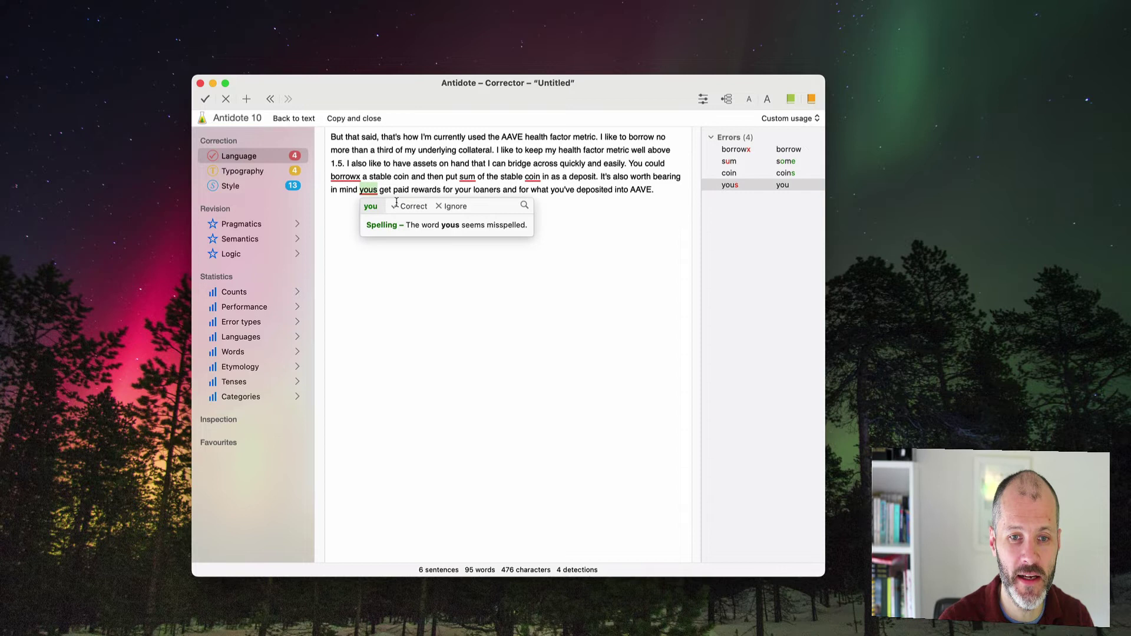
{"action": "left_click", "coordinate": [470, 297]}
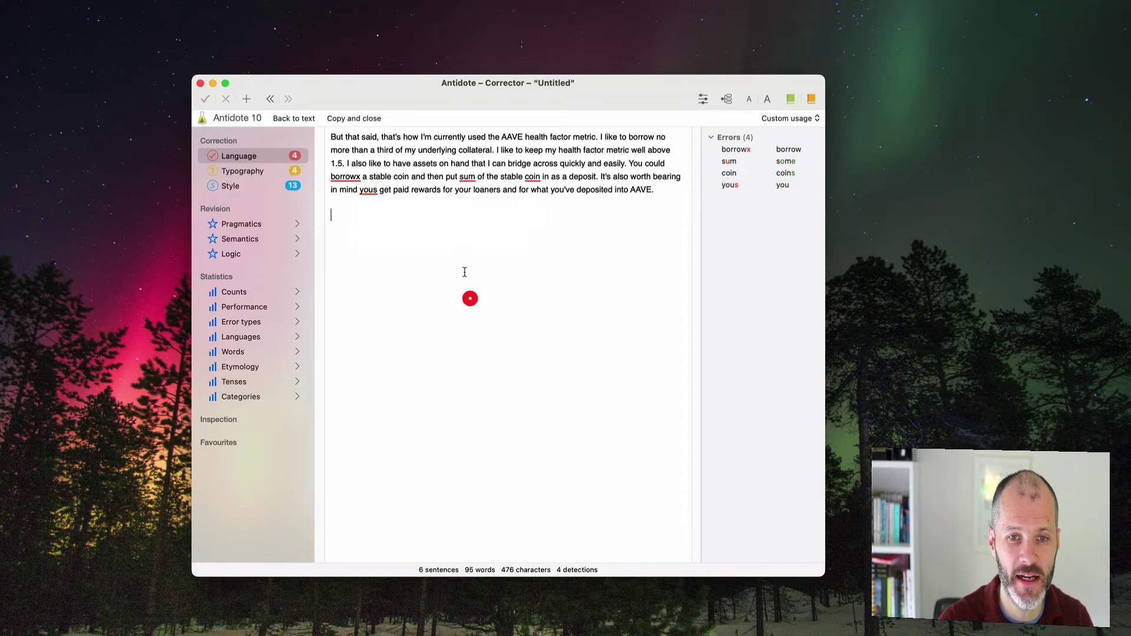
{"action": "left_click", "coordinate": [472, 176]}
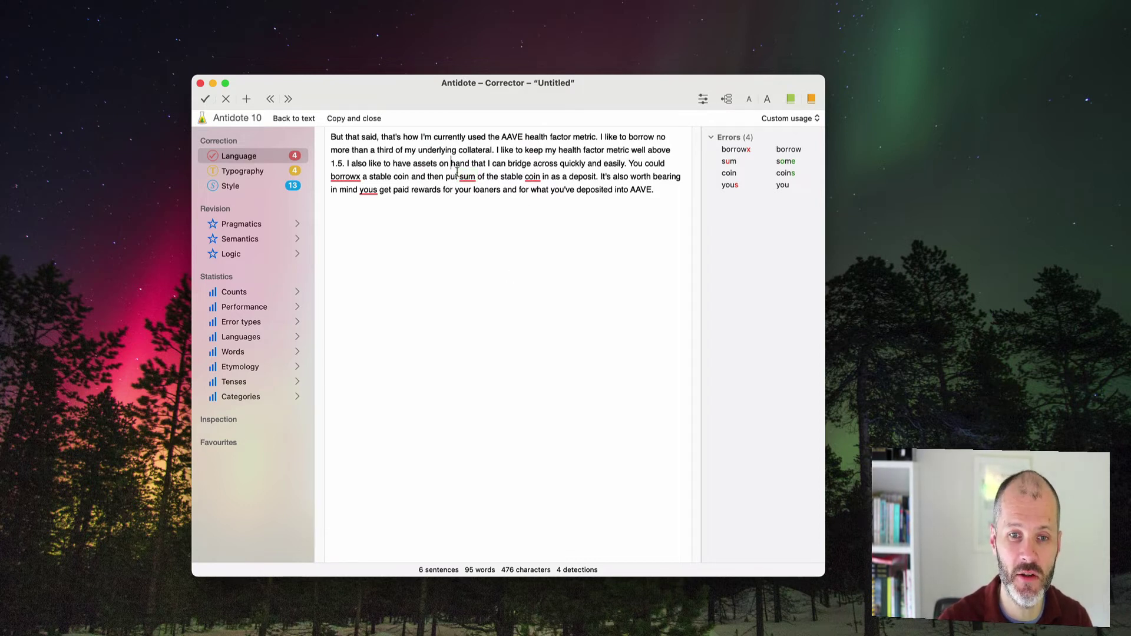
{"action": "left_click", "coordinate": [489, 181]}
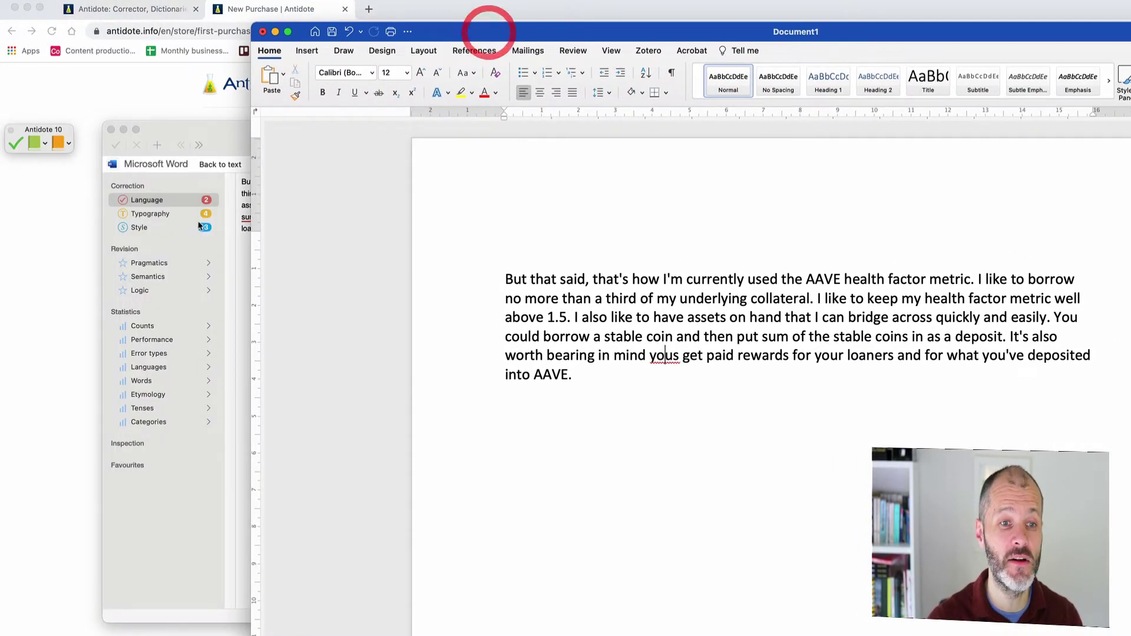
{"action": "left_click", "coordinate": [200, 225]}
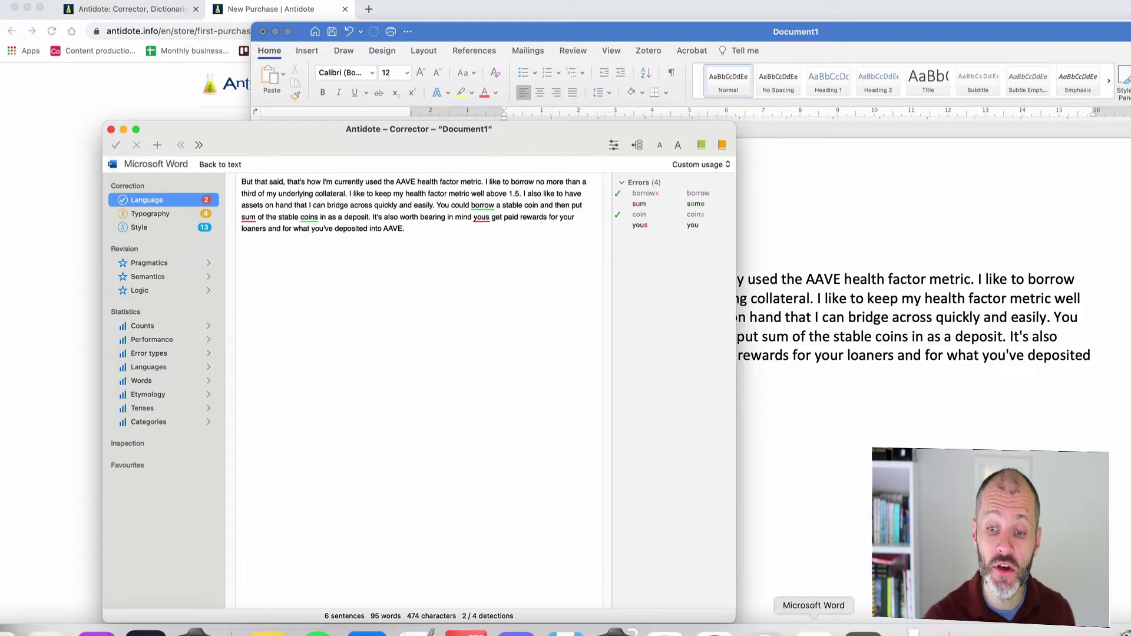
{"action": "left_click", "coordinate": [825, 625]}
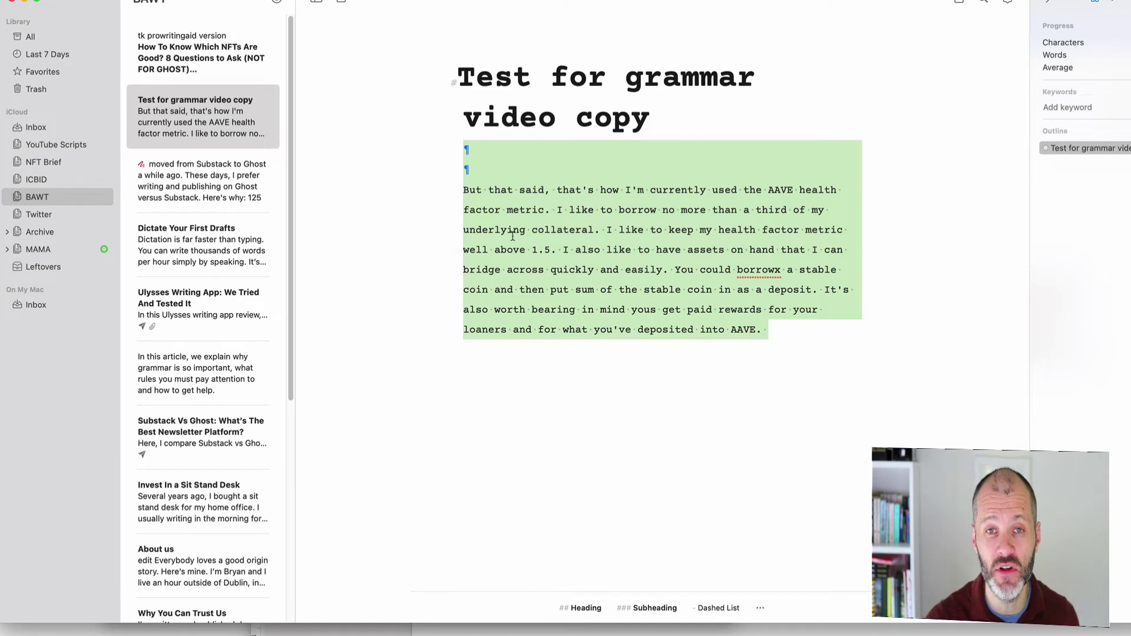
Step: Glance at the 'Test for grammar video copy' sheet, then hide Ulysses to return to Antidote
{"action": "left_click", "coordinate": [529, 1]}
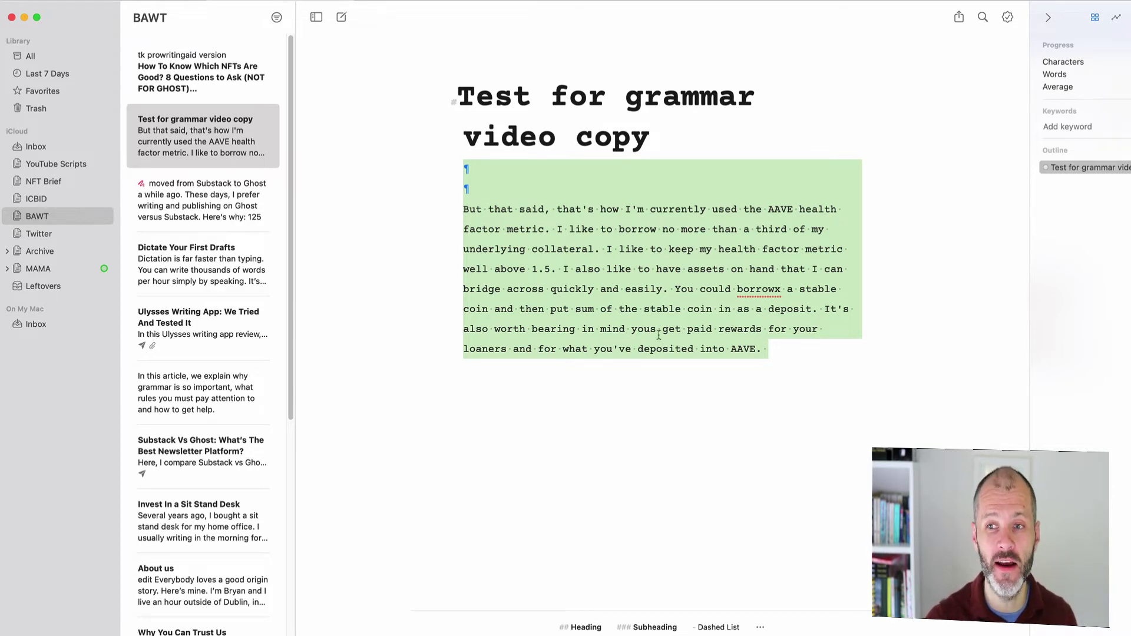
{"action": "left_click", "coordinate": [24, 17]}
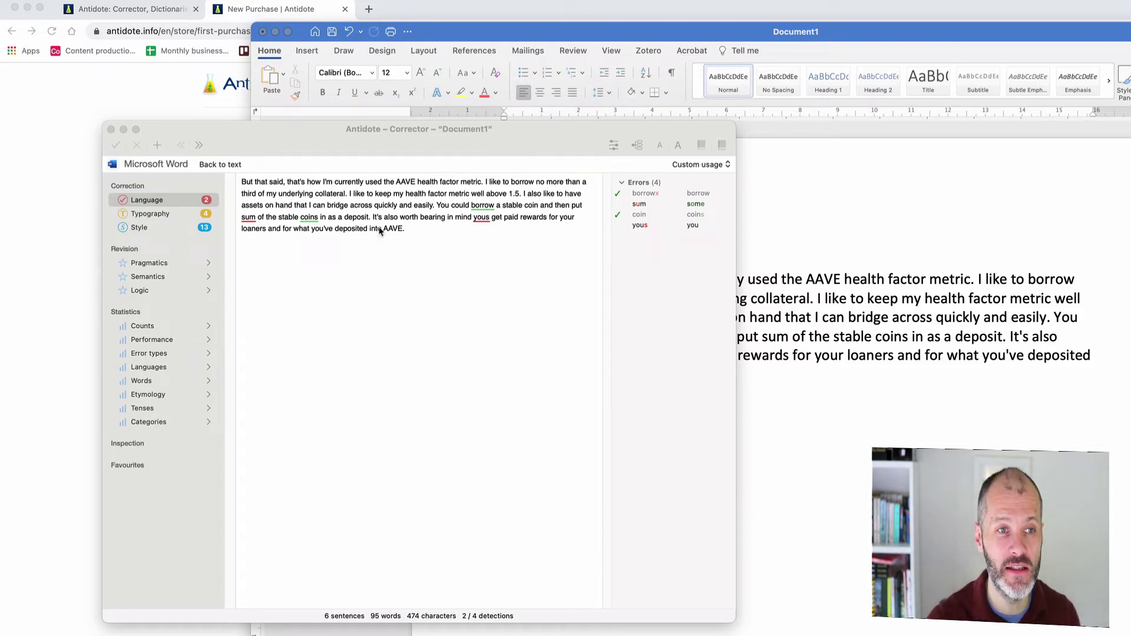
Step: Bring the Antidote Corrector window back into focus
{"action": "left_click", "coordinate": [472, 238]}
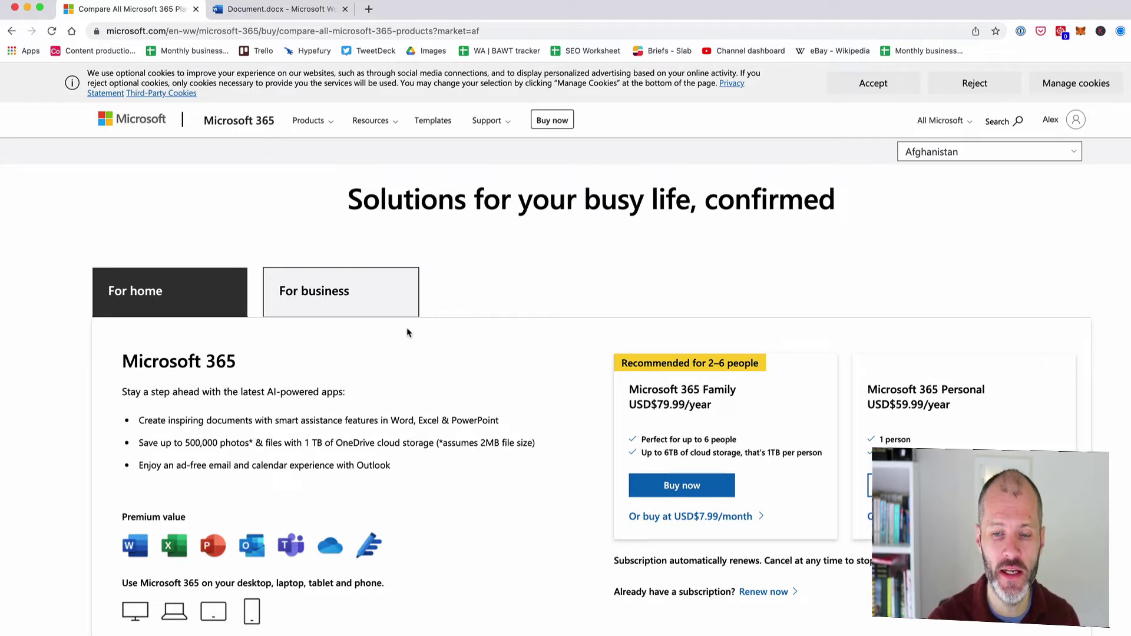
Step: Take the sample paragraph from desktop Word and paste it into the Word Online document
{"action": "left_click_drag", "start_coordinate": [628, 405], "coordinate": [724, 406]}
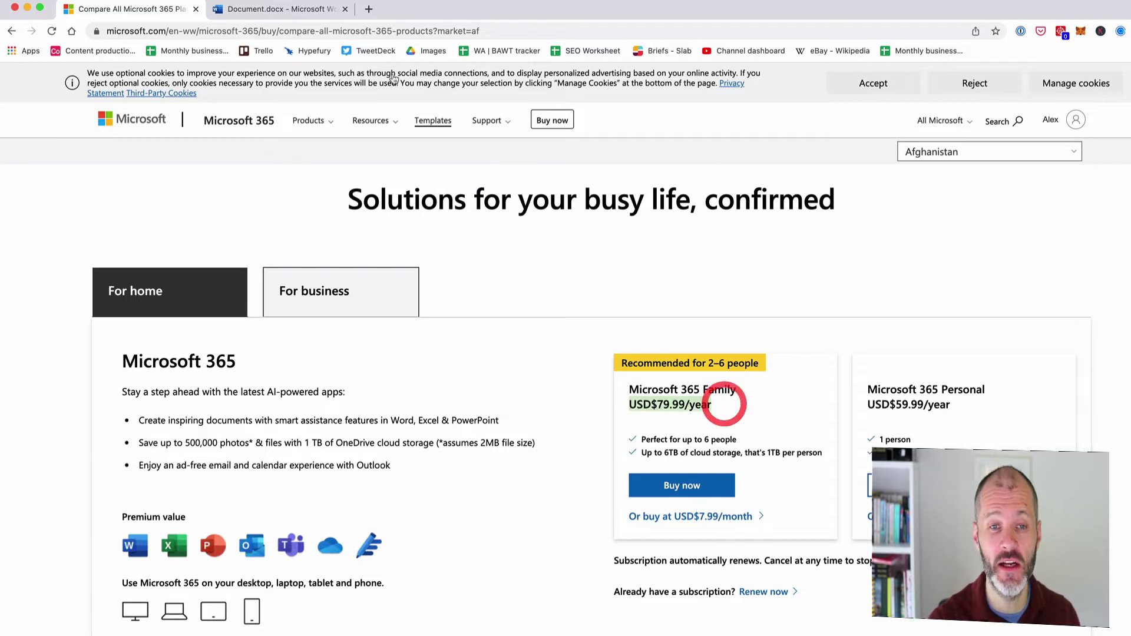
{"action": "left_click", "coordinate": [322, 10]}
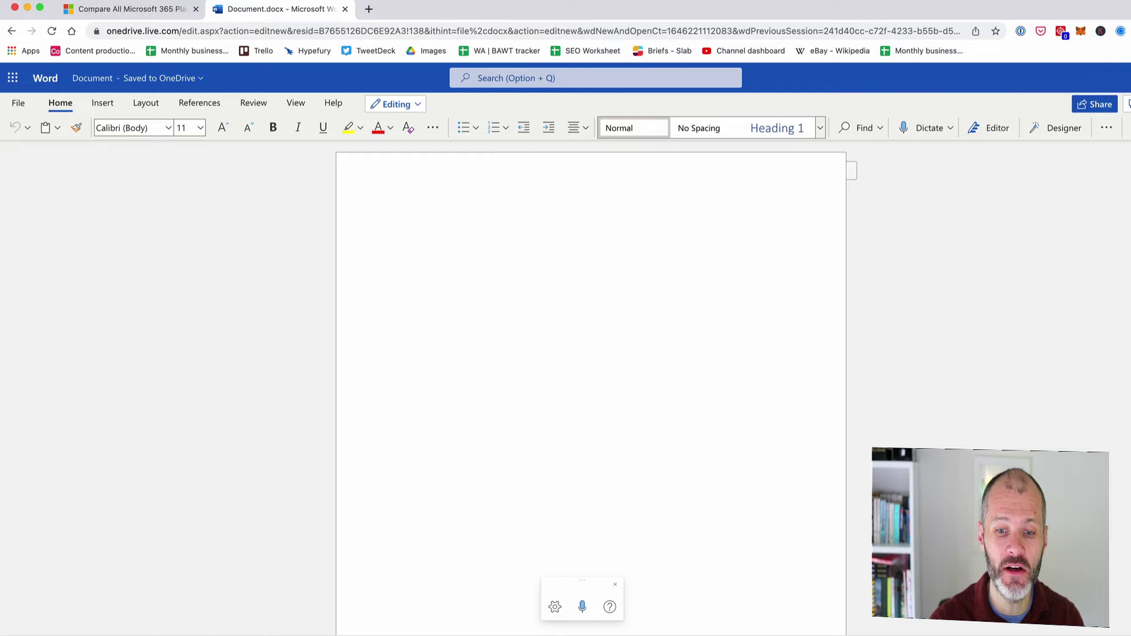
{"action": "mouse_move", "coordinate": [860, 630]}
{"action": "left_click", "coordinate": [813, 623]}
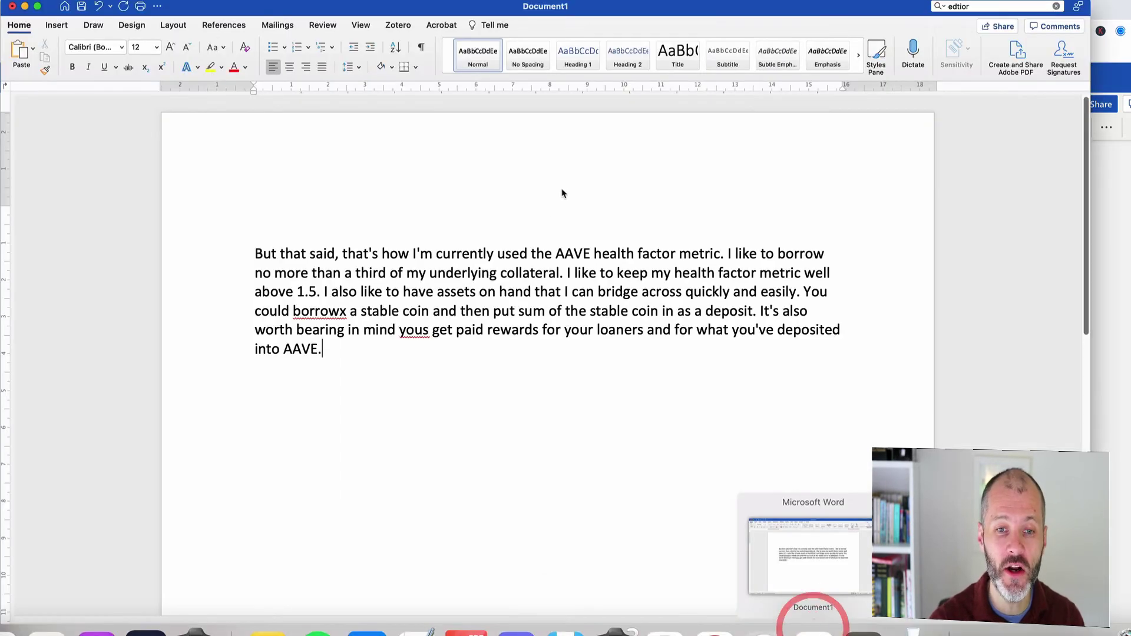
{"action": "triple_click", "coordinate": [463, 316]}
{"action": "key", "text": "super+c"}
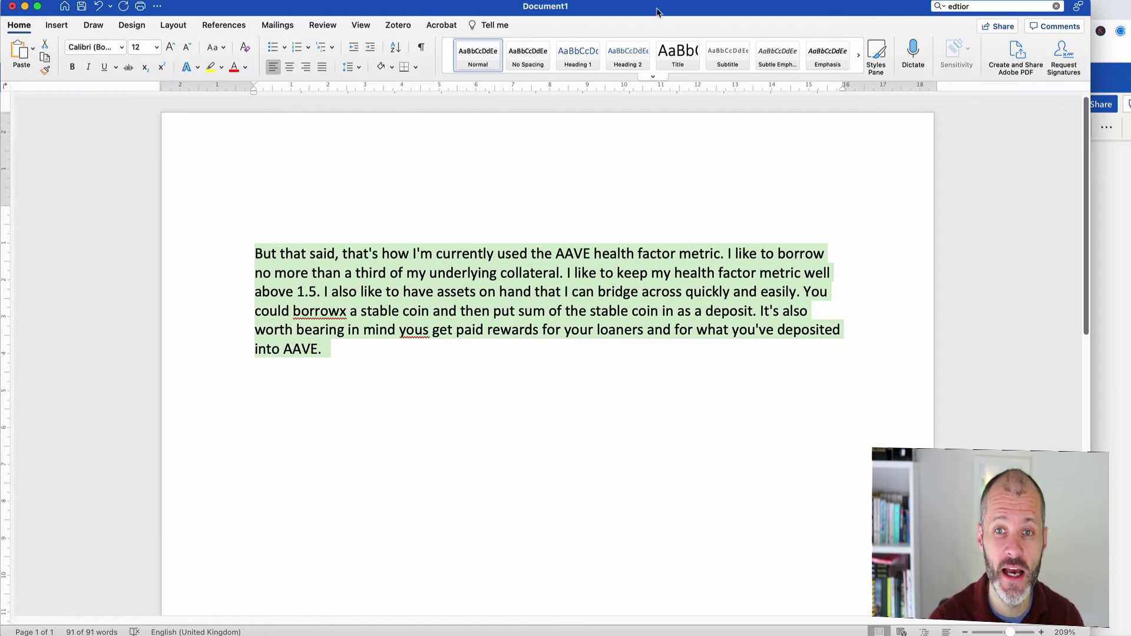
{"action": "left_click_drag", "start_coordinate": [699, 8], "coordinate": [727, 321]}
{"action": "left_click", "coordinate": [449, 207]}
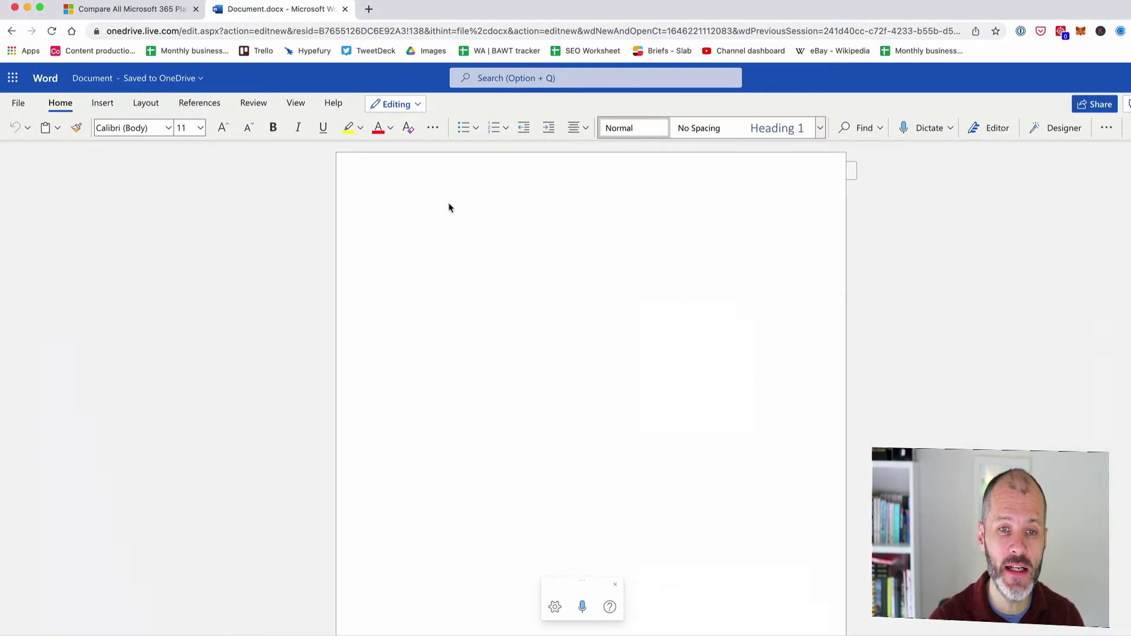
{"action": "left_click", "coordinate": [442, 214]}
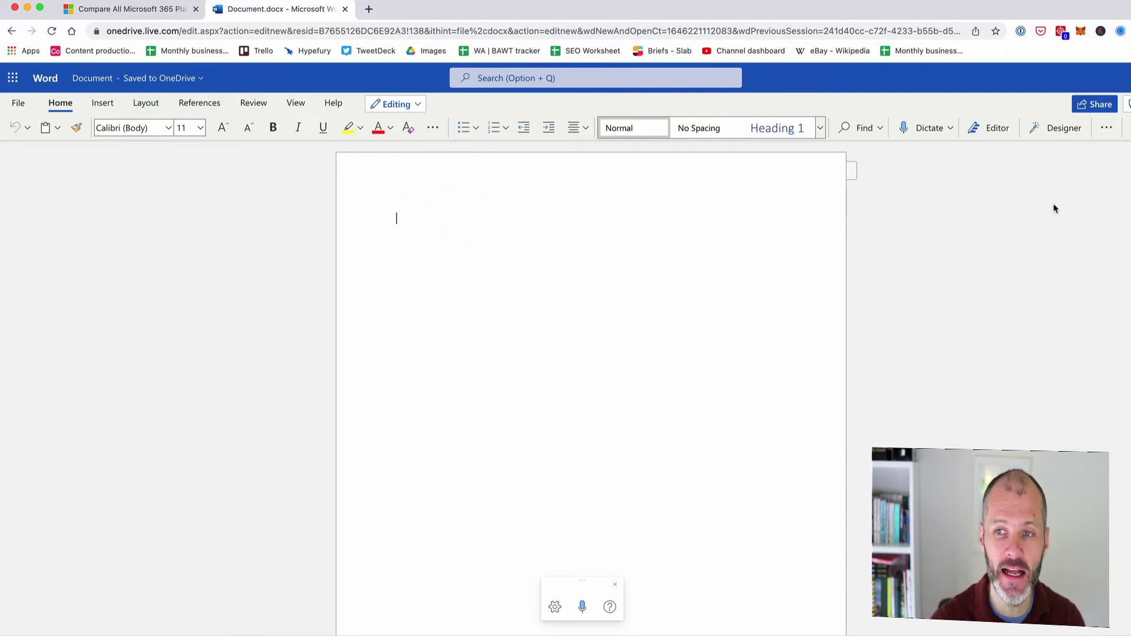
{"action": "key", "text": "super+v"}
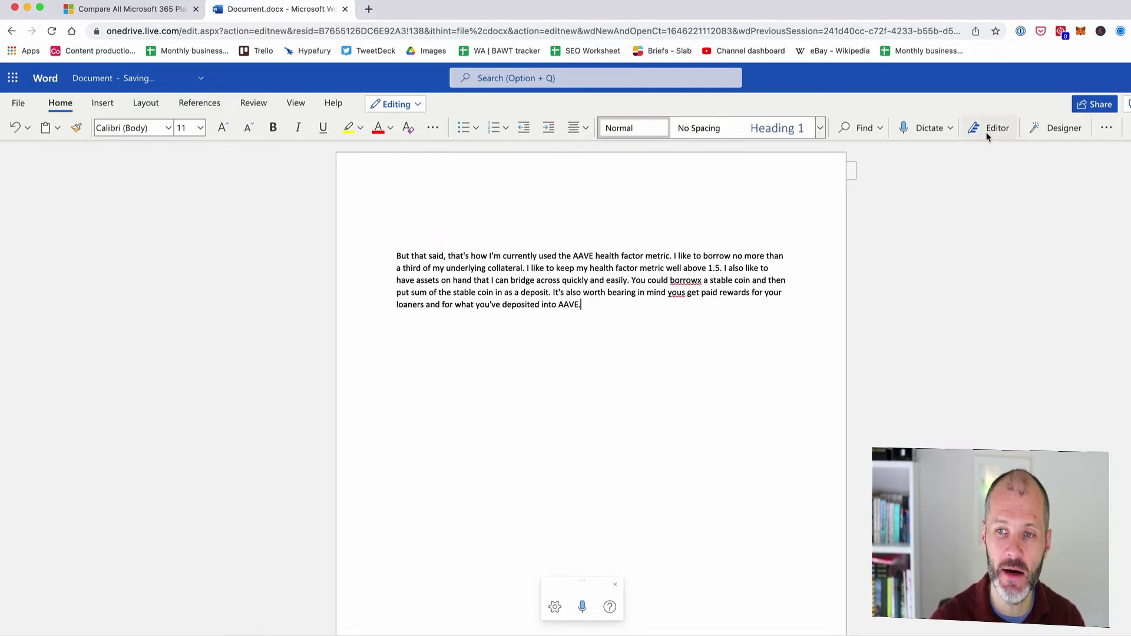
Step: Run Microsoft Editor and review its spelling flags for yous and borrowx
{"action": "left_click", "coordinate": [987, 133]}
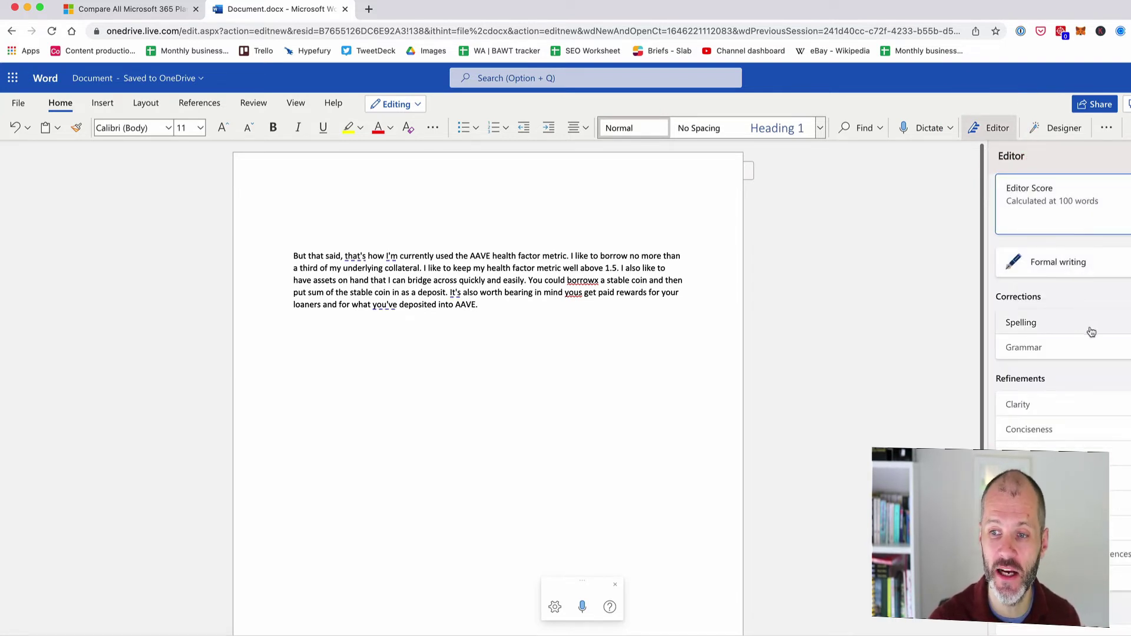
{"action": "left_click", "coordinate": [1085, 324]}
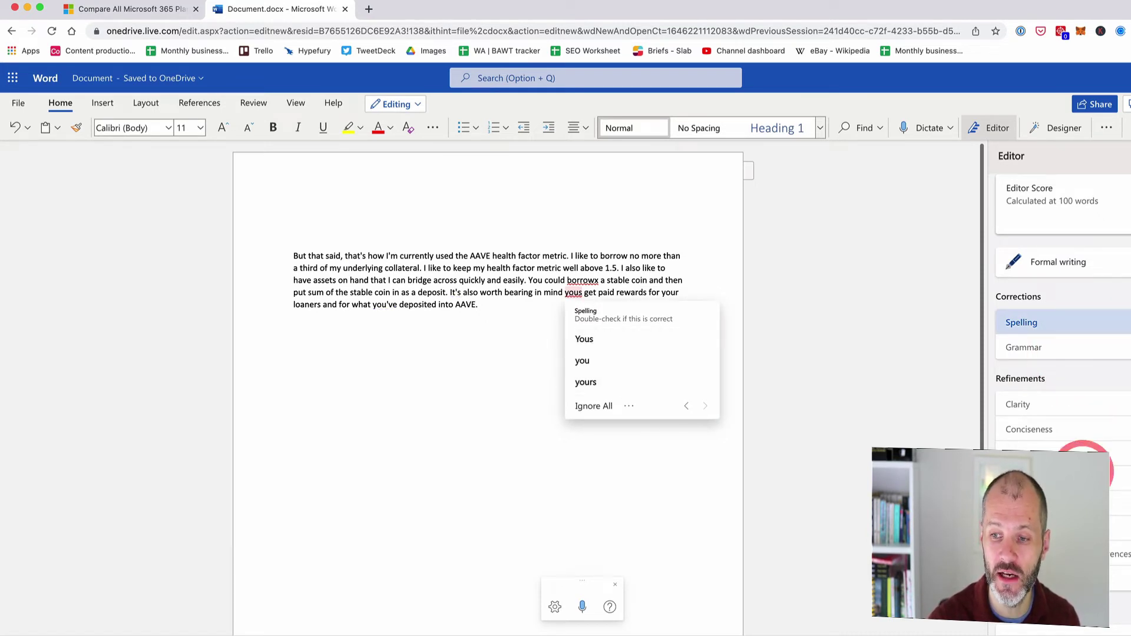
{"action": "scroll", "coordinate": [1111, 471], "scroll_direction": "down", "scroll_amount": 5}
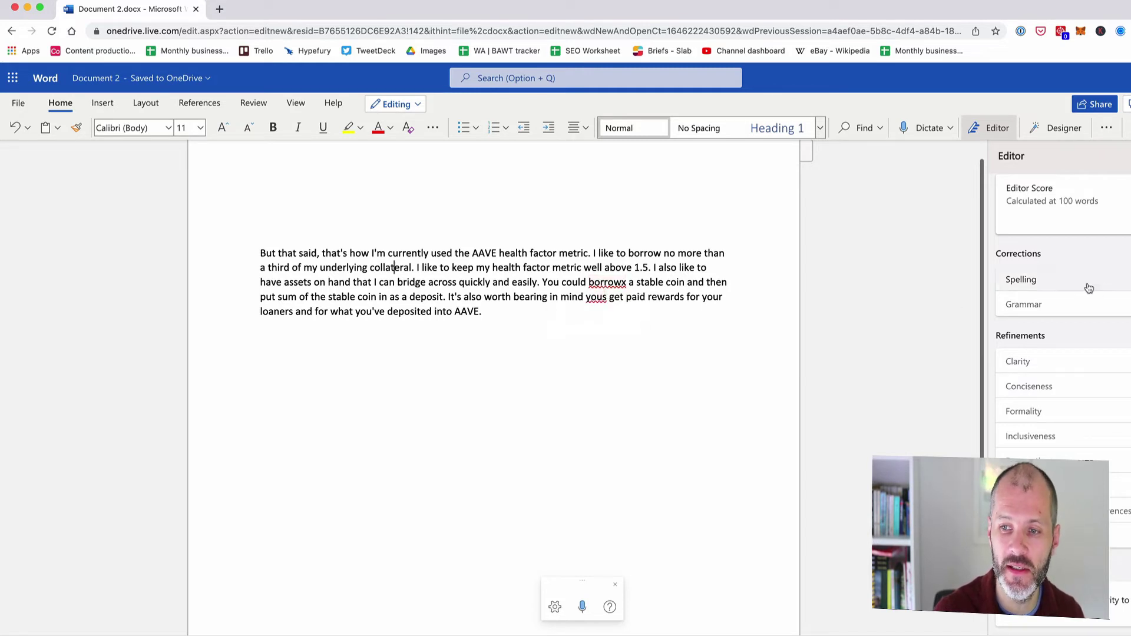
{"action": "left_click", "coordinate": [1074, 299]}
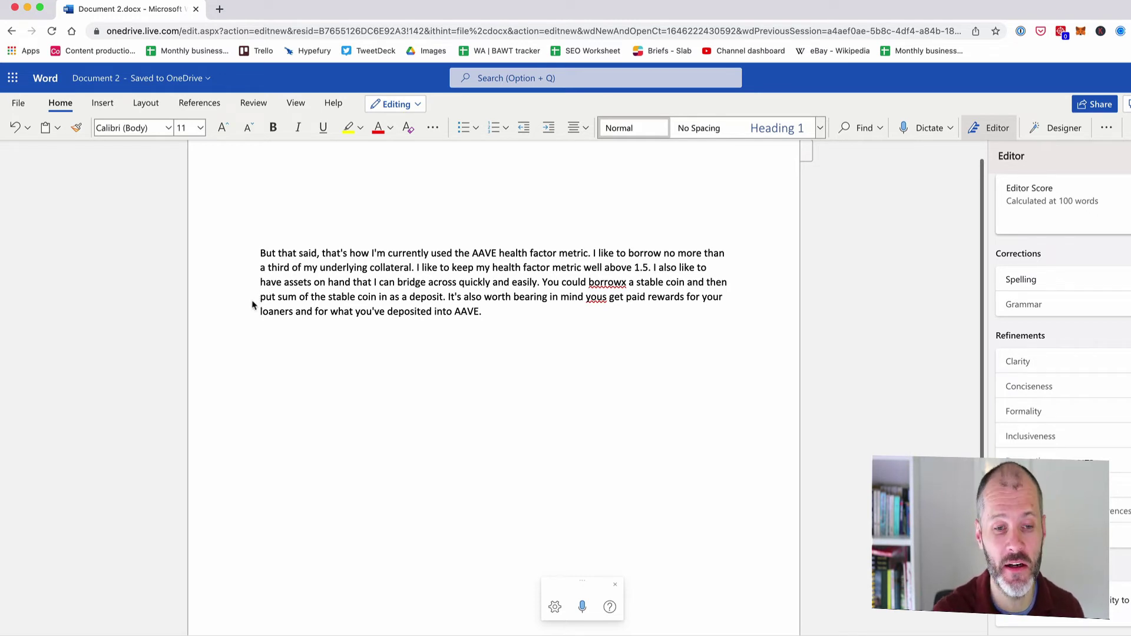
Step: Replace sum with 'some' in the paragraph, then select the whole paragraph
{"action": "double_click", "coordinate": [292, 299]}
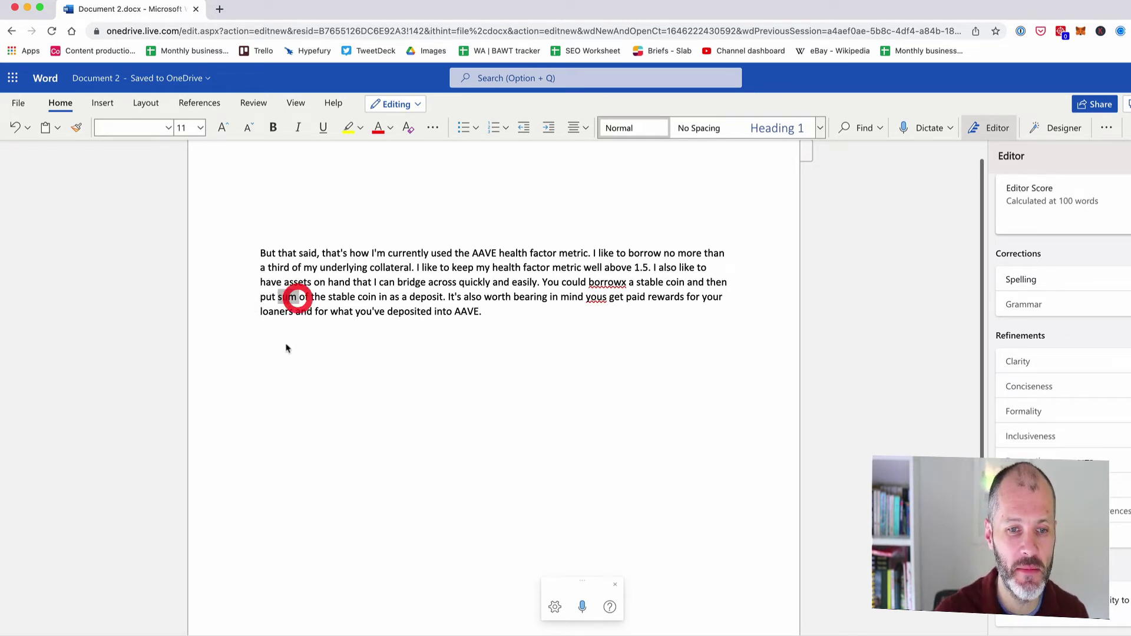
{"action": "type", "text": "some"}
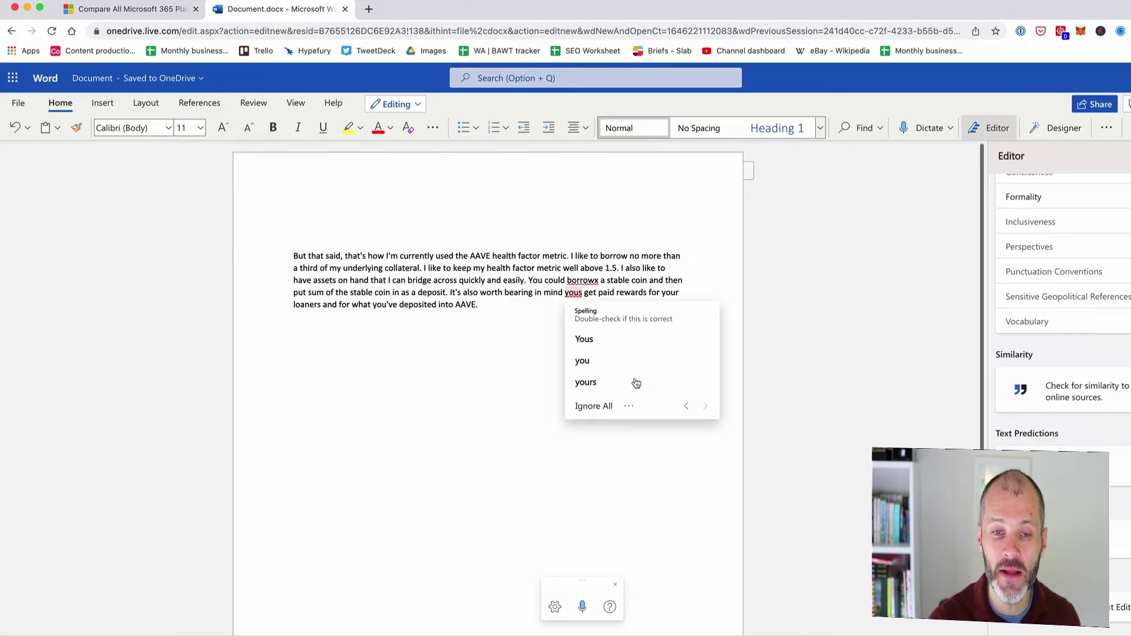
{"action": "left_click", "coordinate": [441, 315]}
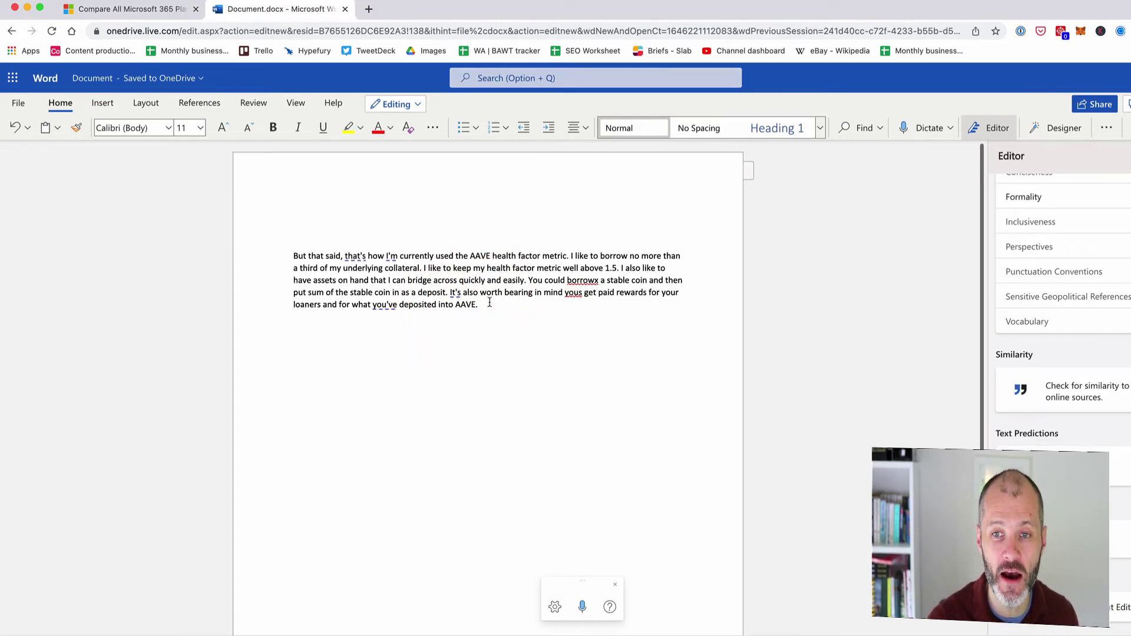
{"action": "left_click", "coordinate": [489, 303]}
{"action": "scroll", "coordinate": [1084, 285], "scroll_direction": "up", "scroll_amount": 3}
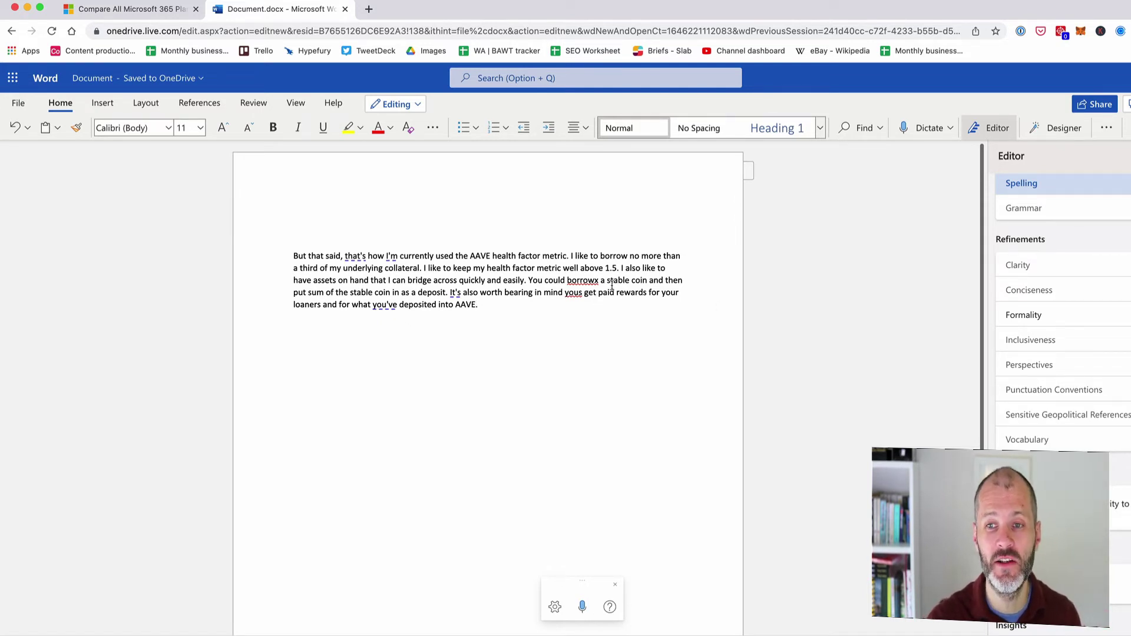
{"action": "double_click", "coordinate": [283, 253]}
{"action": "key", "text": "super+c"}
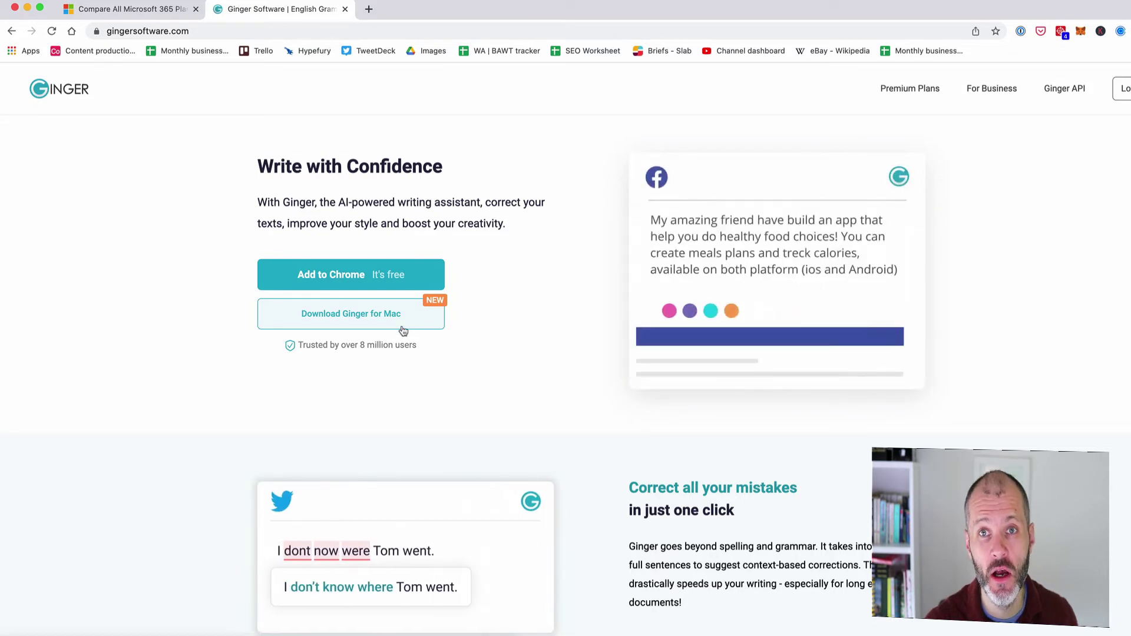
Step: Open Ginger's Premium Plans pricing page ($7.49–$13.99/month) and select all its text
{"action": "scroll", "coordinate": [512, 310], "scroll_direction": "down", "scroll_amount": 1}
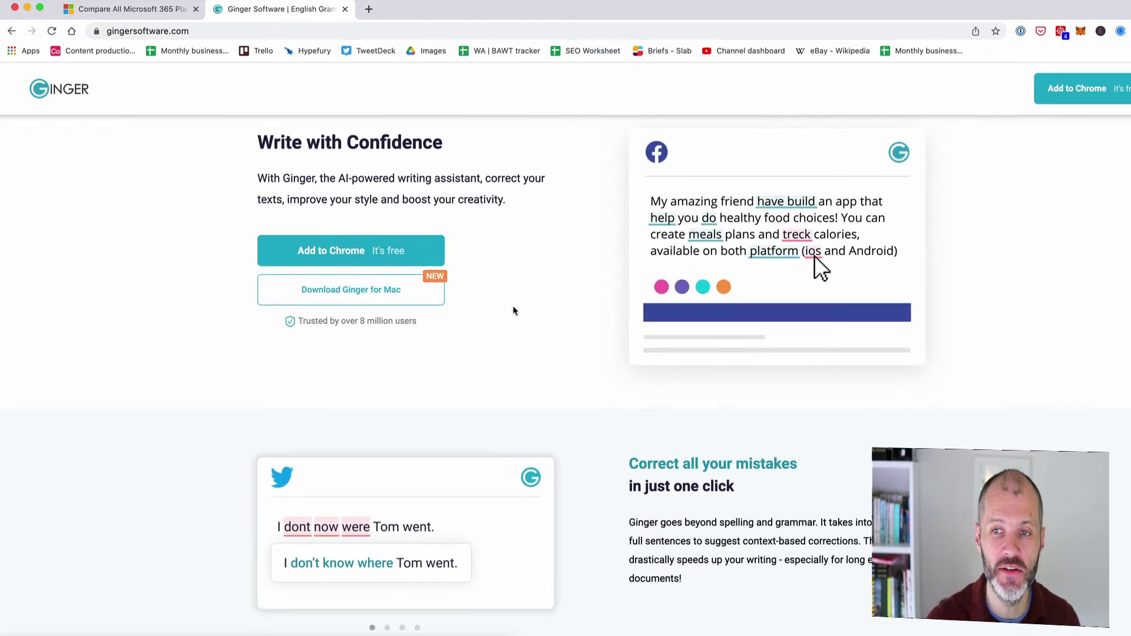
{"action": "scroll", "coordinate": [616, 218], "scroll_direction": "up", "scroll_amount": 1}
{"action": "left_click", "coordinate": [911, 89]}
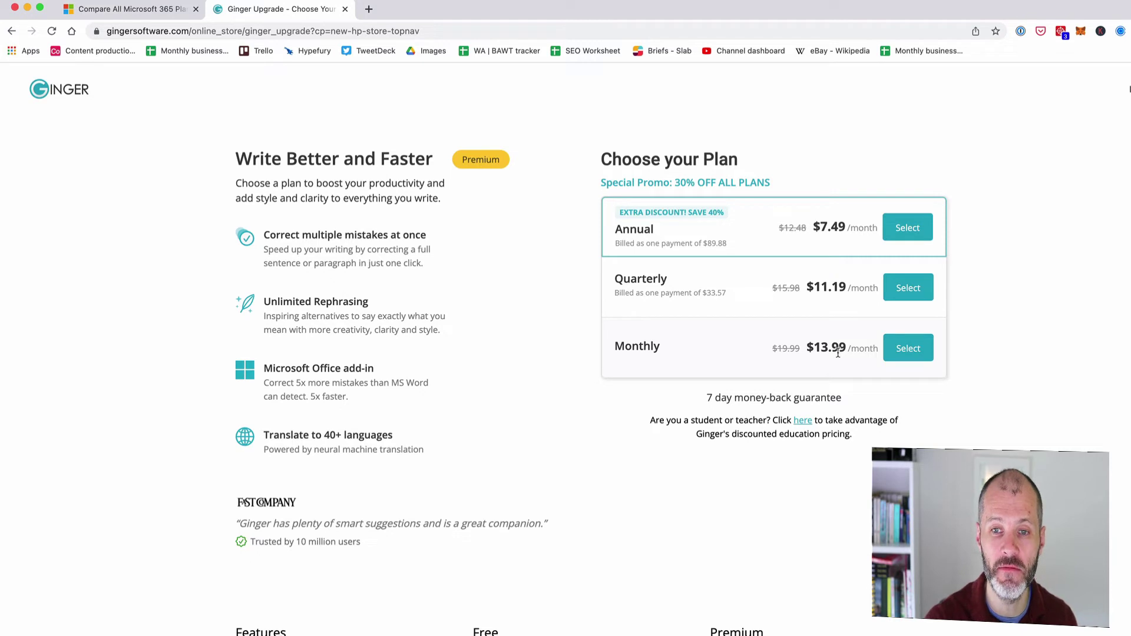
{"action": "key", "text": "super+a"}
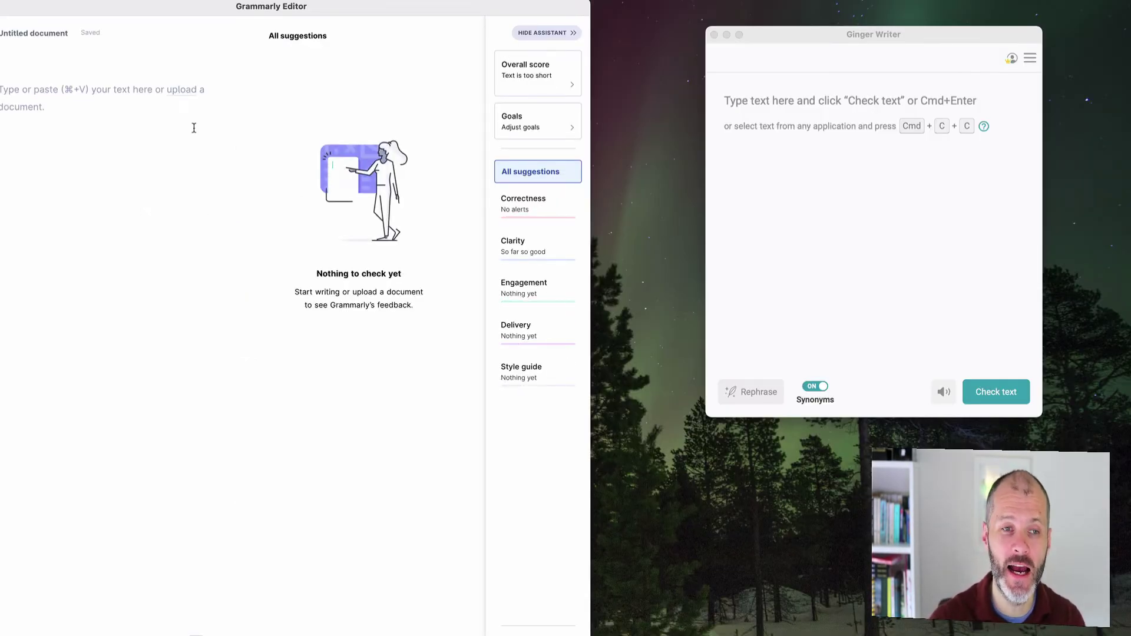
Step: Paste the paragraph into Grammarly and Ginger Writer, then run Ginger's check to apply its 4 corrections
{"action": "key", "text": "super+v"}
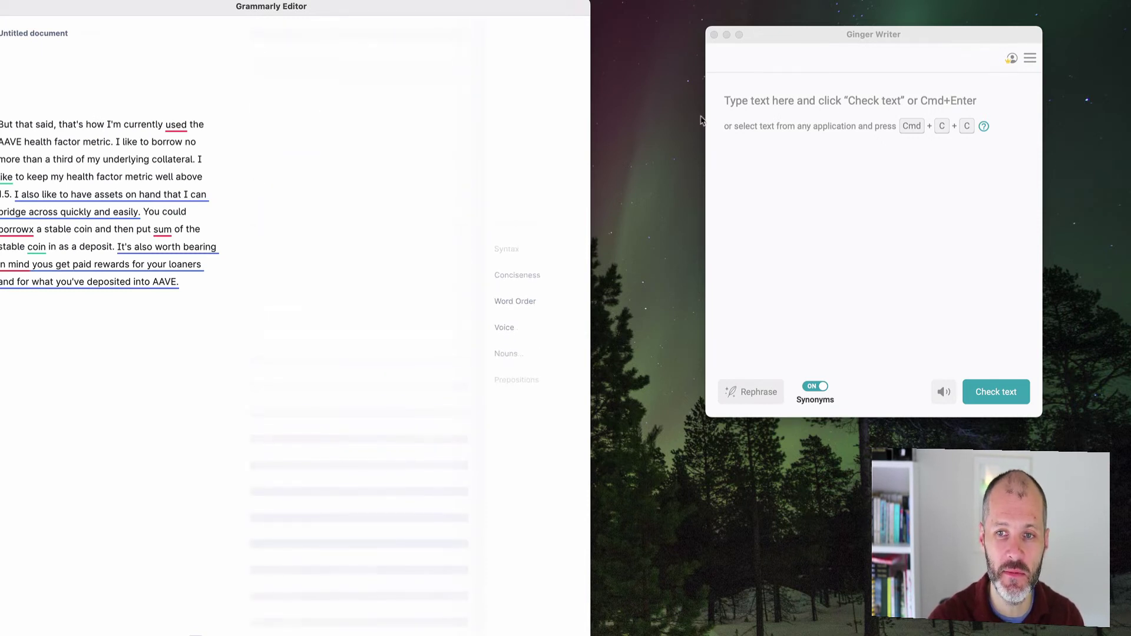
{"action": "left_click", "coordinate": [773, 97]}
{"action": "key", "text": "super+v"}
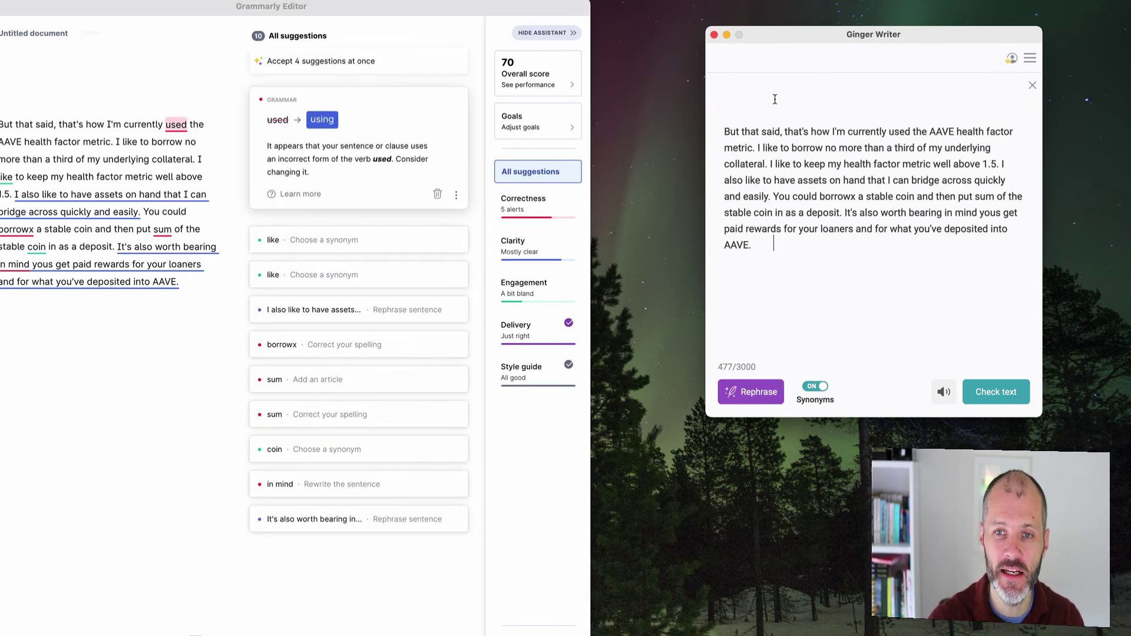
{"action": "left_click", "coordinate": [1000, 394]}
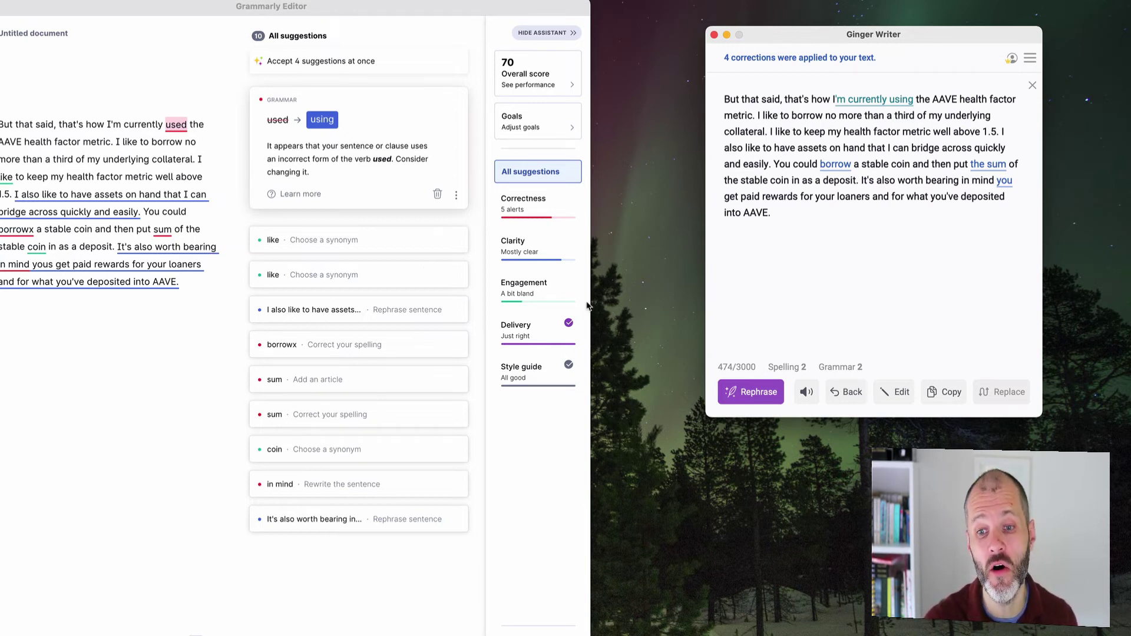
{"action": "left_click", "coordinate": [831, 249]}
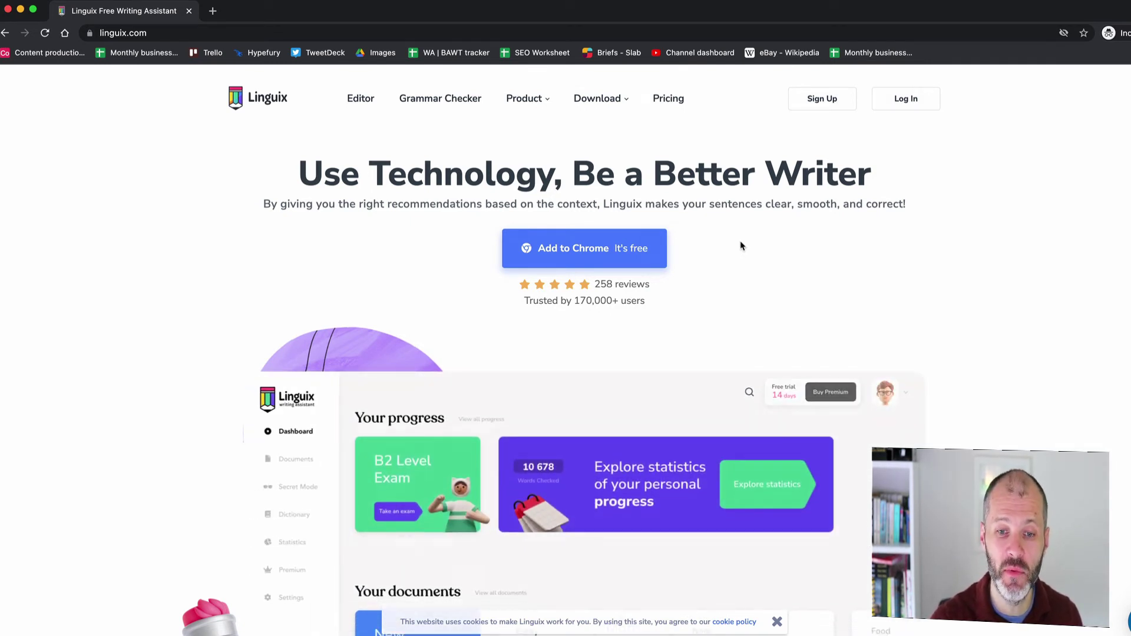
Step: Open the Linguix pricing page from the home page
{"action": "scroll", "coordinate": [741, 240], "scroll_direction": "down", "scroll_amount": 6}
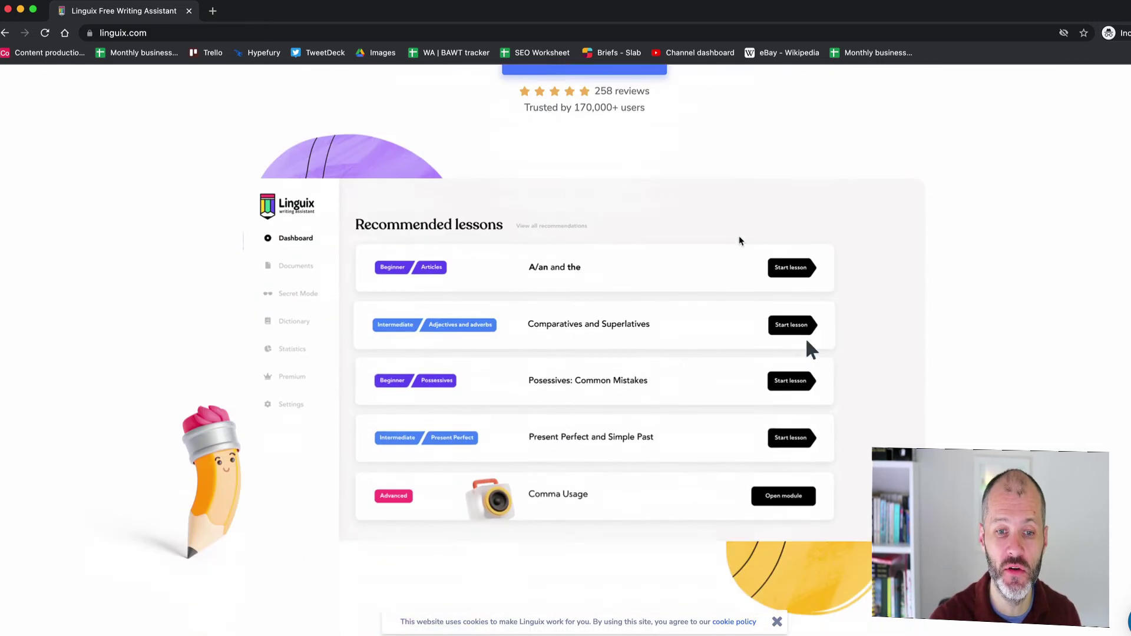
{"action": "scroll", "coordinate": [740, 236], "scroll_direction": "up", "scroll_amount": 6}
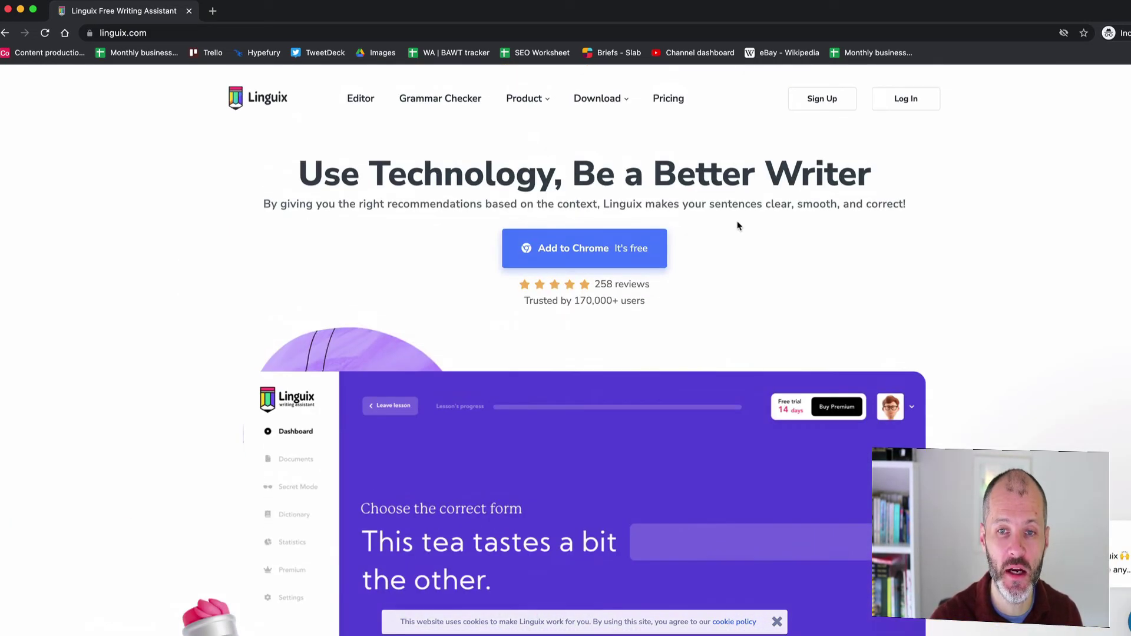
{"action": "left_click", "coordinate": [671, 106]}
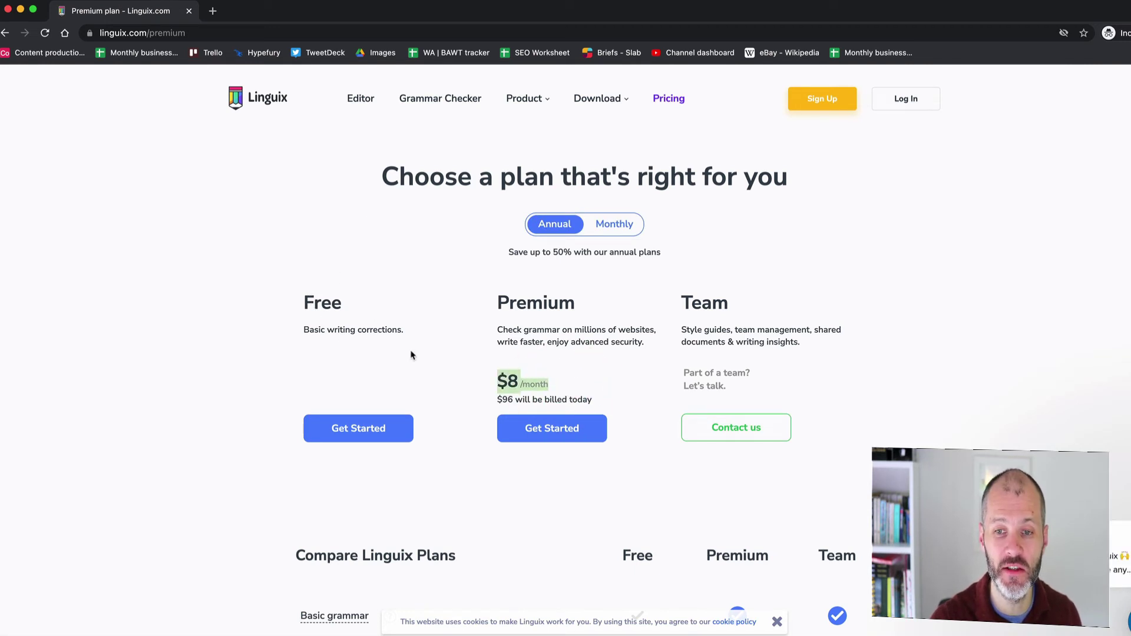
Step: Switch to Monthly billing, showing Premium at $14.99/month, and scroll through the plan comparison
{"action": "scroll", "coordinate": [560, 336], "scroll_direction": "down", "scroll_amount": 3}
{"action": "scroll", "coordinate": [583, 328], "scroll_direction": "up", "scroll_amount": 3}
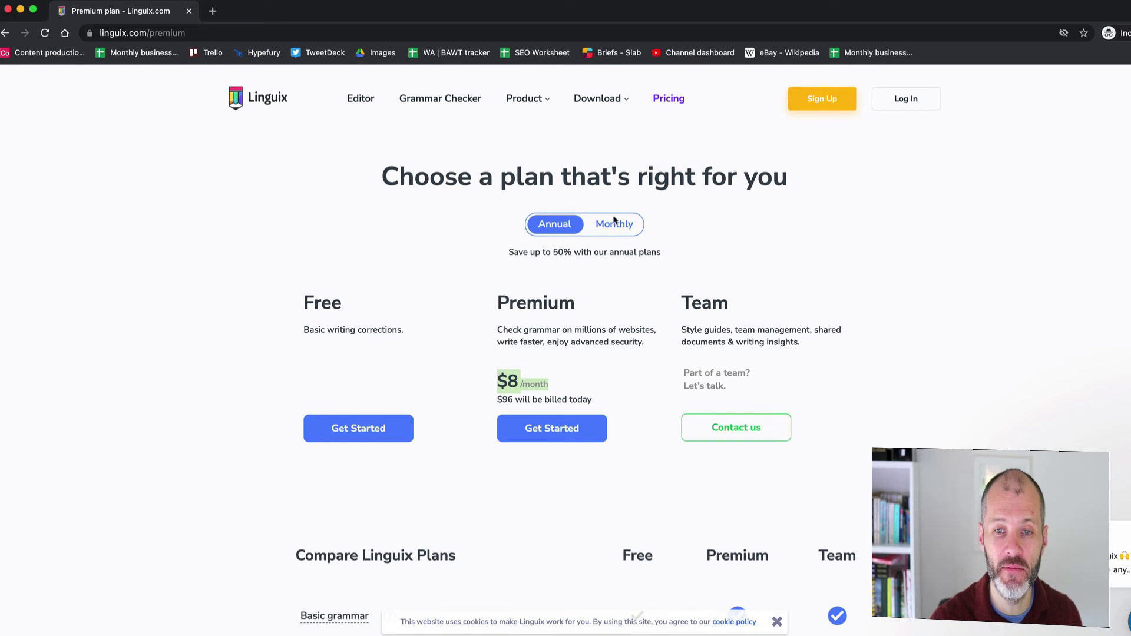
{"action": "left_click", "coordinate": [612, 233]}
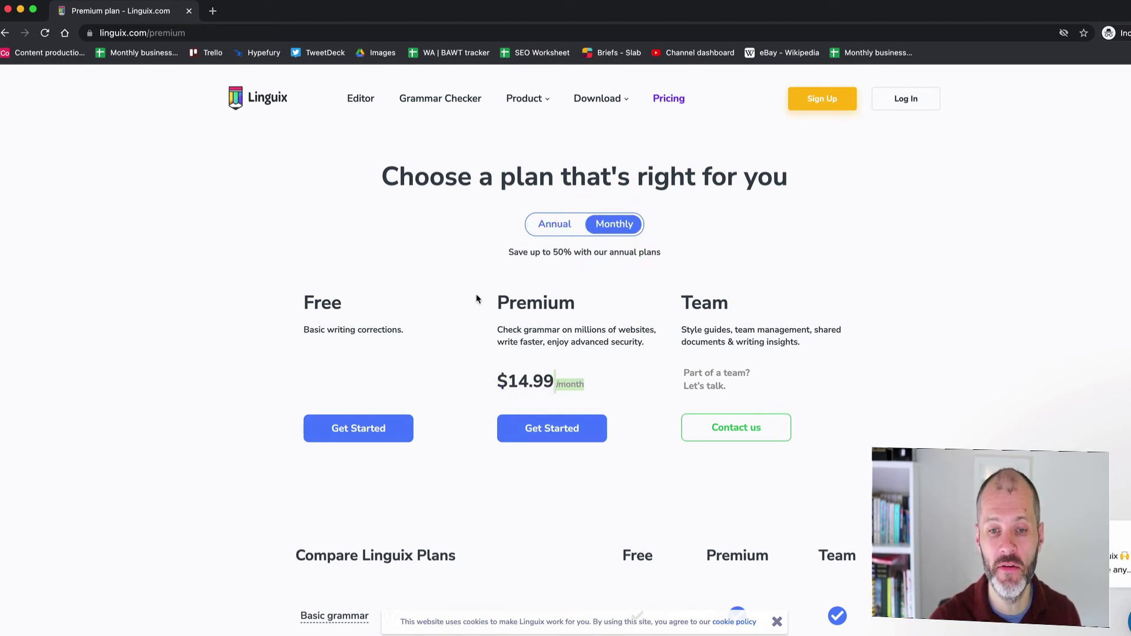
{"action": "left_click_drag", "start_coordinate": [486, 370], "coordinate": [550, 375]}
{"action": "scroll", "coordinate": [566, 359], "scroll_direction": "down", "scroll_amount": 5}
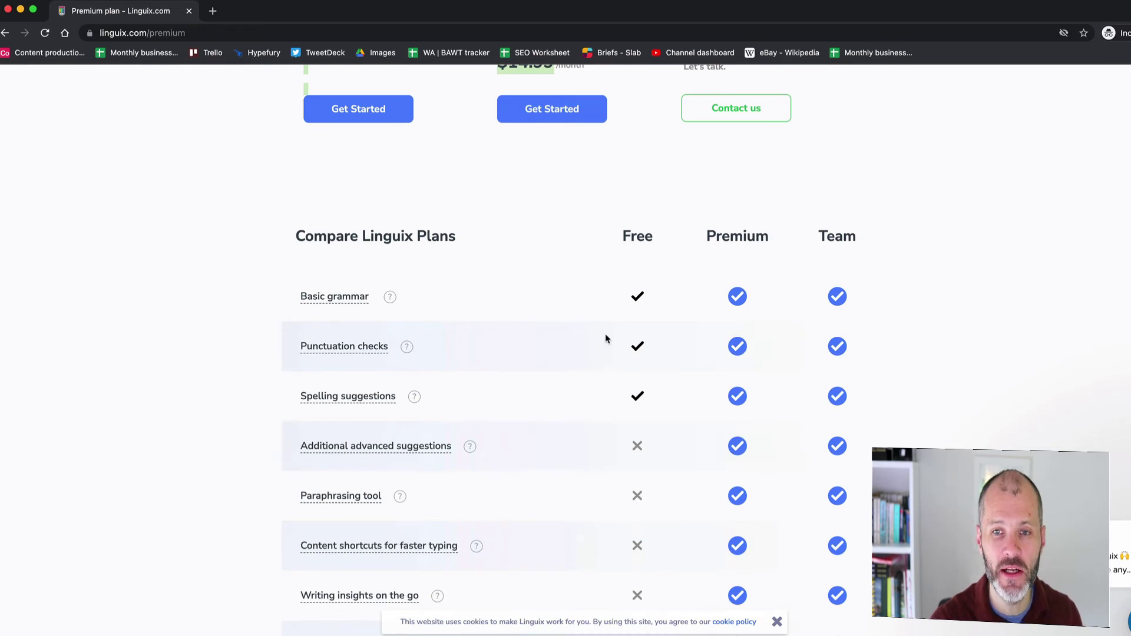
{"action": "scroll", "coordinate": [606, 338], "scroll_direction": "up", "scroll_amount": 5}
{"action": "scroll", "coordinate": [608, 340], "scroll_direction": "down", "scroll_amount": 2}
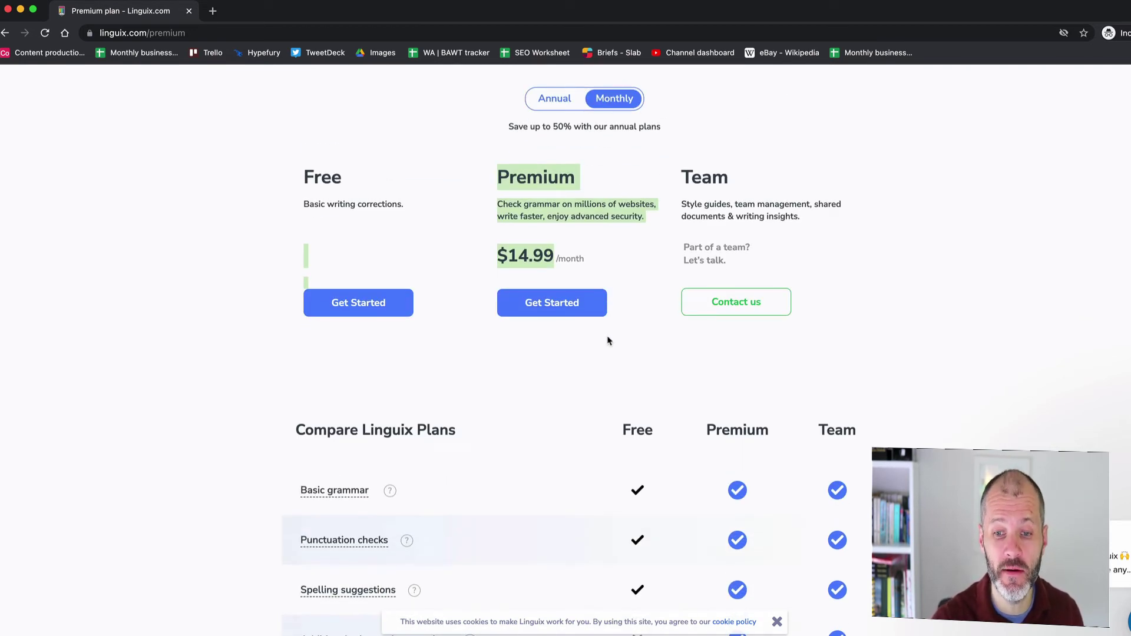
{"action": "scroll", "coordinate": [608, 340], "scroll_direction": "down", "scroll_amount": 5}
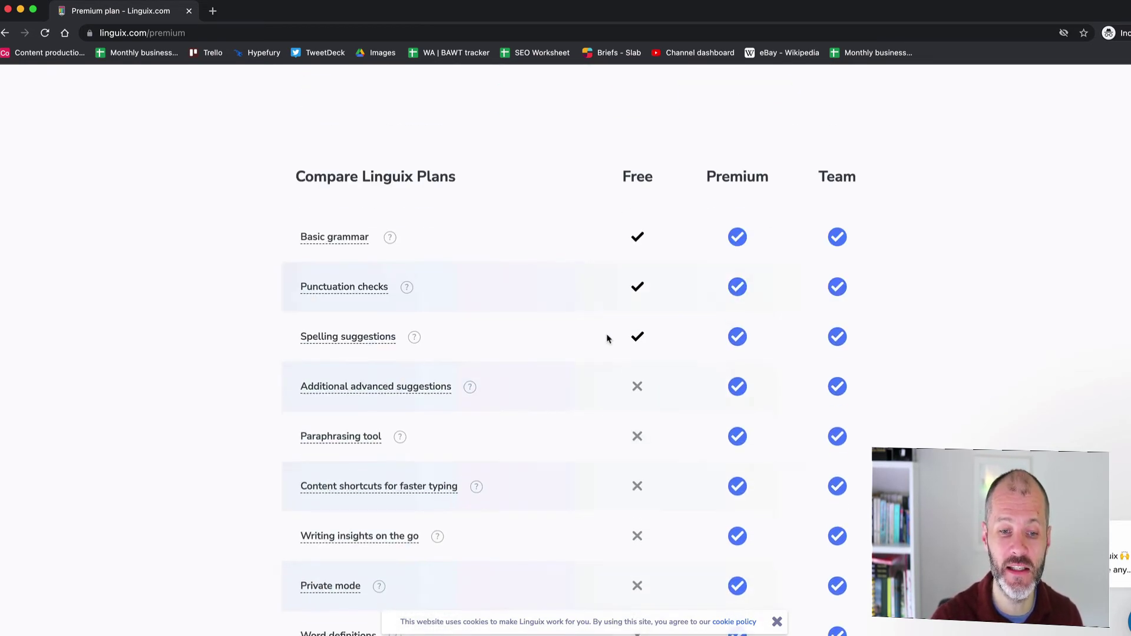
{"action": "scroll", "coordinate": [608, 338], "scroll_direction": "down", "scroll_amount": 2}
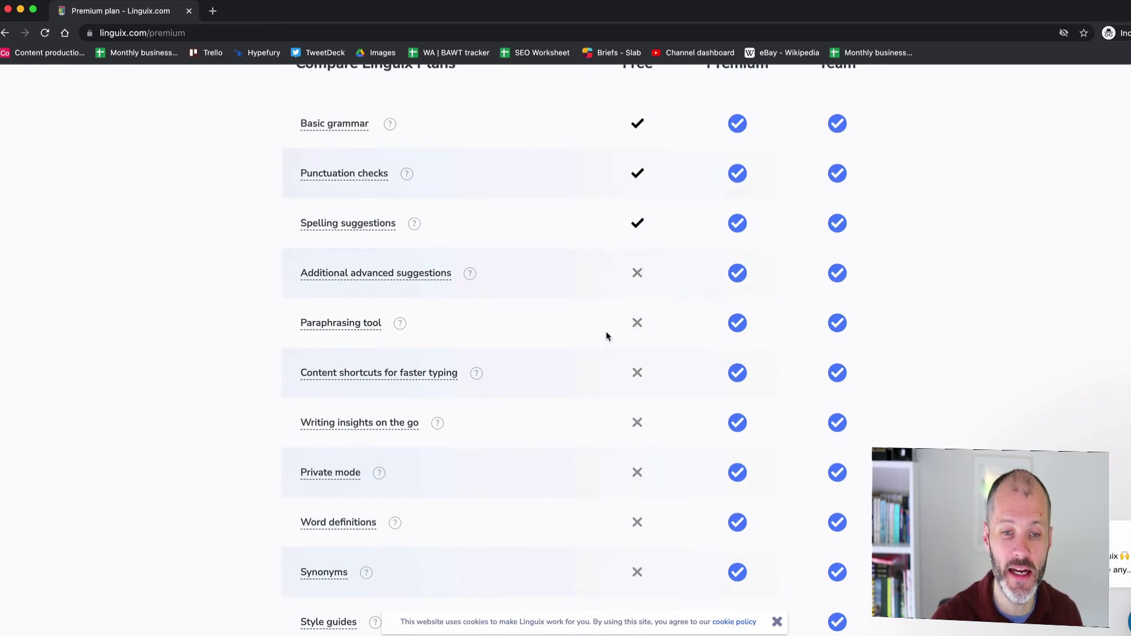
{"action": "scroll", "coordinate": [608, 339], "scroll_direction": "up", "scroll_amount": 3}
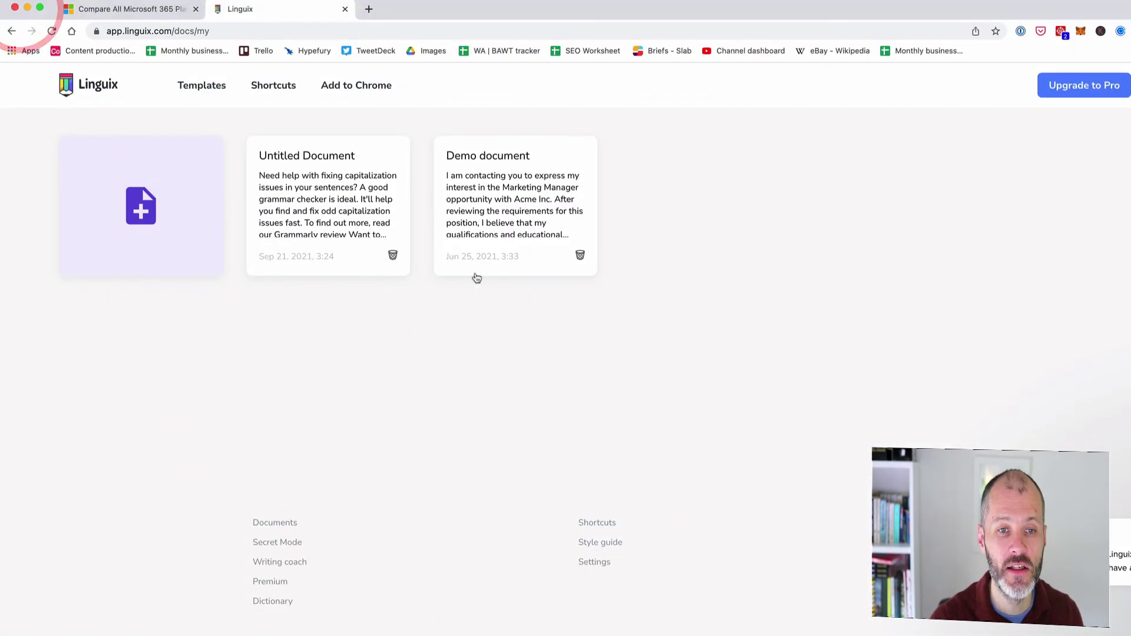
Step: Paste the paragraph into a new Linguix document and correct borrowx to borrow
{"action": "left_click", "coordinate": [197, 206]}
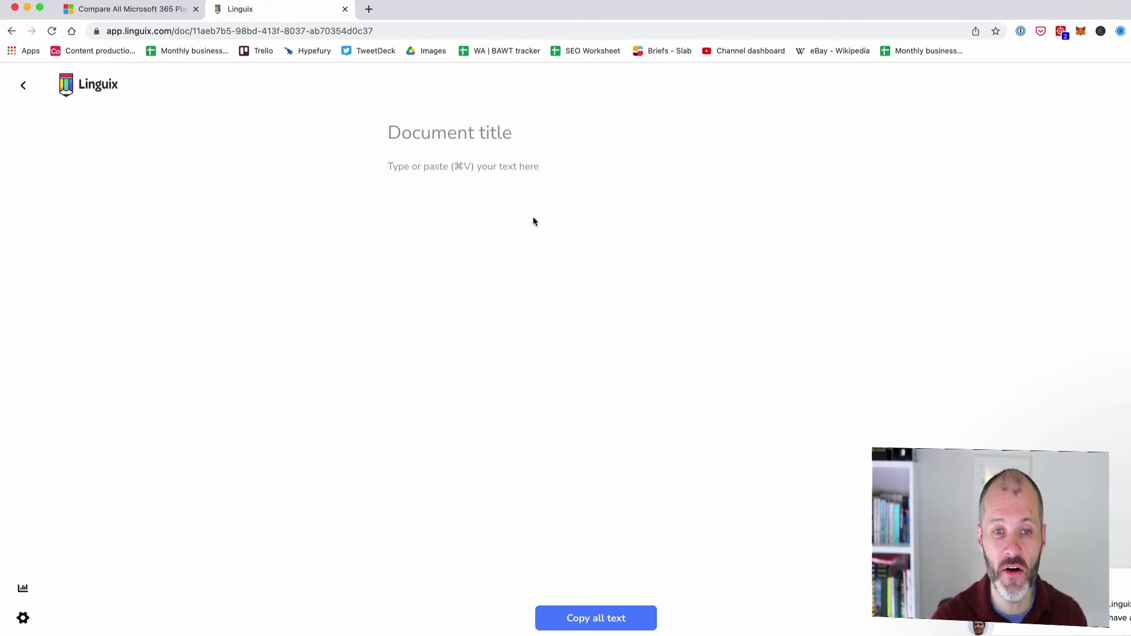
{"action": "type", "text": "But that said, that's how I'm currently used the AAVE health factor metric. I like to borrow no more than a third of my underlying collateral. I like to keep my health factor metric well above 1.5. I also like to have assets on hand that I can bridge across quickly and easily. You could borrowx a stable coin and then put sum of the stable coin in as a deposit. It's also worth bearing in mind yous get paid rewards for your loaners and for what you've deposited into AAVE."}
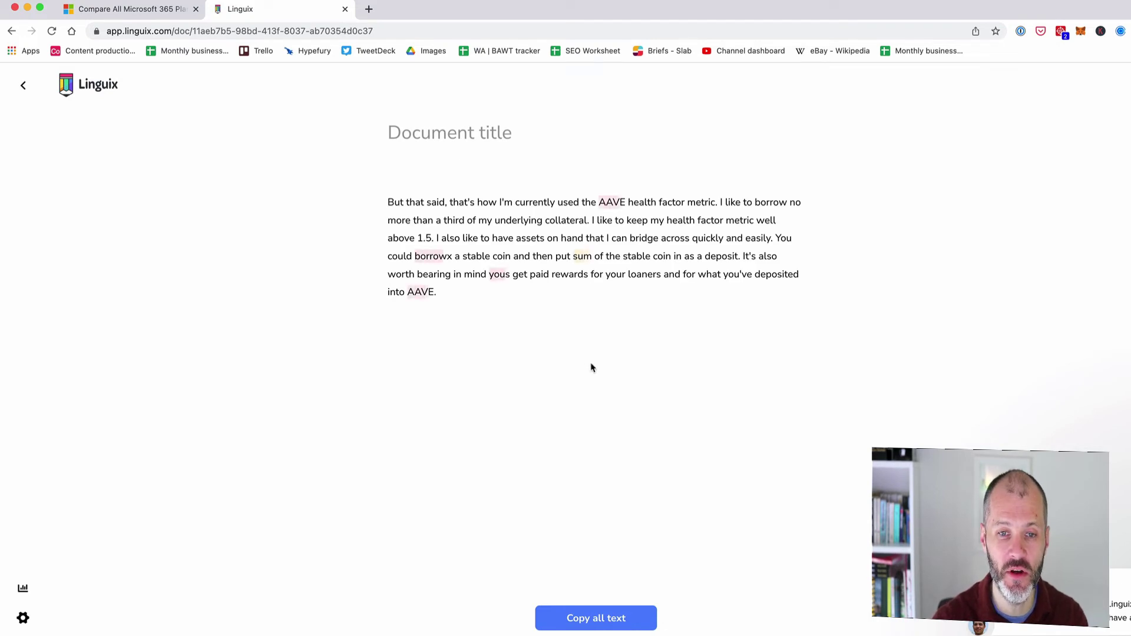
{"action": "left_click", "coordinate": [658, 165]}
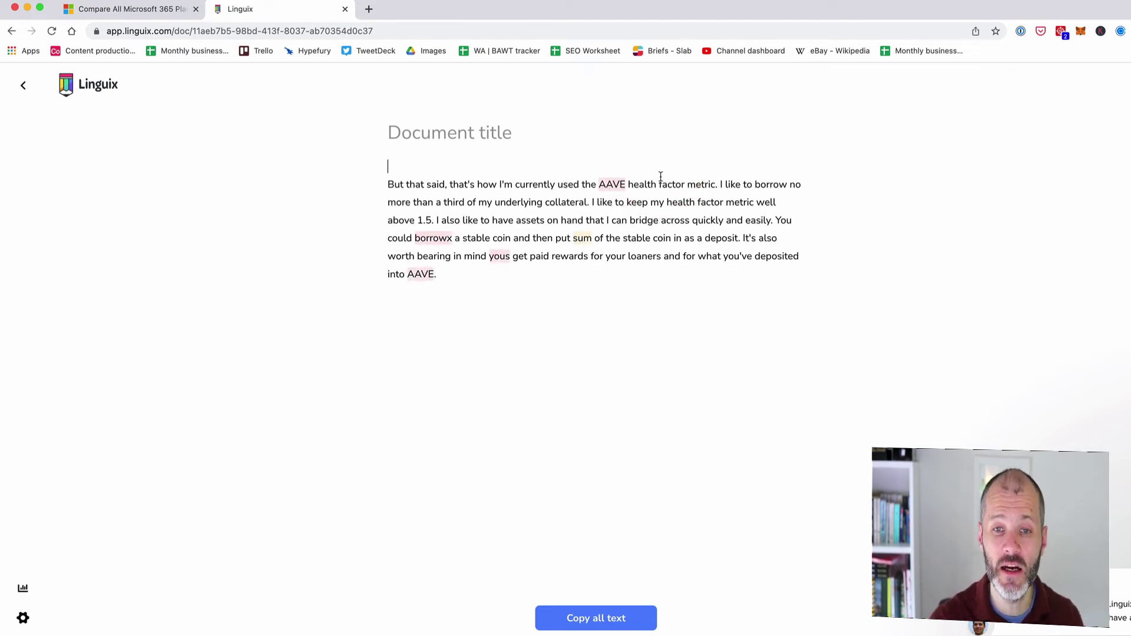
{"action": "left_click", "coordinate": [583, 236]}
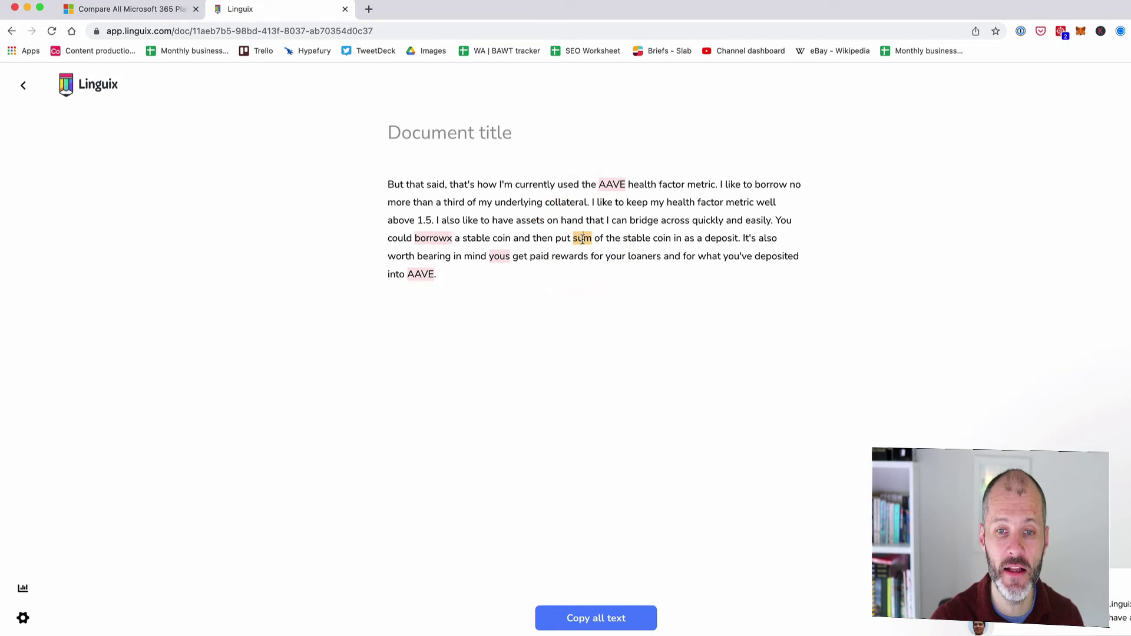
{"action": "left_click", "coordinate": [448, 238]}
{"action": "left_click", "coordinate": [448, 291]}
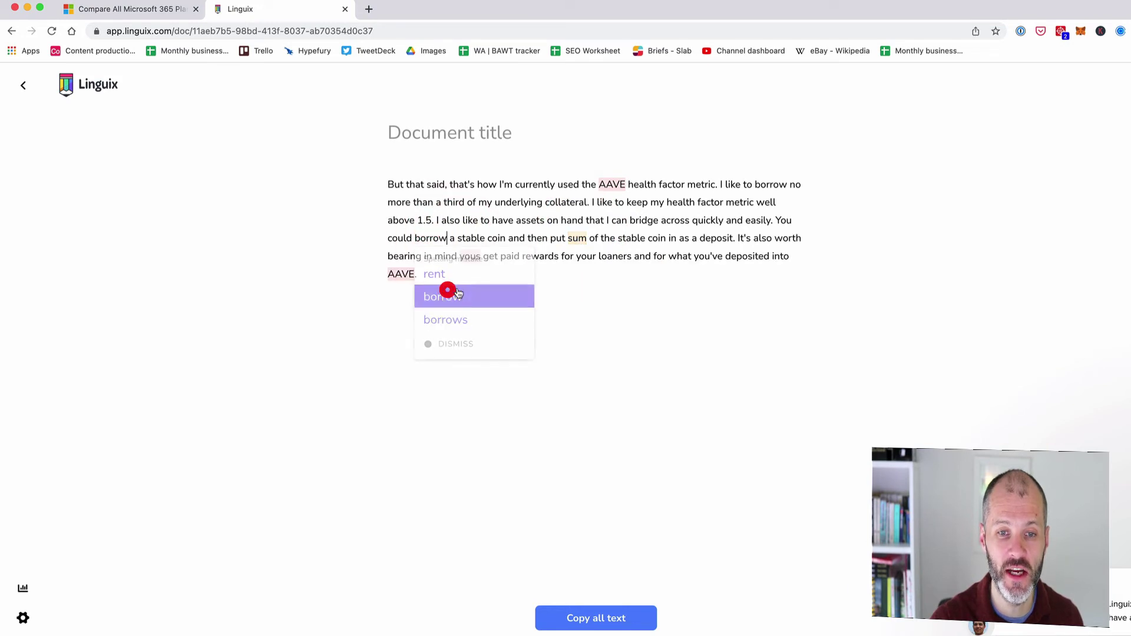
Step: Return to the documents list, visit the Templates page, then go back to the Linguix home page
{"action": "left_click", "coordinate": [23, 86]}
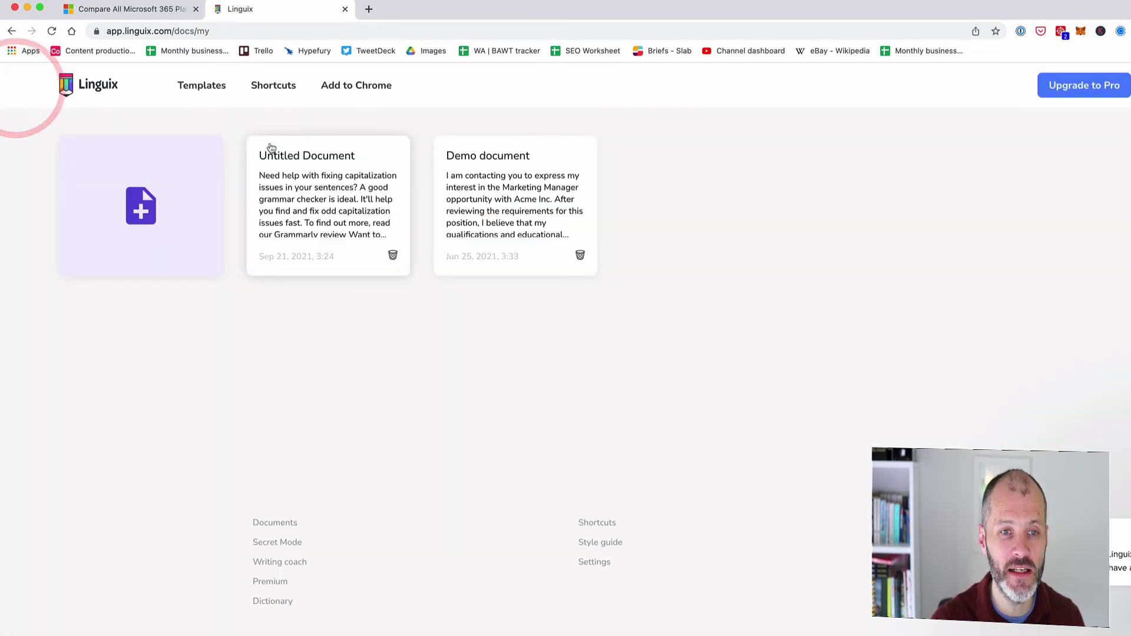
{"action": "left_click", "coordinate": [180, 82]}
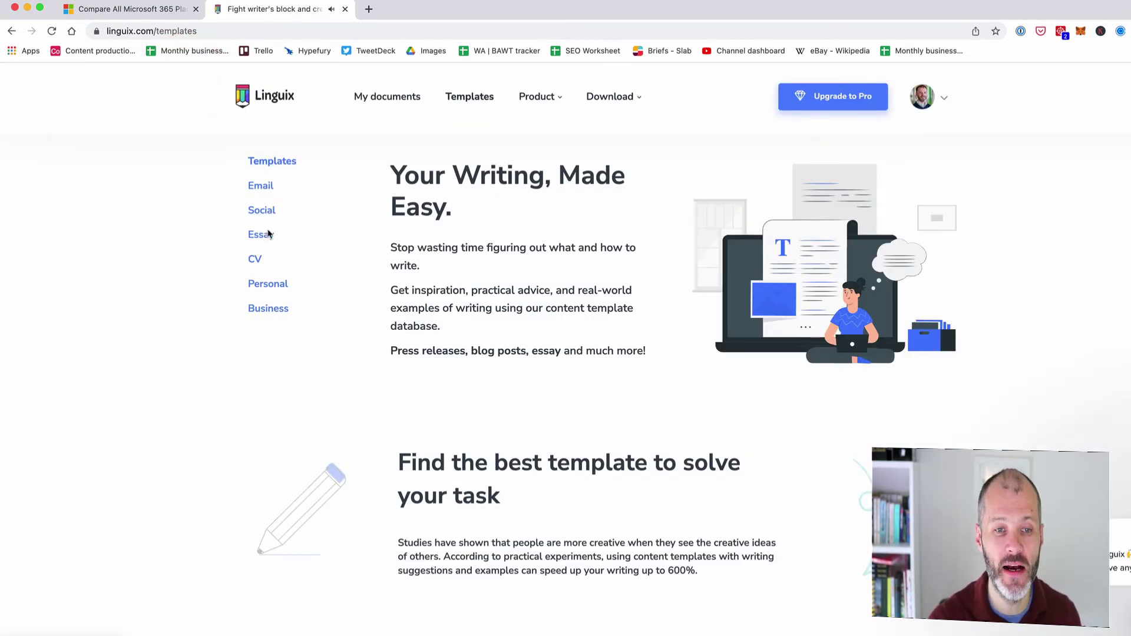
{"action": "left_click", "coordinate": [528, 212]}
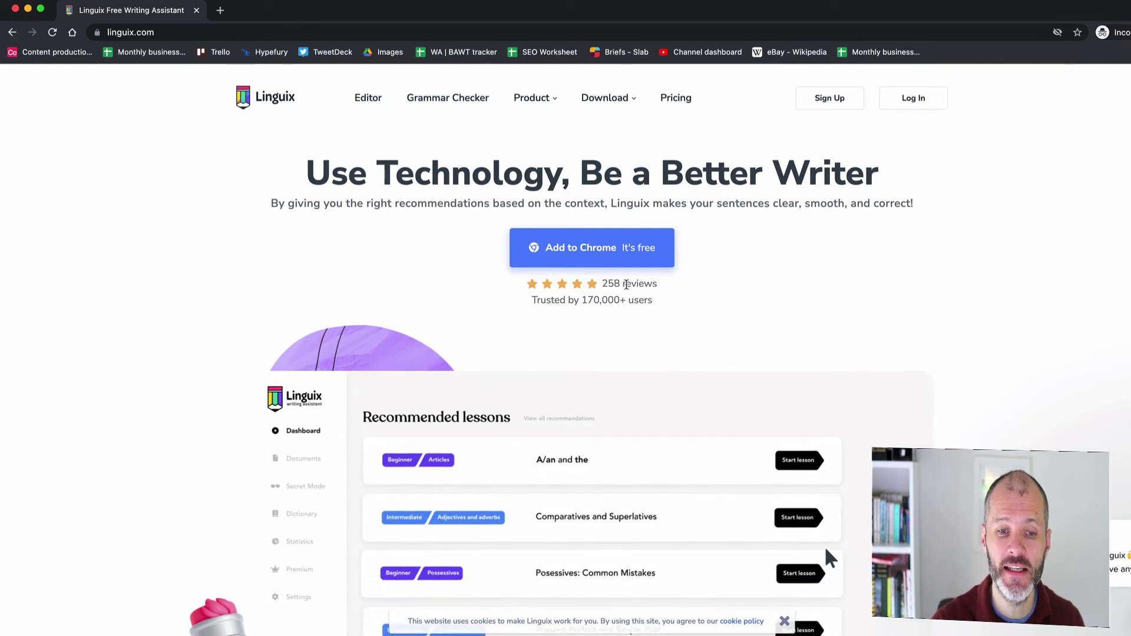
Step: Reopen Linguix Pricing, toggle to Monthly ($14.99 Premium) and scroll the Free/Premium/Team comparison table
{"action": "scroll", "coordinate": [628, 286], "scroll_direction": "down", "scroll_amount": 1}
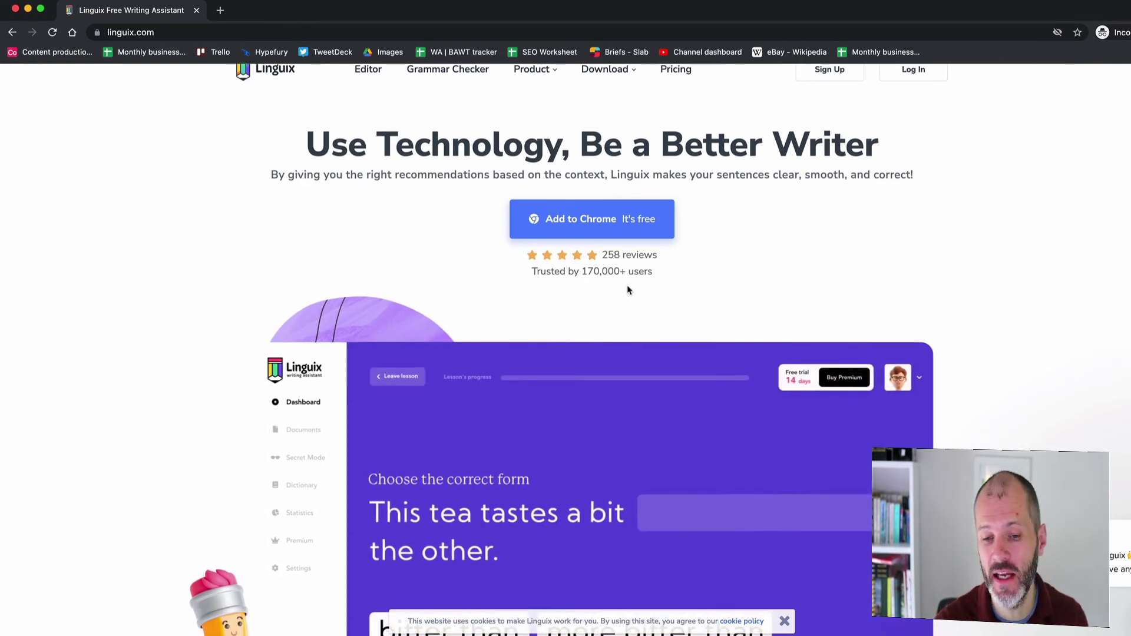
{"action": "scroll", "coordinate": [628, 288], "scroll_direction": "down", "scroll_amount": 4}
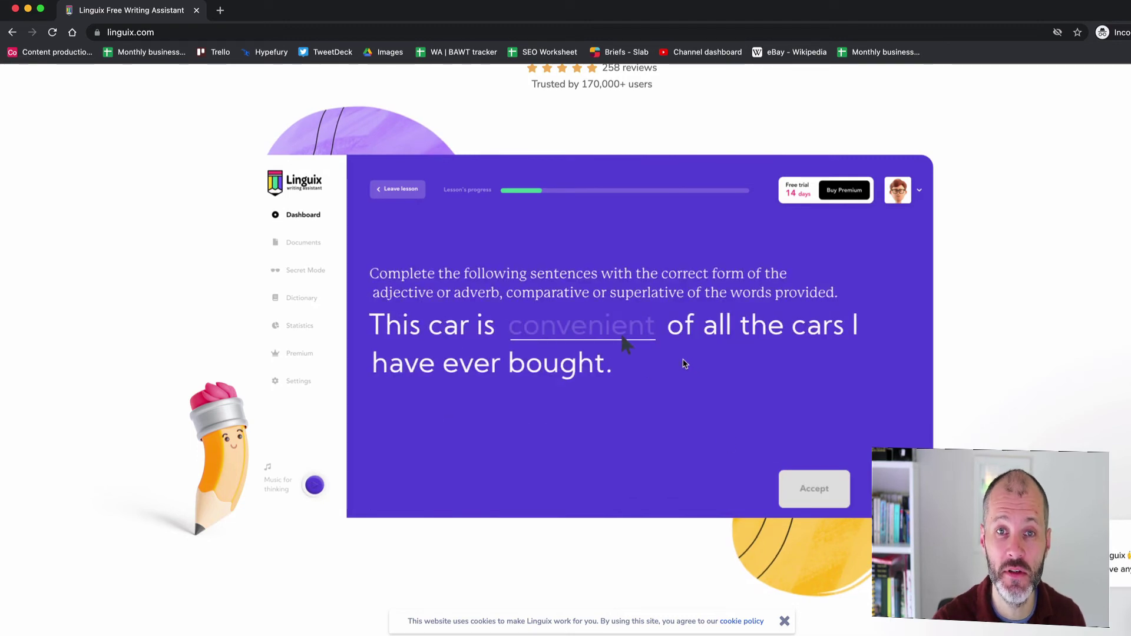
{"action": "scroll", "coordinate": [680, 359], "scroll_direction": "up", "scroll_amount": 4}
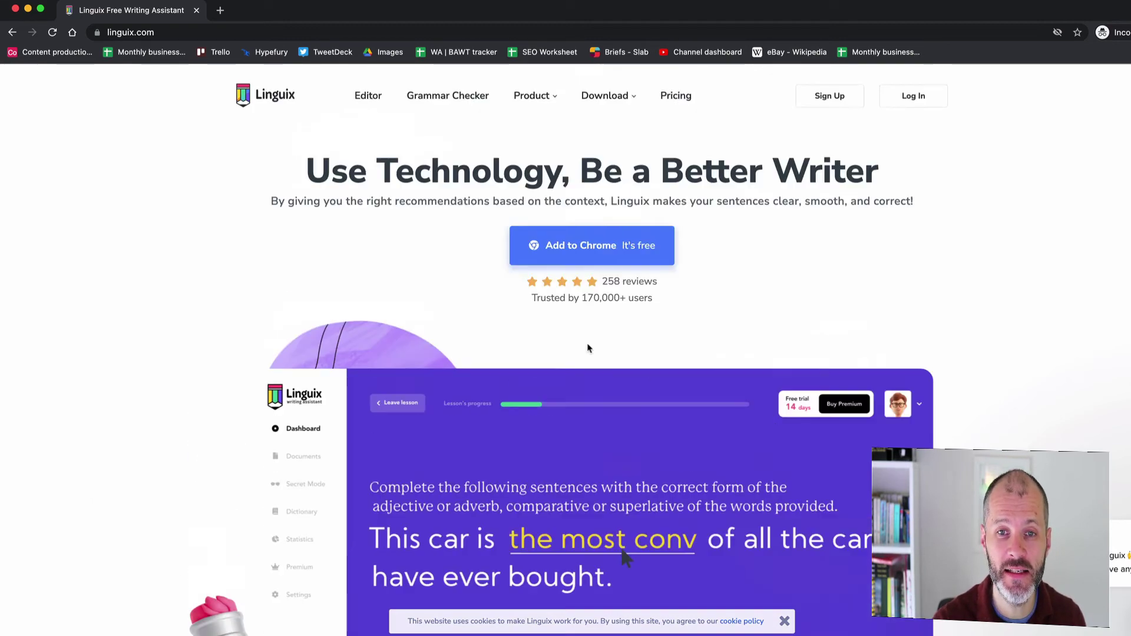
{"action": "left_click", "coordinate": [678, 98]}
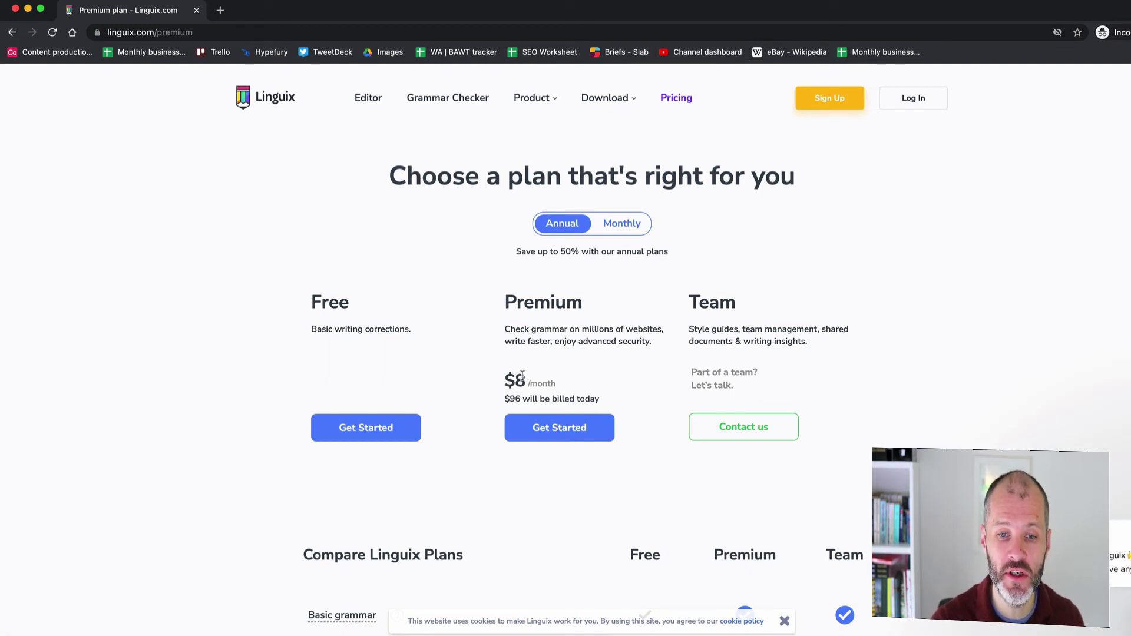
{"action": "left_click", "coordinate": [618, 224]}
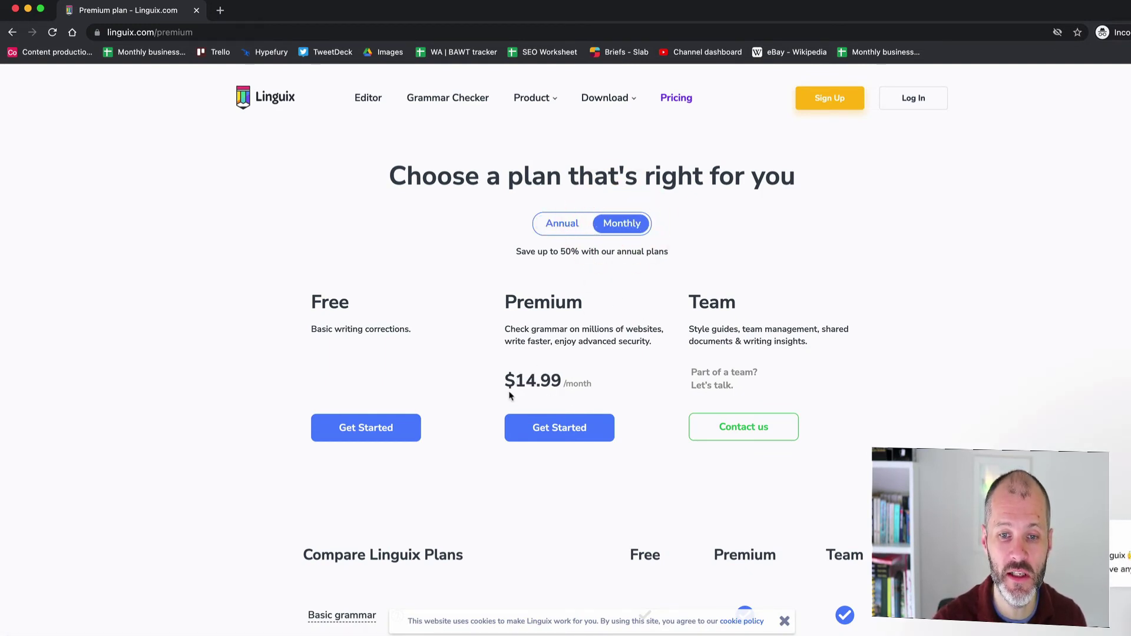
{"action": "scroll", "coordinate": [501, 371], "scroll_direction": "down", "scroll_amount": 4}
{"action": "scroll", "coordinate": [498, 366], "scroll_direction": "down", "scroll_amount": 2}
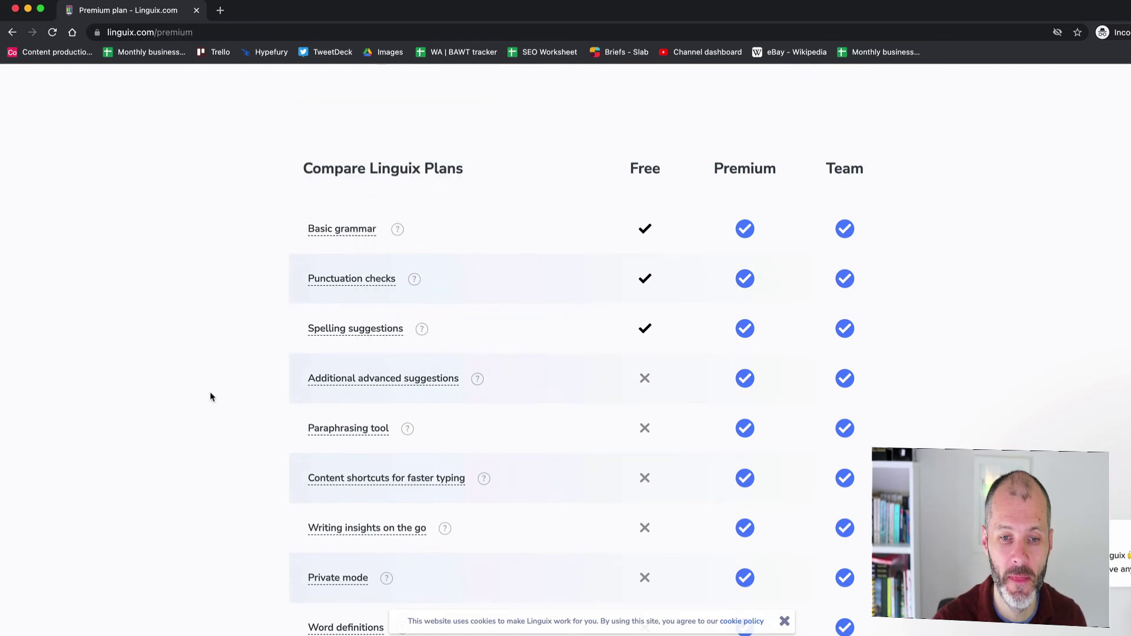
{"action": "scroll", "coordinate": [235, 398], "scroll_direction": "down", "scroll_amount": 2}
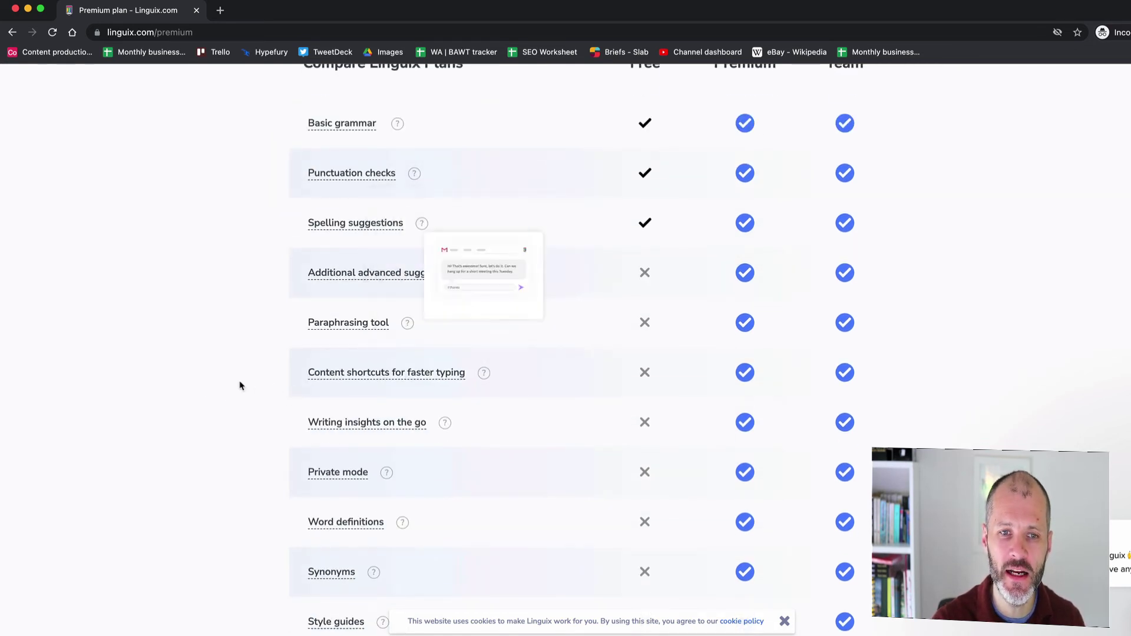
{"action": "scroll", "coordinate": [239, 380], "scroll_direction": "down", "scroll_amount": 2}
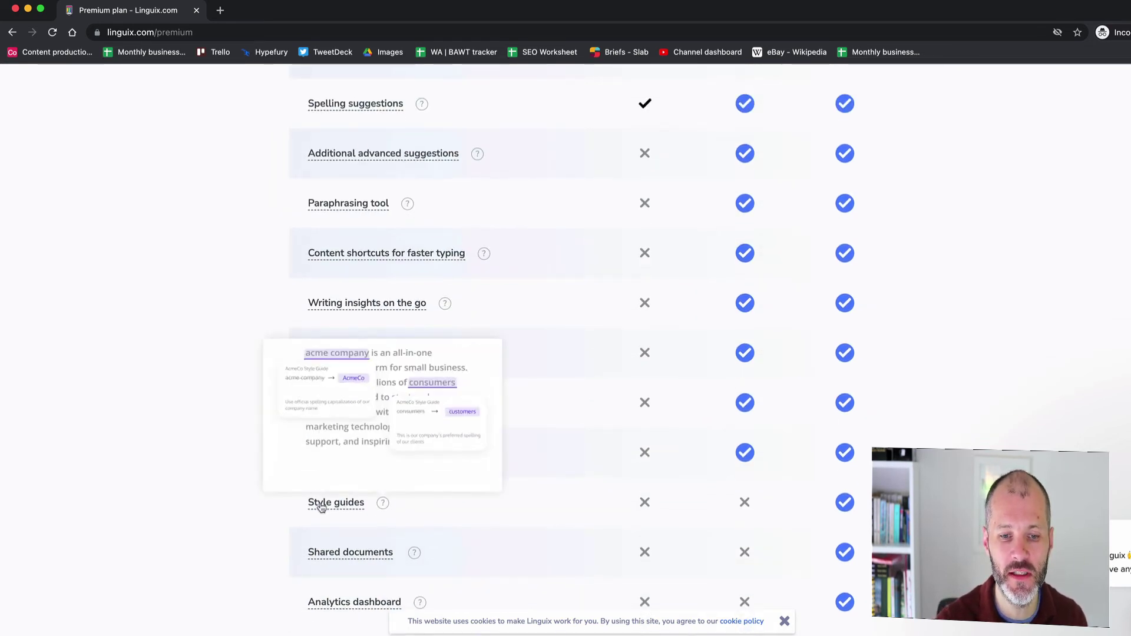
{"action": "scroll", "coordinate": [677, 430], "scroll_direction": "up", "scroll_amount": 6}
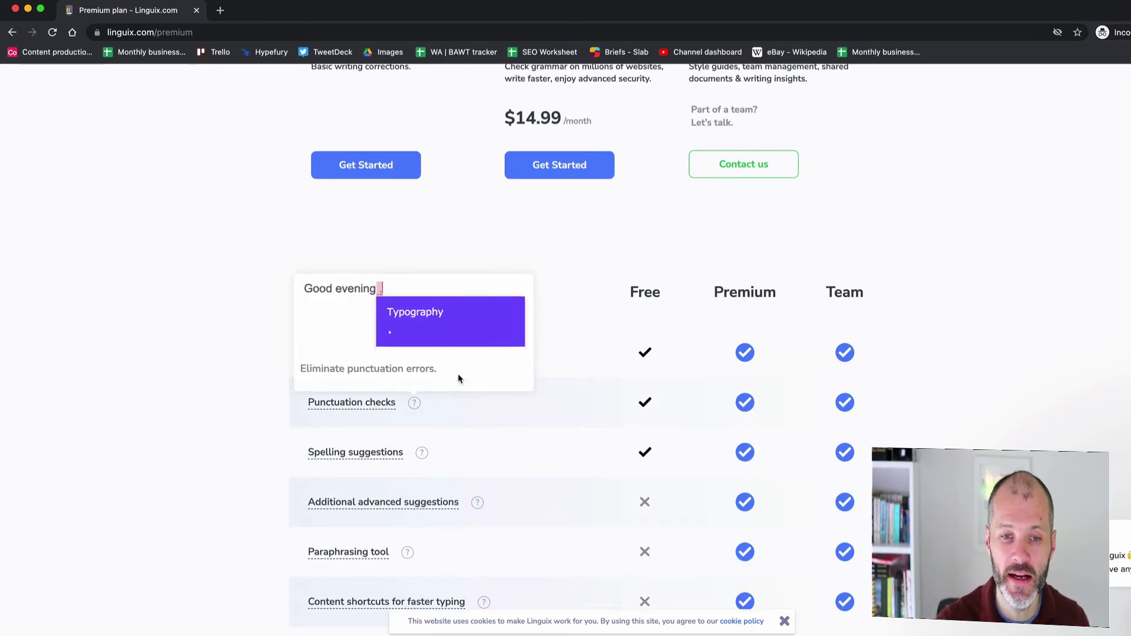
Step: In the Linguix Review article, highlight the writing coach, advanced checks and style guide features
{"action": "left_click", "coordinate": [198, 10]}
{"action": "left_click", "coordinate": [456, 11]}
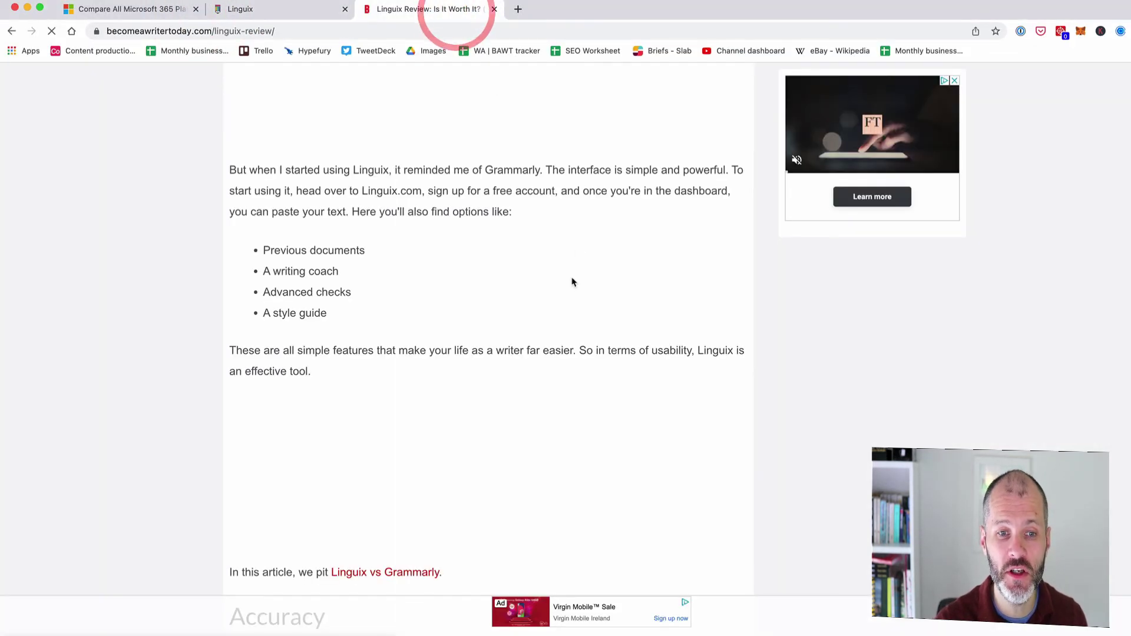
{"action": "scroll", "coordinate": [574, 281], "scroll_direction": "up", "scroll_amount": 4}
{"action": "scroll", "coordinate": [242, 380], "scroll_direction": "down", "scroll_amount": 2}
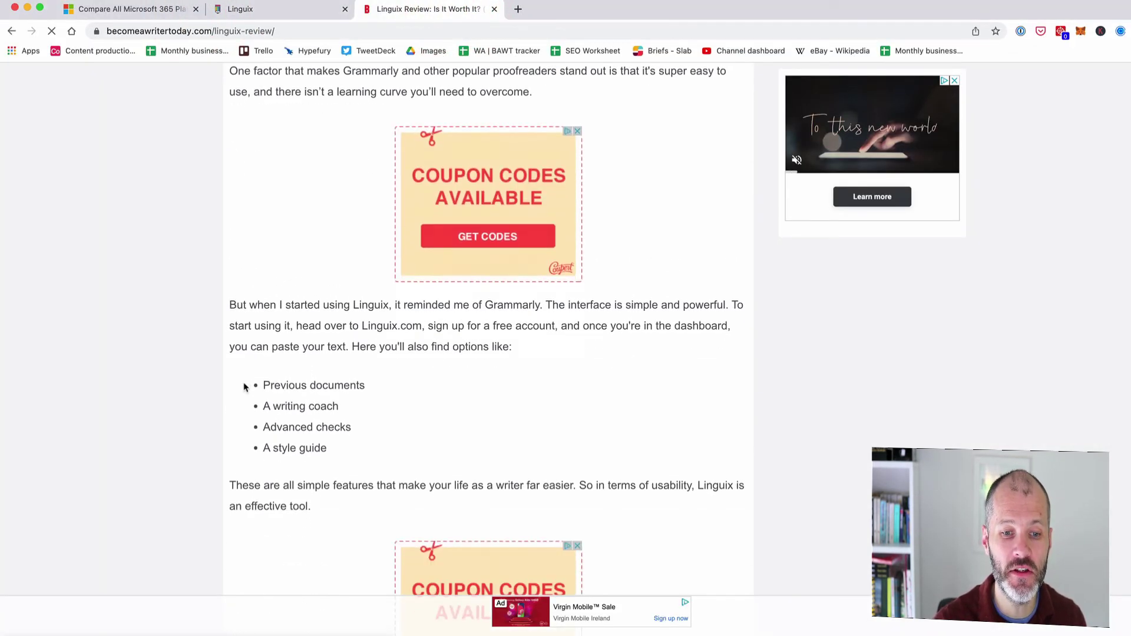
{"action": "left_click_drag", "start_coordinate": [258, 414], "coordinate": [373, 408]}
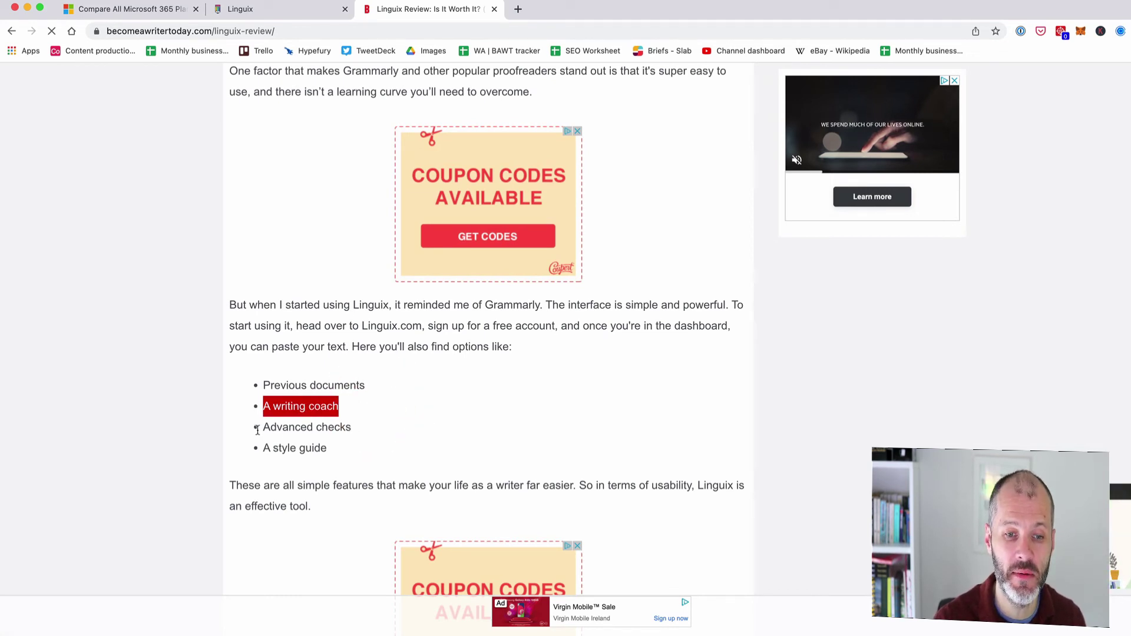
{"action": "left_click_drag", "start_coordinate": [258, 430], "coordinate": [373, 432]}
{"action": "left_click_drag", "start_coordinate": [258, 451], "coordinate": [354, 454]}
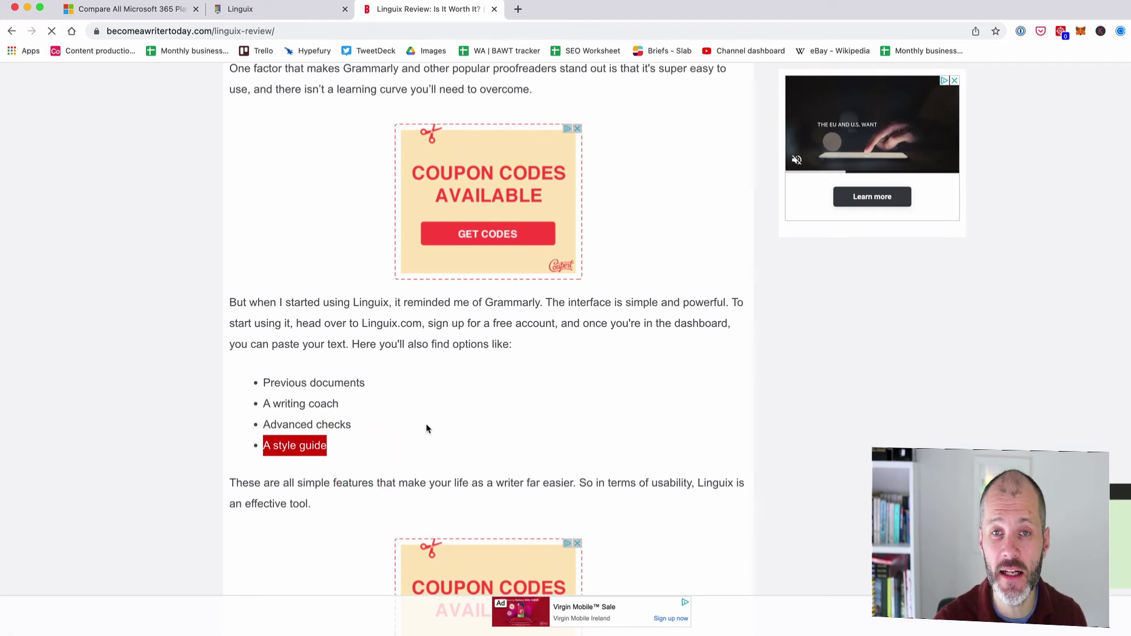
Step: Skim the rest of the review, then switch to the empty Linguix document
{"action": "scroll", "coordinate": [426, 428], "scroll_direction": "down", "scroll_amount": 15}
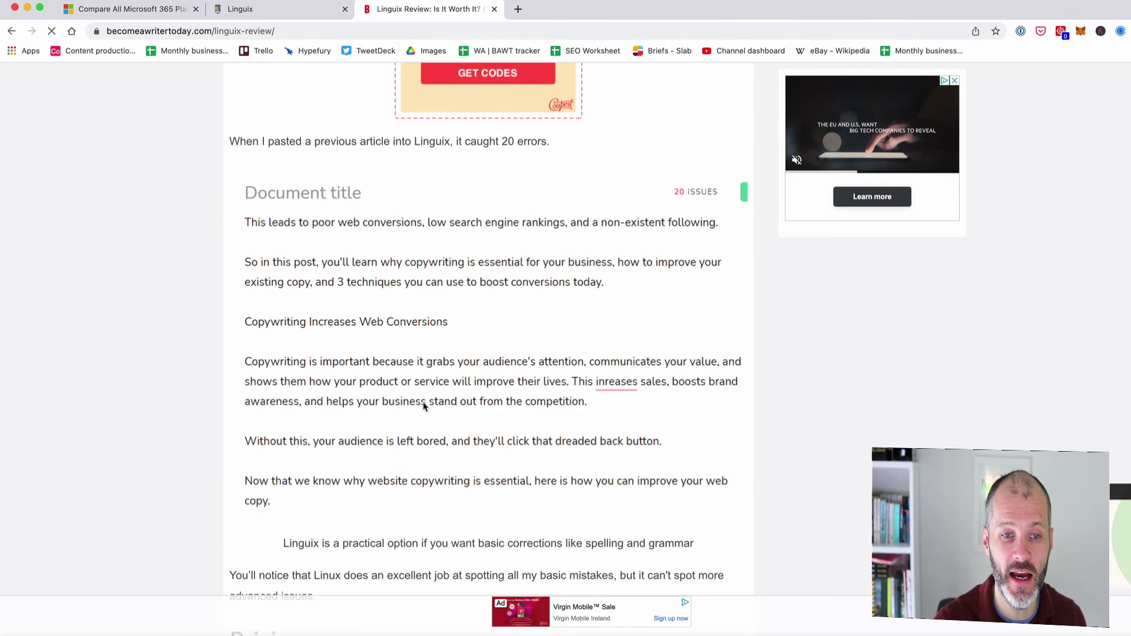
{"action": "scroll", "coordinate": [423, 405], "scroll_direction": "down", "scroll_amount": 10}
{"action": "scroll", "coordinate": [423, 406], "scroll_direction": "down", "scroll_amount": 8}
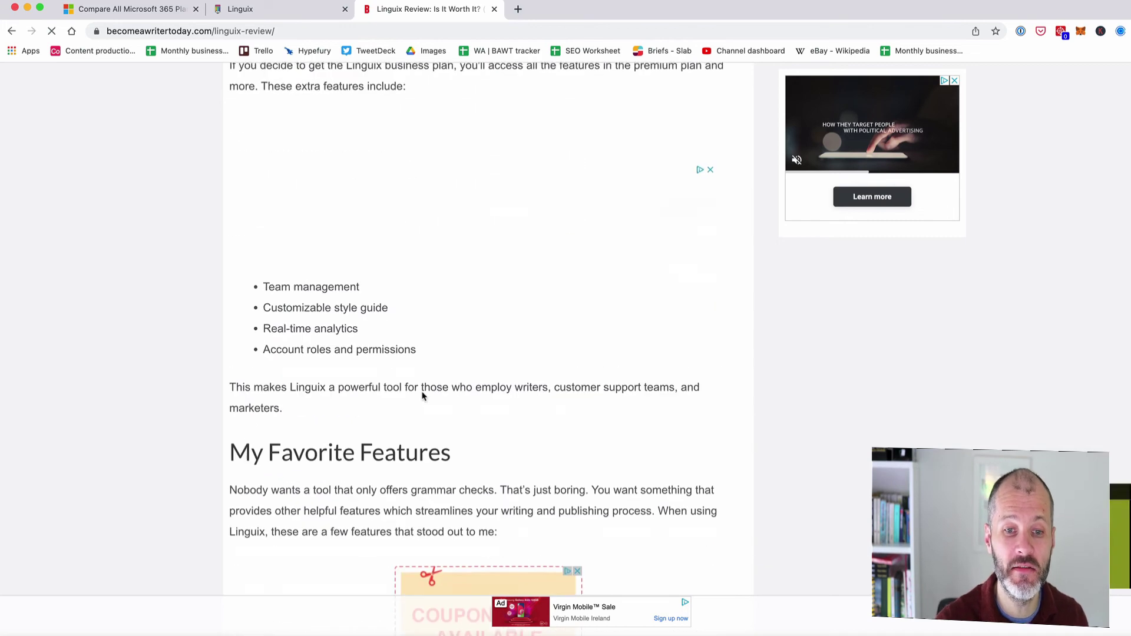
{"action": "scroll", "coordinate": [429, 400], "scroll_direction": "down", "scroll_amount": 5}
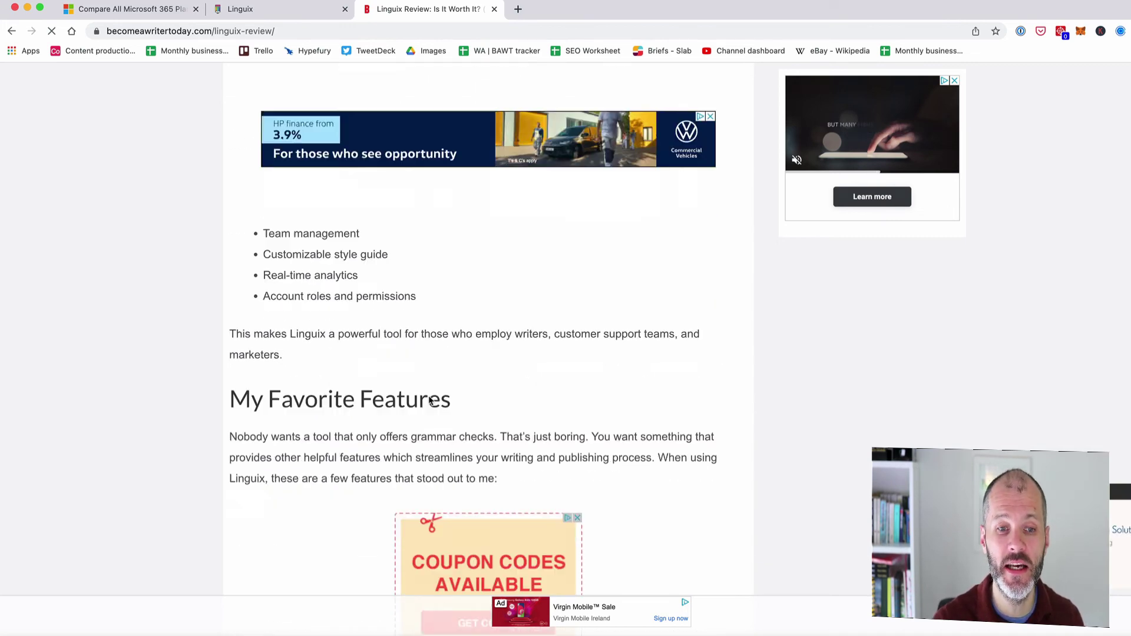
{"action": "scroll", "coordinate": [428, 399], "scroll_direction": "down", "scroll_amount": 8}
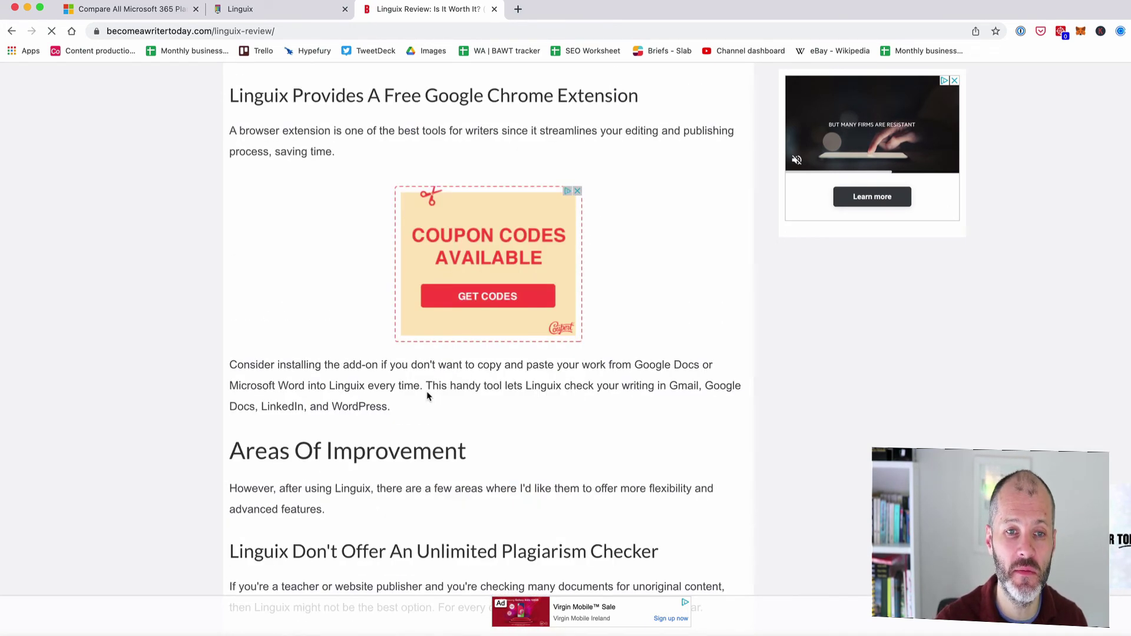
{"action": "left_click", "coordinate": [281, 10]}
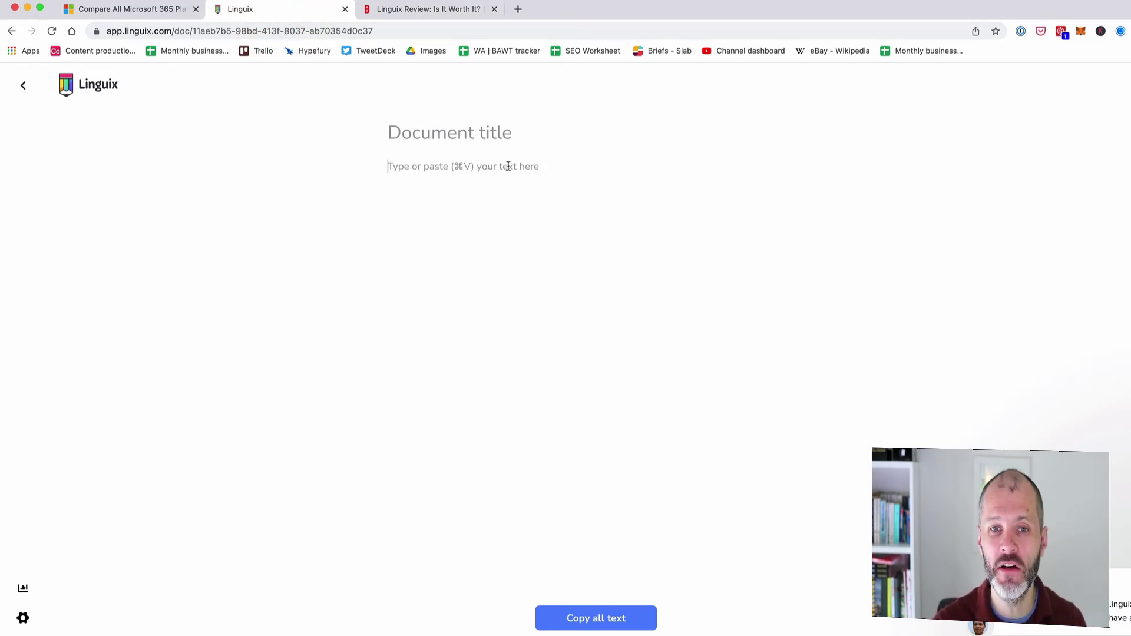
Step: Paste the sample paragraph into Linguix and accept the fix changing borrowx to borrow
{"action": "left_click", "coordinate": [538, 184]}
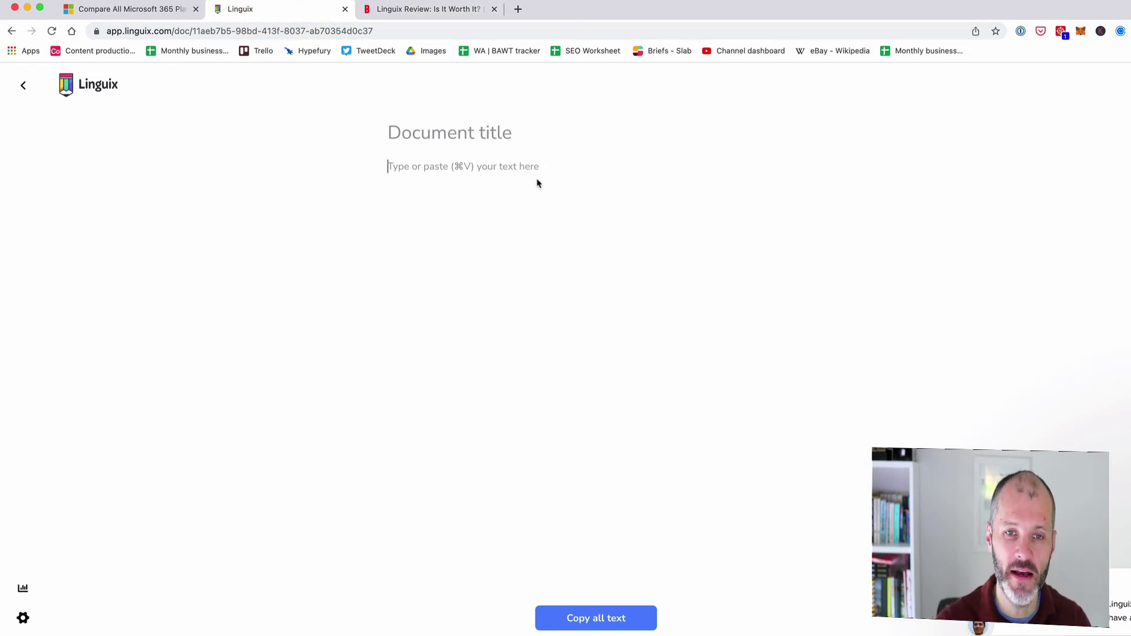
{"action": "type", "text": "But that said, that's how I'm currently used the AAVE health factor metric. I like to borrow no more than a third of my underlying collateral. I like to keep my health factor metric well above 1.5. I also like to have assets on hand that I can bridge across quickly and easily. You could borrowx a stable coin and then put sum of the stable coin in as a deposit. It's also worth bearing in mind yous get paid rewards for your loaners and for what you've deposited into AAVE."}
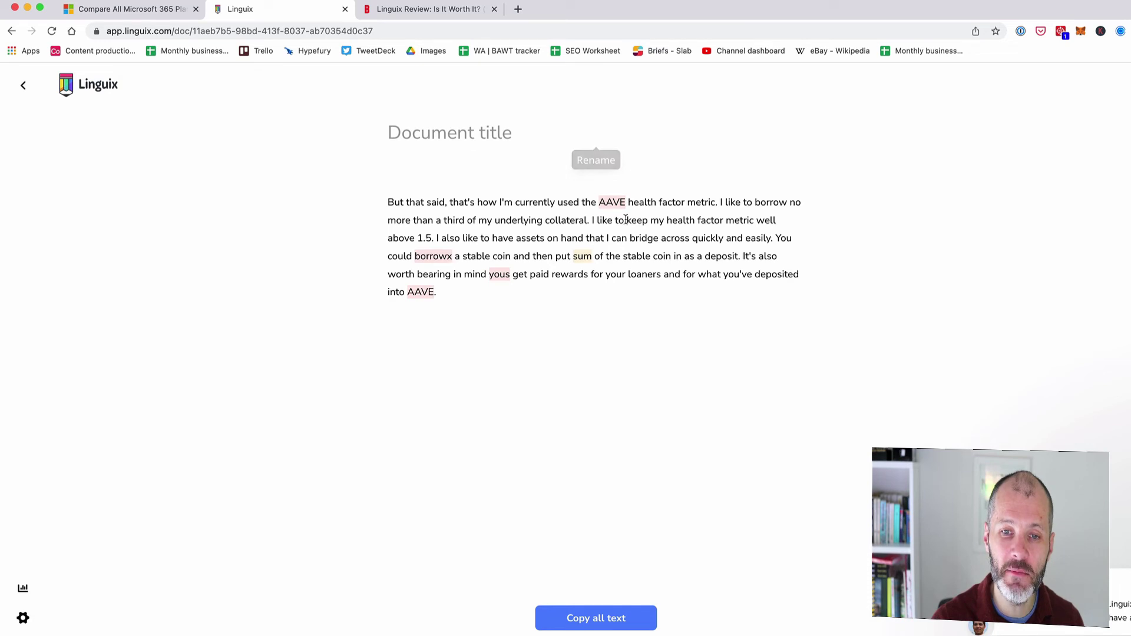
{"action": "left_click", "coordinate": [585, 257]}
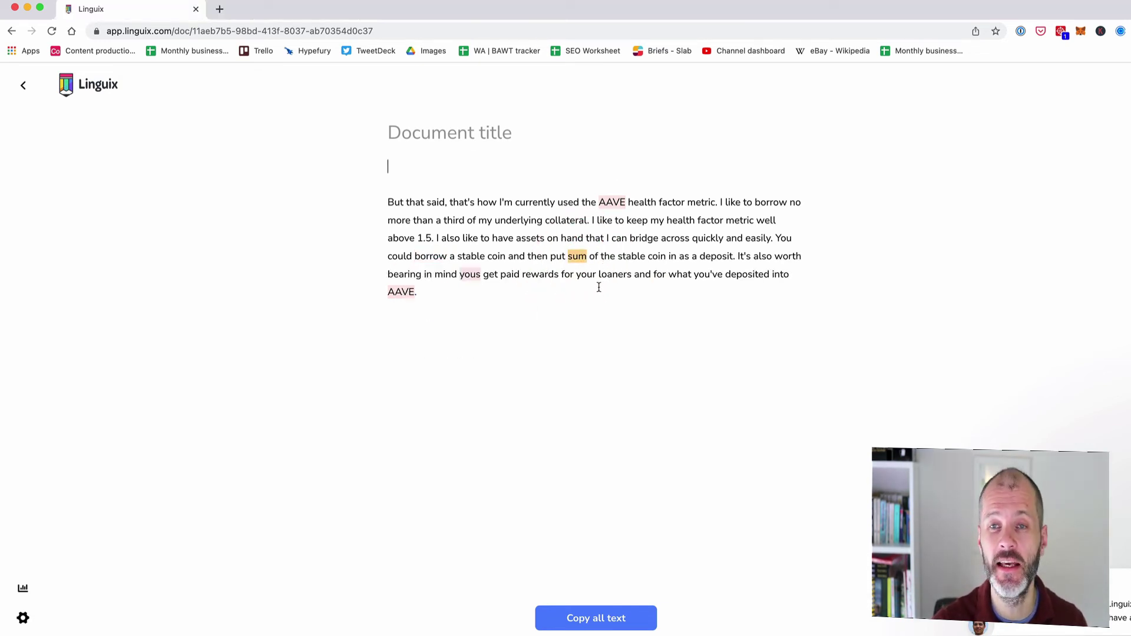
Step: Review the flags on sum and yous, and dismiss the IOUs suggestion
{"action": "left_click", "coordinate": [578, 255]}
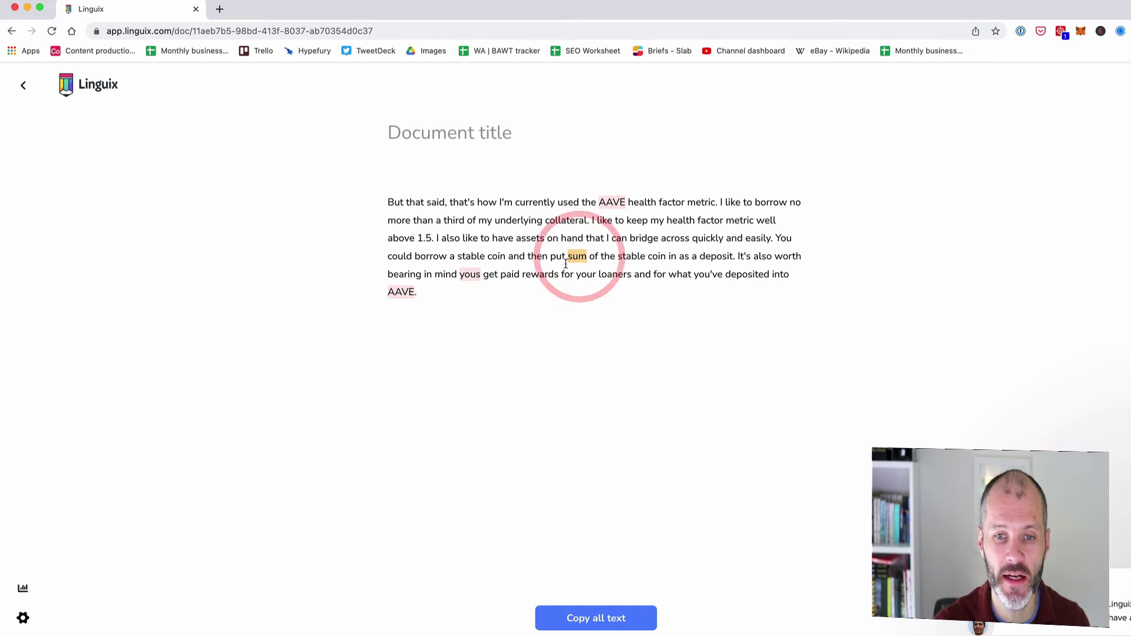
{"action": "left_click", "coordinate": [575, 254]}
{"action": "left_click", "coordinate": [576, 254]}
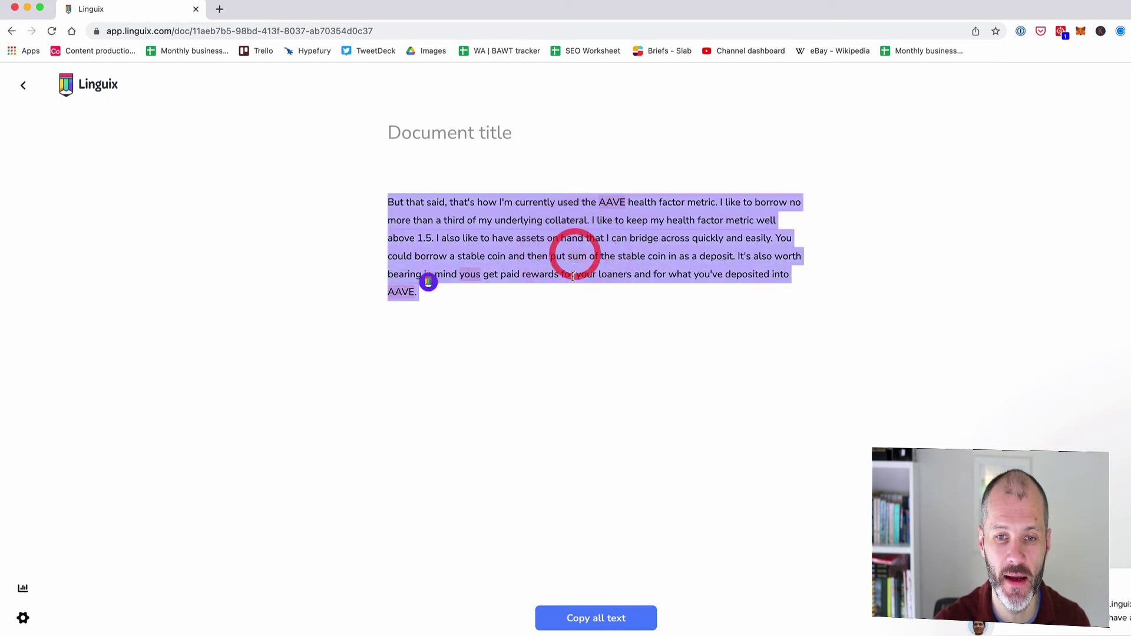
{"action": "left_click", "coordinate": [574, 262]}
{"action": "left_click", "coordinate": [478, 274]}
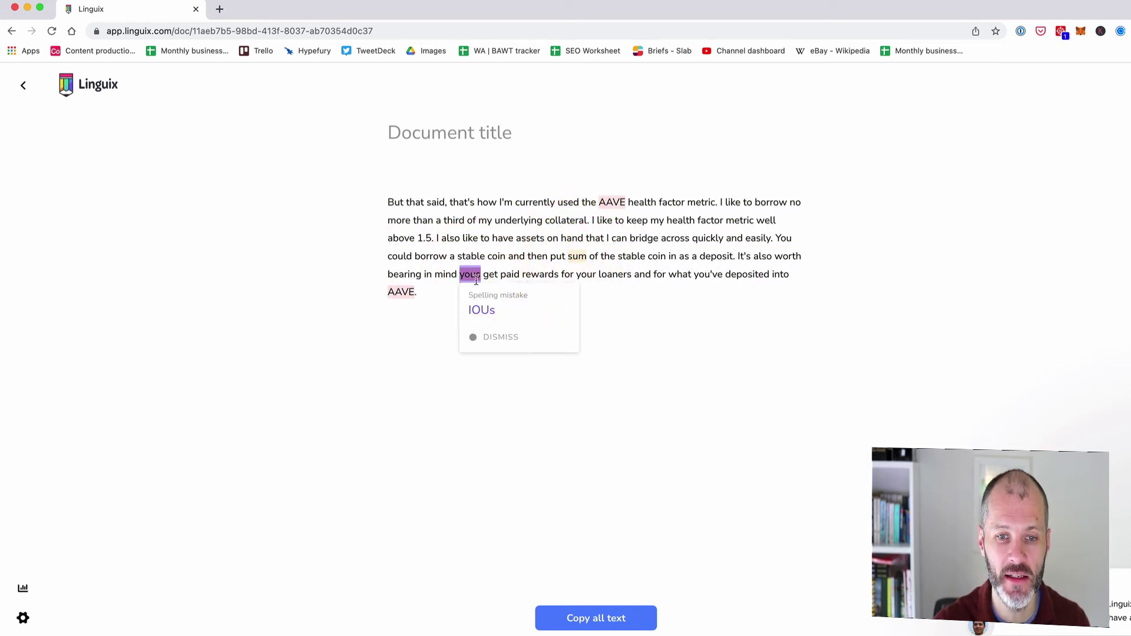
{"action": "left_click", "coordinate": [568, 256]}
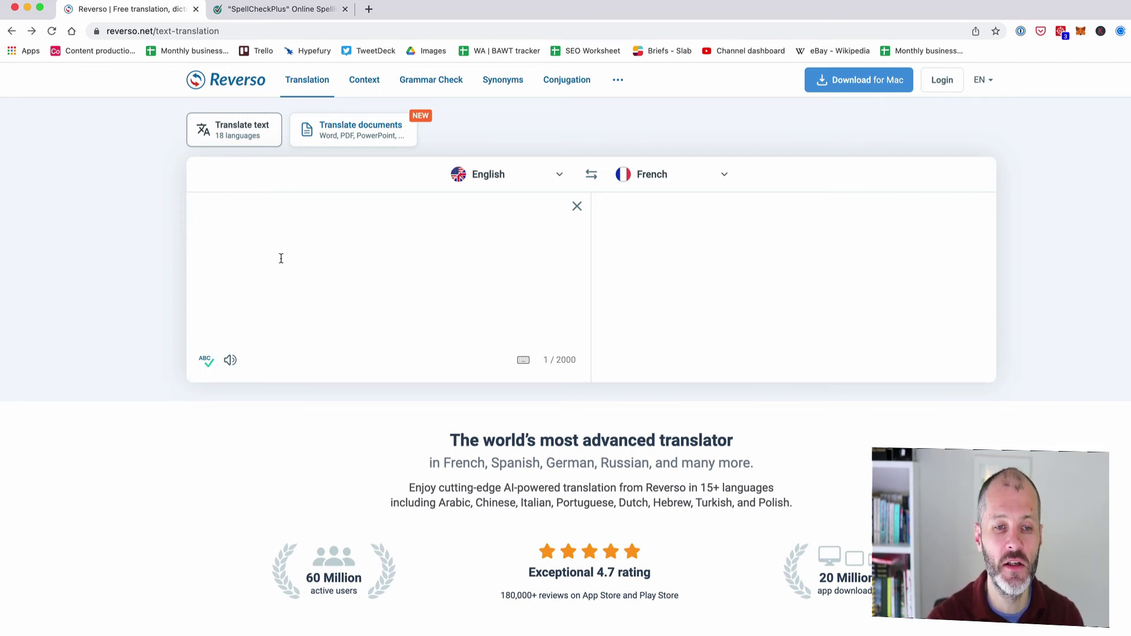
Step: Paste the paragraph into Reverso's translator, keeping French as the target language
{"action": "type", "text": "But that said, that's how I'm currently used the AAVE health factor metric. I like to borrow no more than a third of my underlying collateral. I like to keep my health factor metric well above 1.5. I also like to have assets on hand that I can bridge across quickly and easily. You could borrowx a stable coin and then put sum of the stable coin in as a deposit. It's also worth bearing in mind yous get paid rewards for your loaners and for what you've deposited into AAVE."}
{"action": "left_click", "coordinate": [393, 227]}
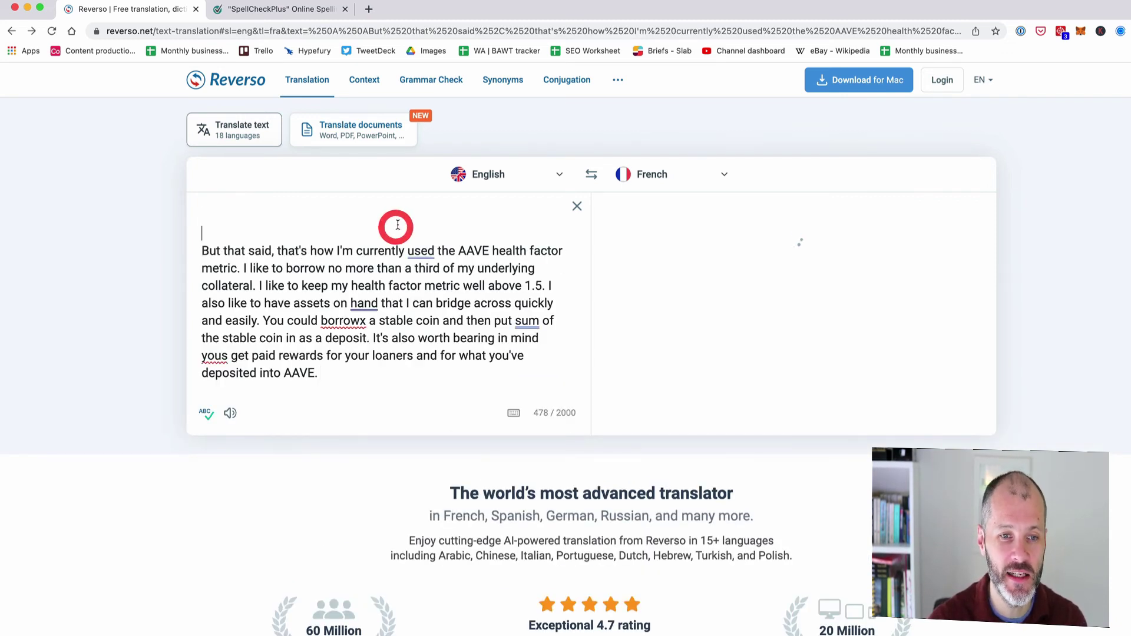
{"action": "left_click", "coordinate": [715, 175]}
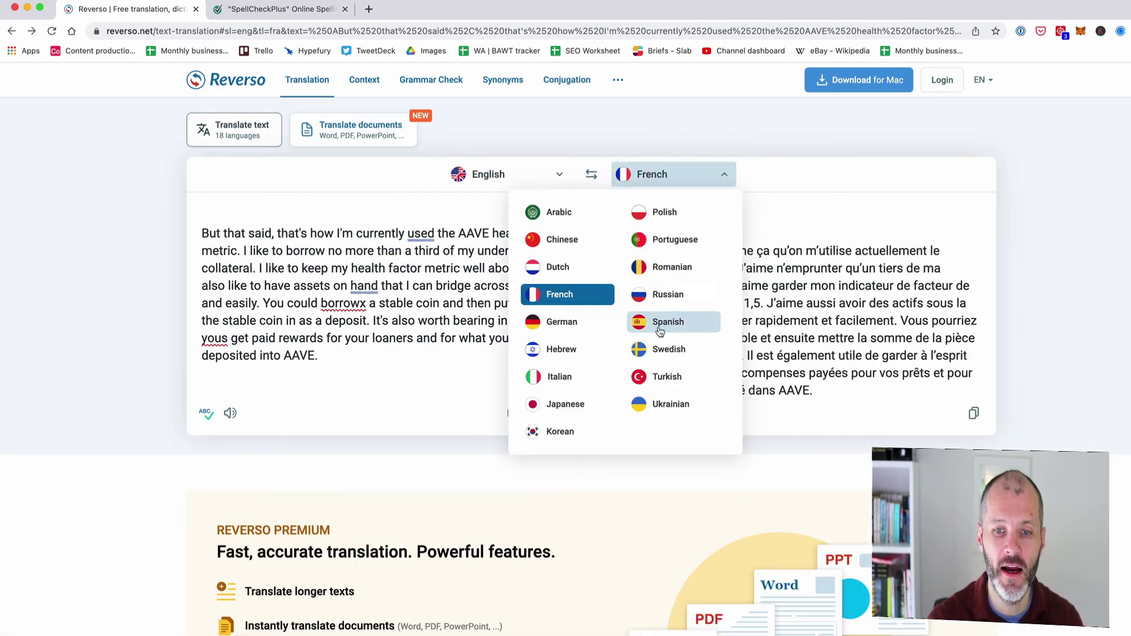
{"action": "left_click", "coordinate": [843, 268]}
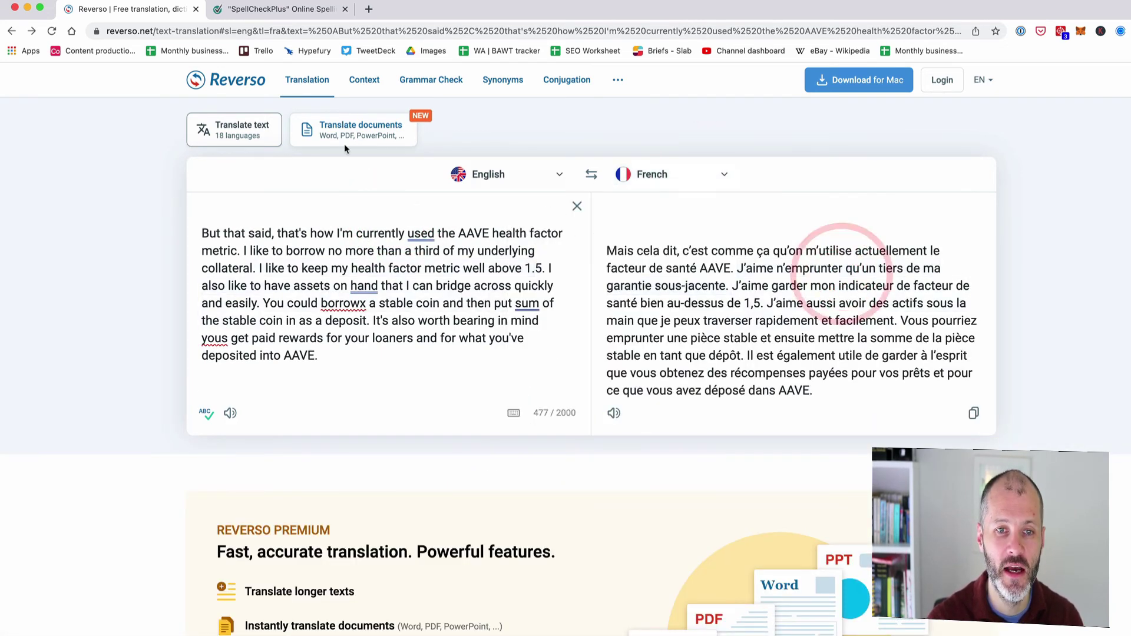
Step: Check the paragraph in Reverso's grammar checker and inspect the "the sum" correction
{"action": "left_click", "coordinate": [442, 81]}
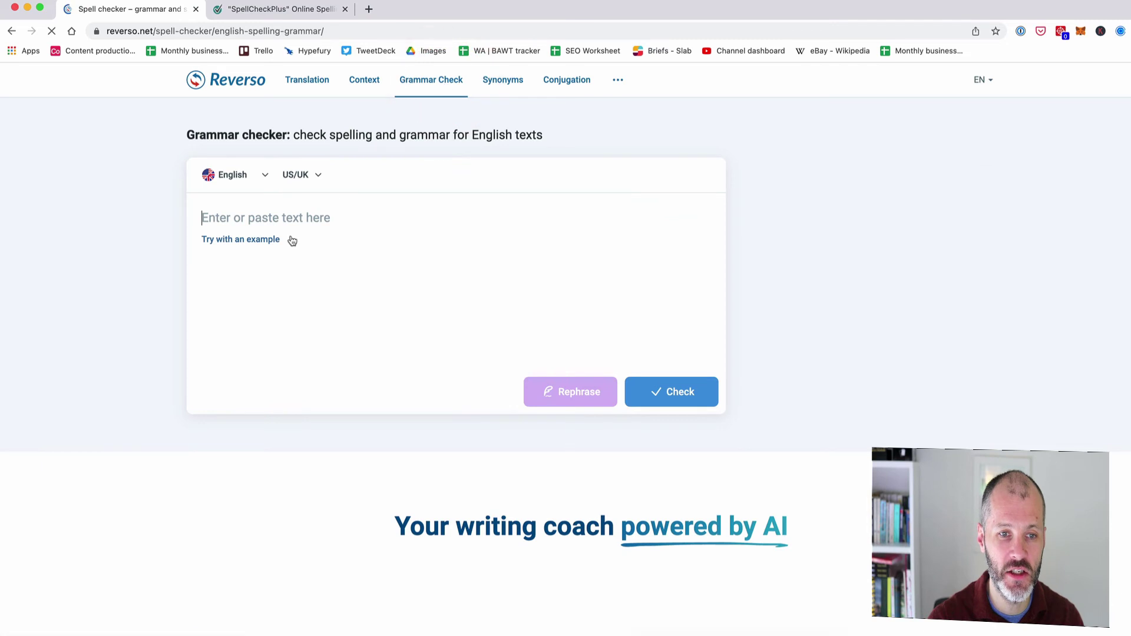
{"action": "left_click", "coordinate": [266, 215]}
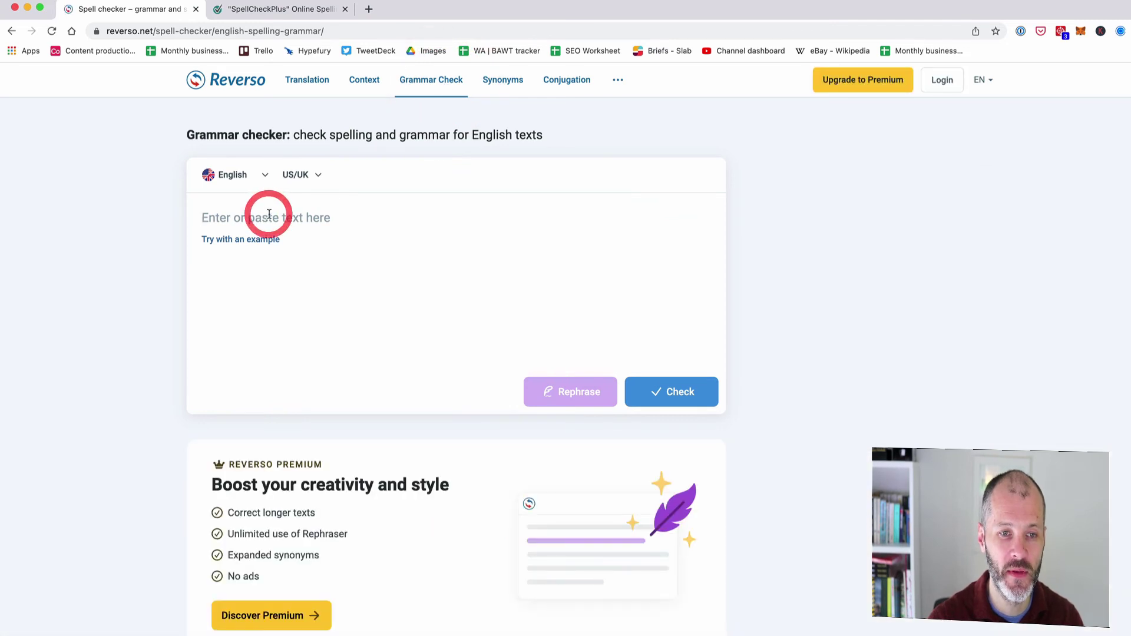
{"action": "type", "text": "But that said, that's how I'm currently used the AAVE health factor metric. I like to borrow no more than a third of my underlying collateral. I like to keep my health factor metric well above 1.5. I also like to have assets on hand that I can bridge across quickly and easily. You could borrowx a stable coin and then put sum of the stable coin in as a deposit. It's also worth bearing in mind yous get paid rewards for your loaners and for what you've deposited into AAVE."}
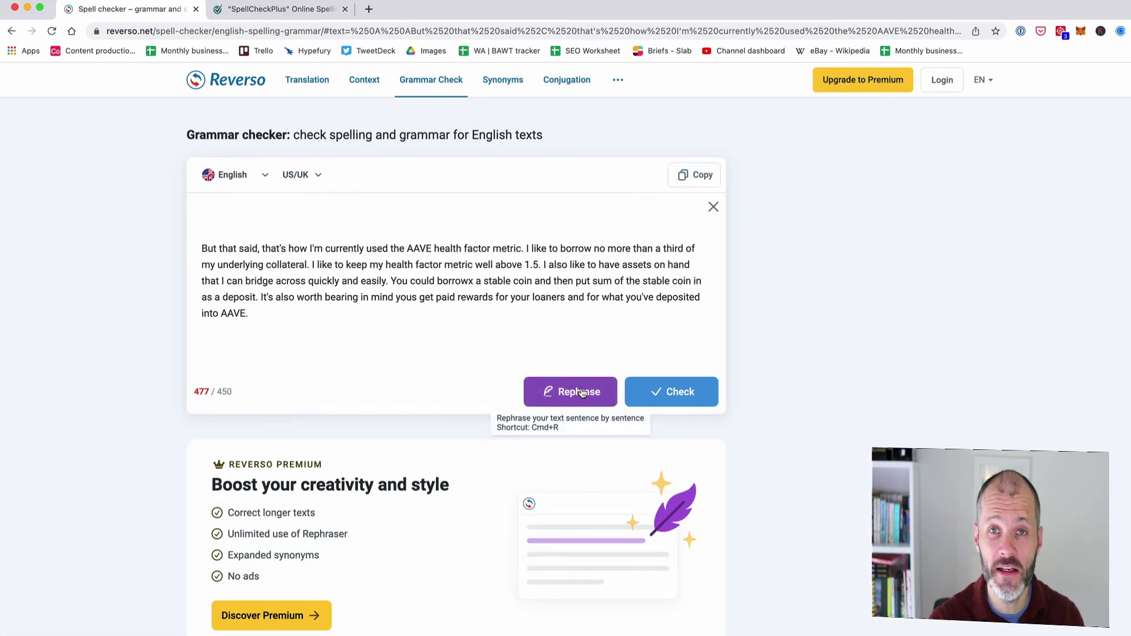
{"action": "left_click", "coordinate": [651, 401]}
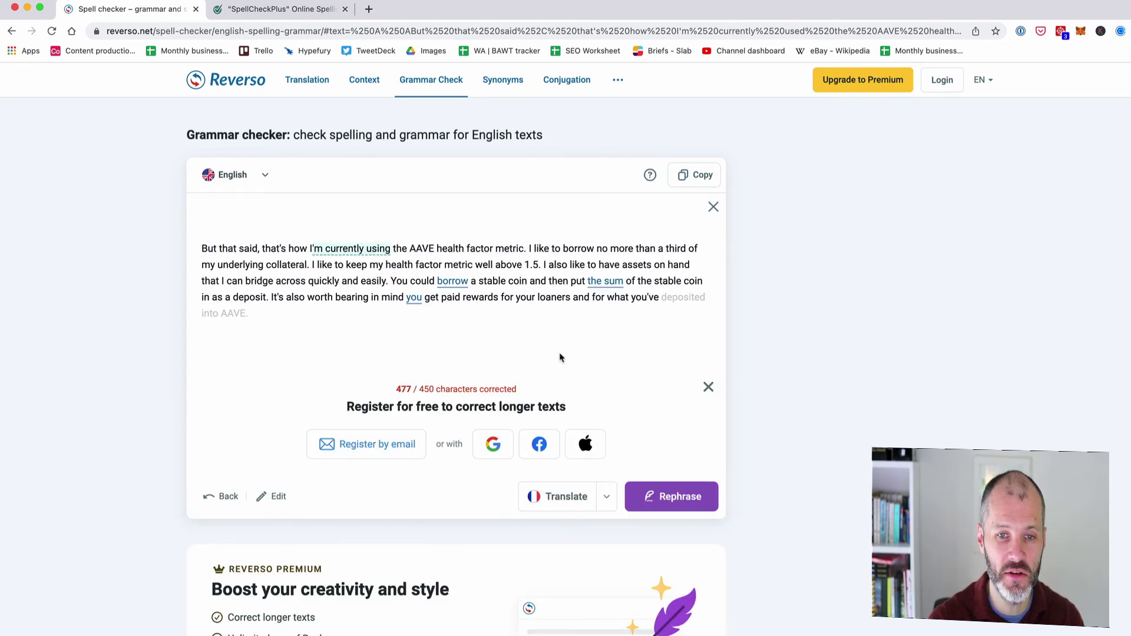
{"action": "left_click", "coordinate": [601, 287]}
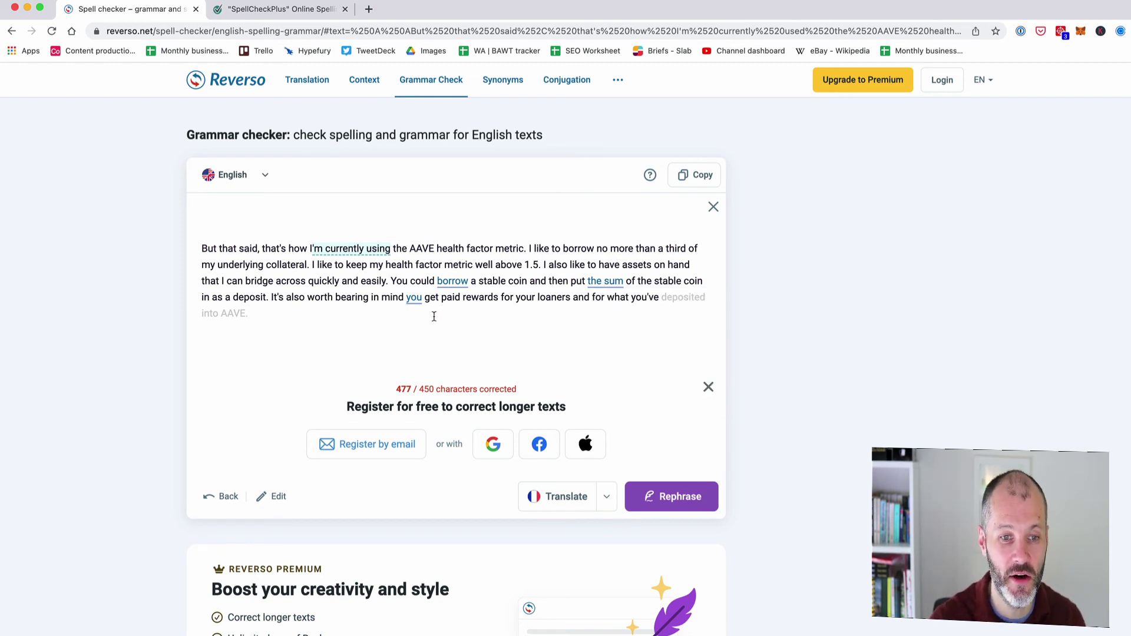
Step: Paste the sample paragraph into SpellCheckPlus and run Check Text
{"action": "left_click", "coordinate": [306, 11]}
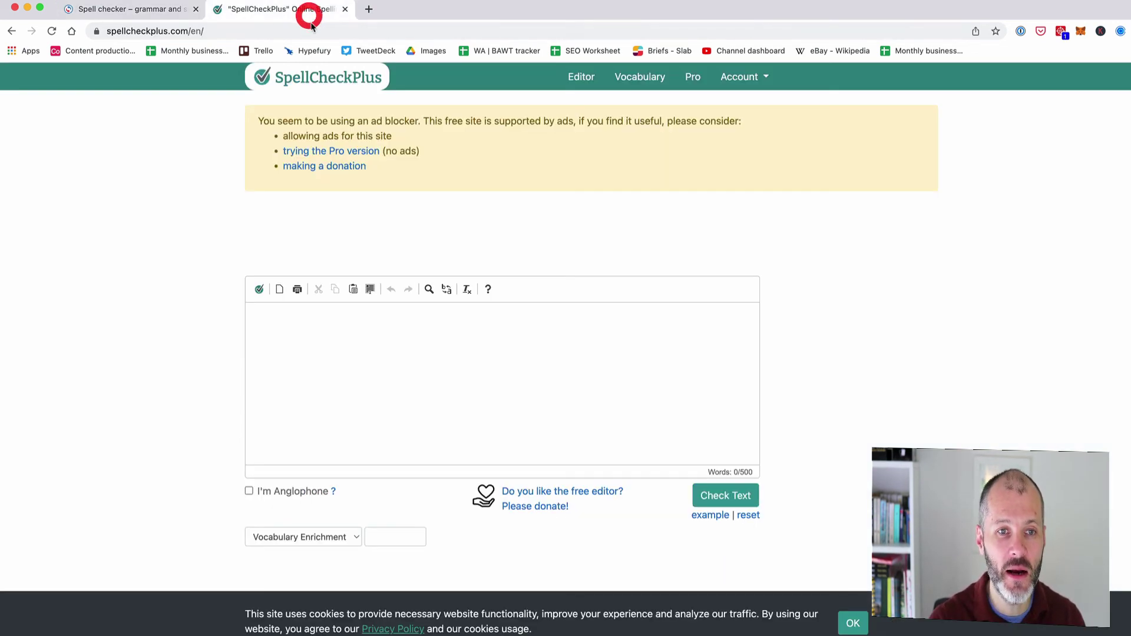
{"action": "left_click", "coordinate": [415, 334]}
{"action": "type", "text": "But that said, that's how I'm currently used the AAVE health factor metric. I like to borrow no more than a third of my underlying collateral. I like to keep my health factor metric well above 1.5. I also like to have assets on hand that I can bridge across quickly and easily. You could borrowx a stable coin and then put sum of the stable coin in as a deposit. It's also worth bearing in mind yous get paid rewards for your loaners and for what you've deposited into AAVE."}
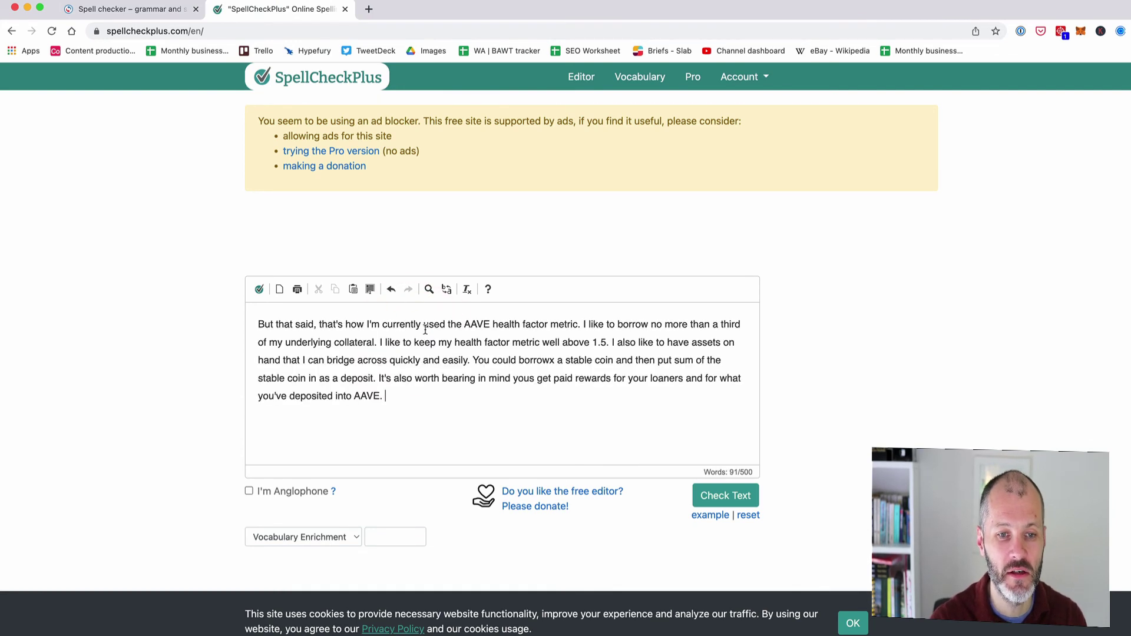
{"action": "left_click", "coordinate": [728, 499]}
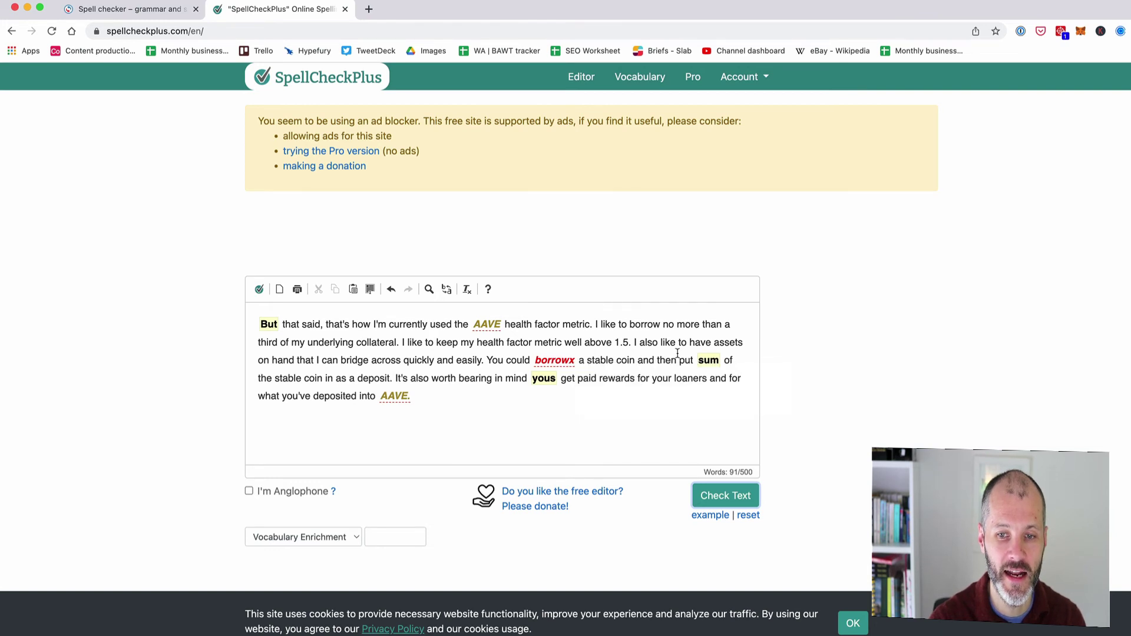
Step: Select the flagged word sum, replace yous with you, and return to Reverso
{"action": "mouse_move", "coordinate": [698, 358]}
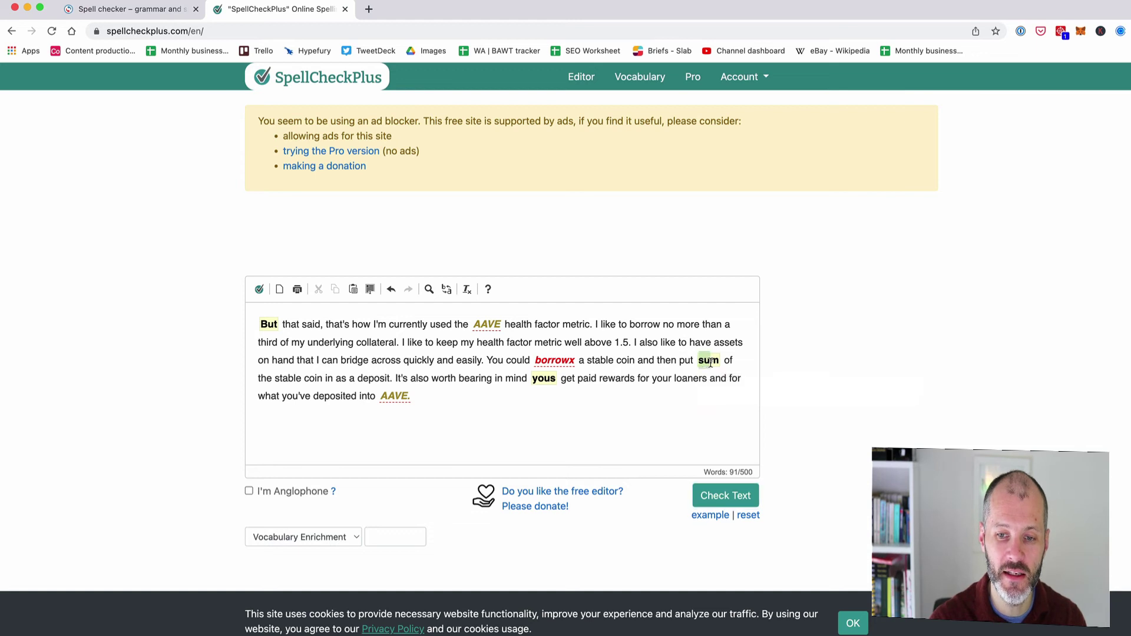
{"action": "double_click", "coordinate": [718, 361]}
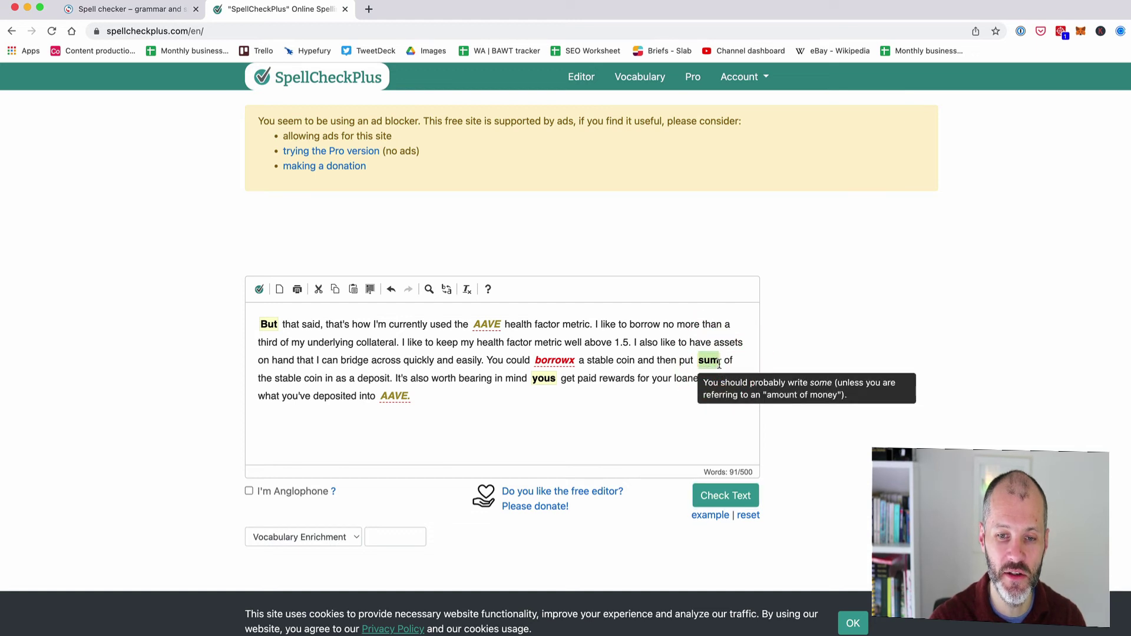
{"action": "mouse_move", "coordinate": [550, 380]}
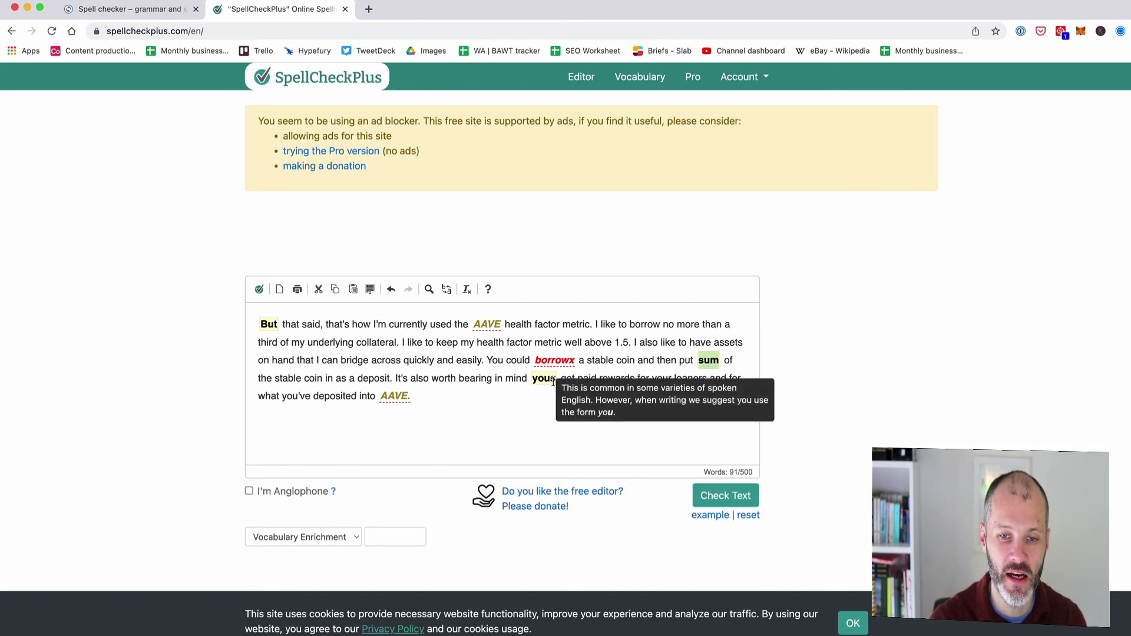
{"action": "left_click", "coordinate": [552, 381]}
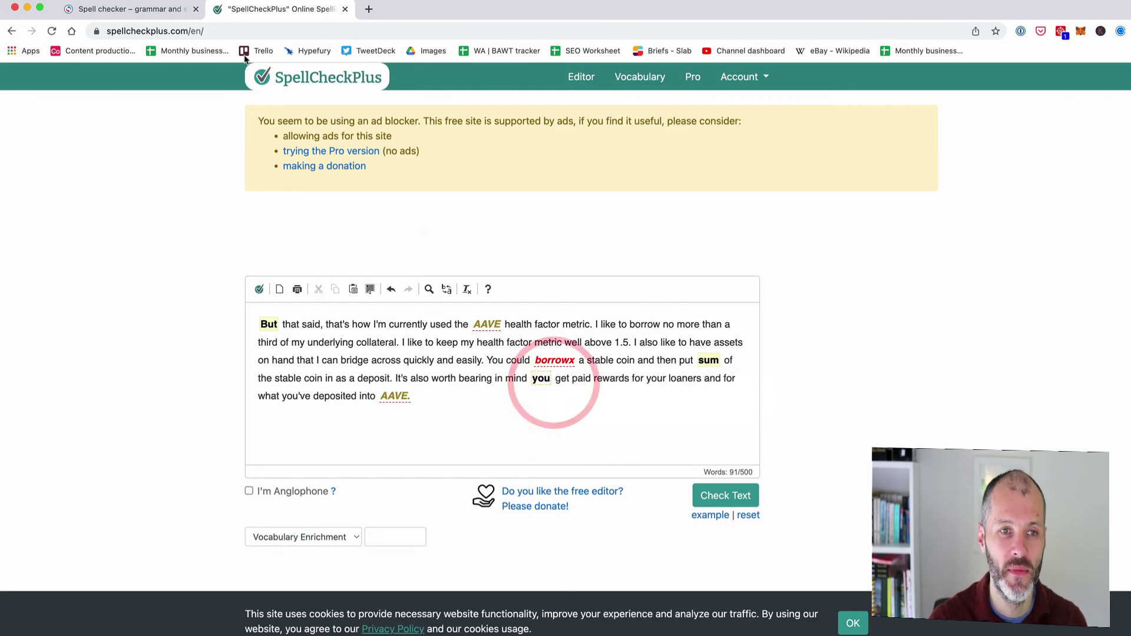
{"action": "left_click", "coordinate": [156, 11]}
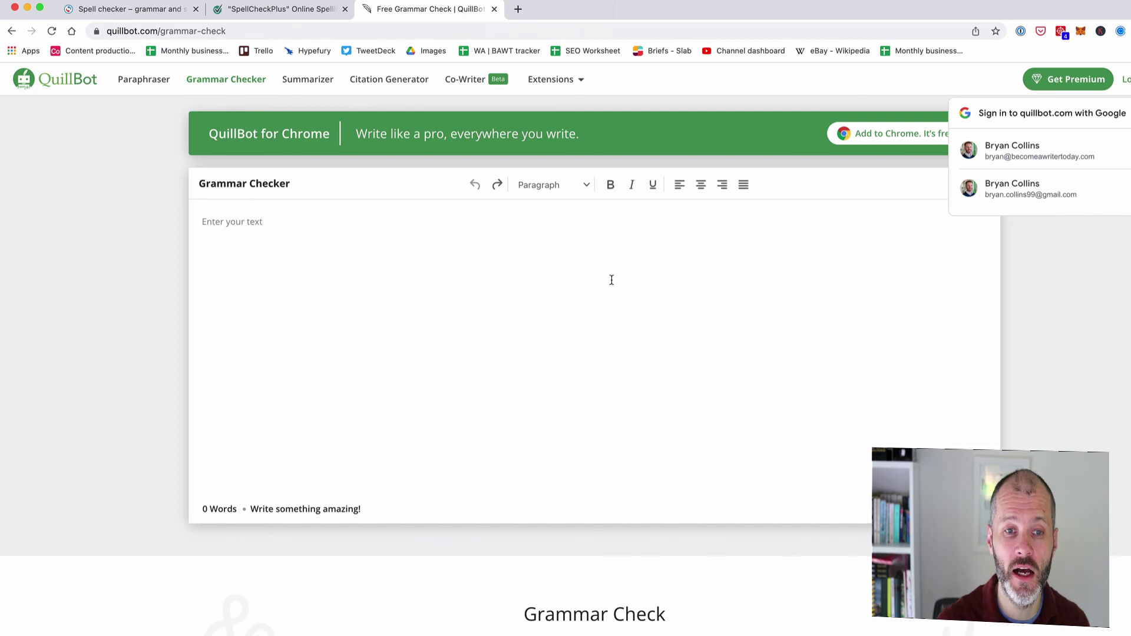
Step: Paste the paragraph into QuillBot, apply Fix All Errors, then undo the automatic corrections
{"action": "left_click", "coordinate": [550, 273]}
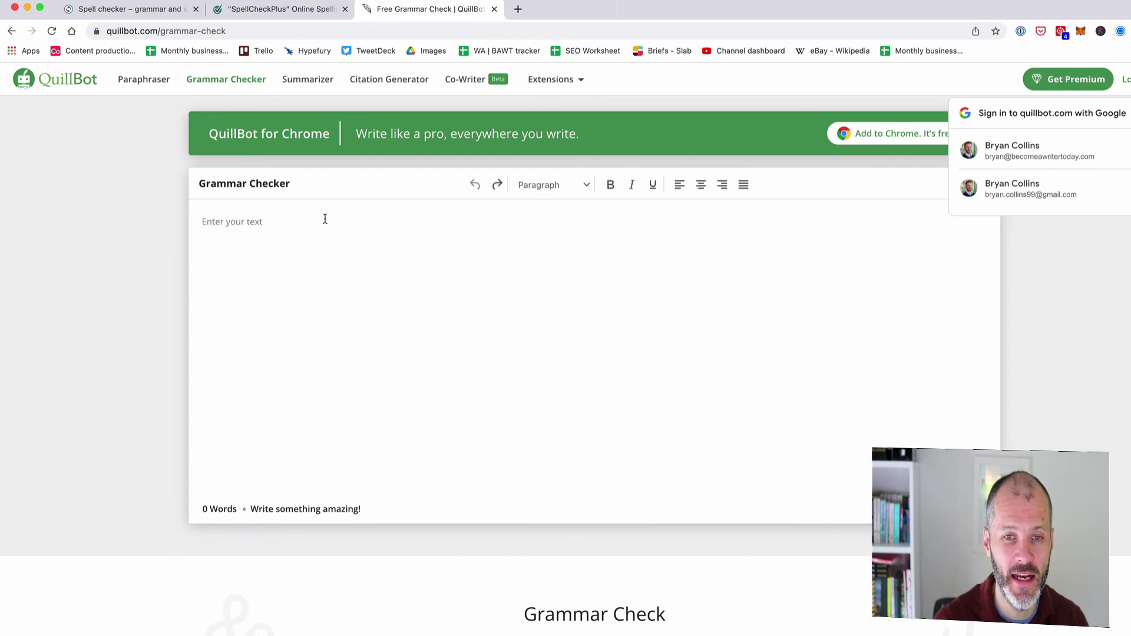
{"action": "type", "text": "But that said, that's how I'm currently used the AAVE health factor metric. I like to borrow no more than a third of my underlying collateral. I like to keep my health factor metric well above 1.5. I also like to have assets on hand that I can bridge across quickly and easily. You could borrowx a stable coin and then put sum of the stable coin in as a deposit. It's also worth bearing in mind yous get paid rewards for your loaners and for what you've deposited into AAVE."}
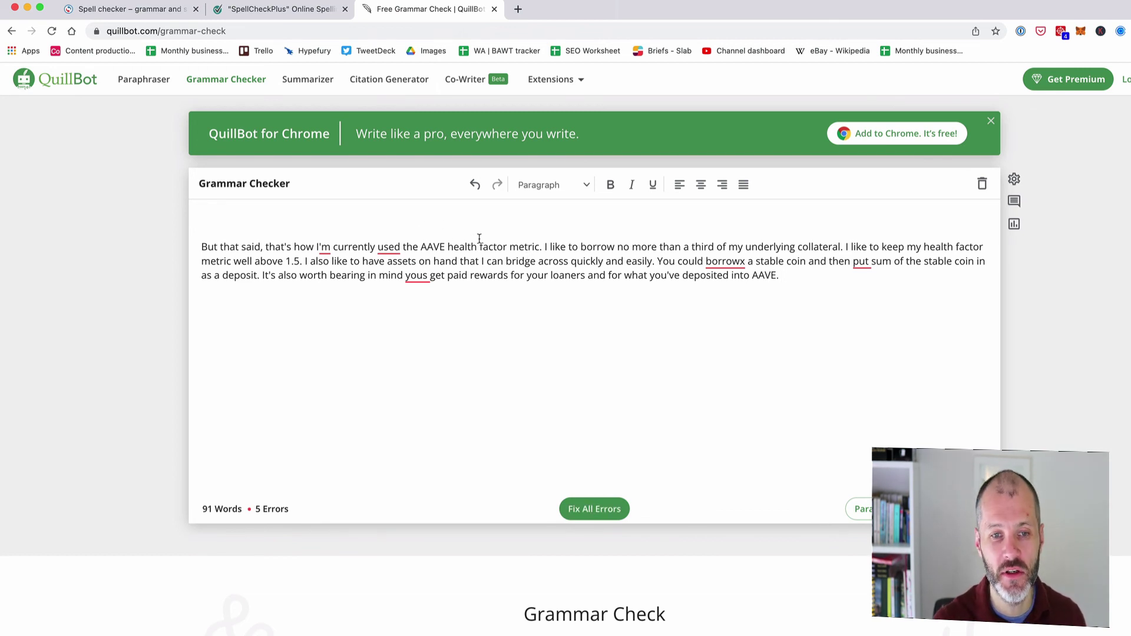
{"action": "left_click", "coordinate": [606, 511]}
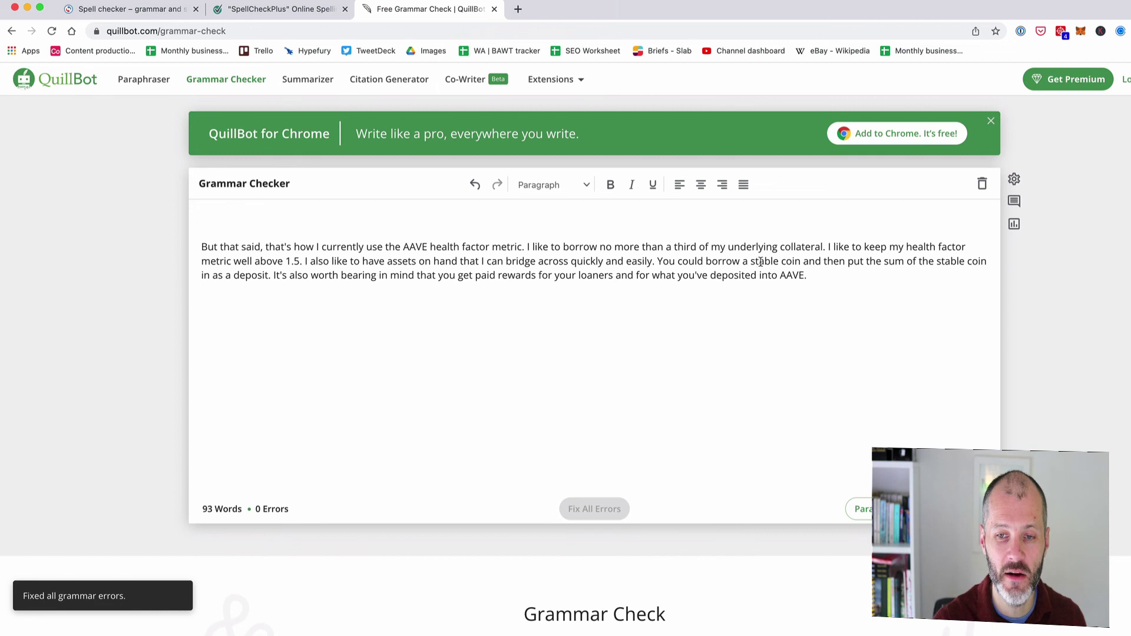
{"action": "left_click", "coordinate": [818, 275]}
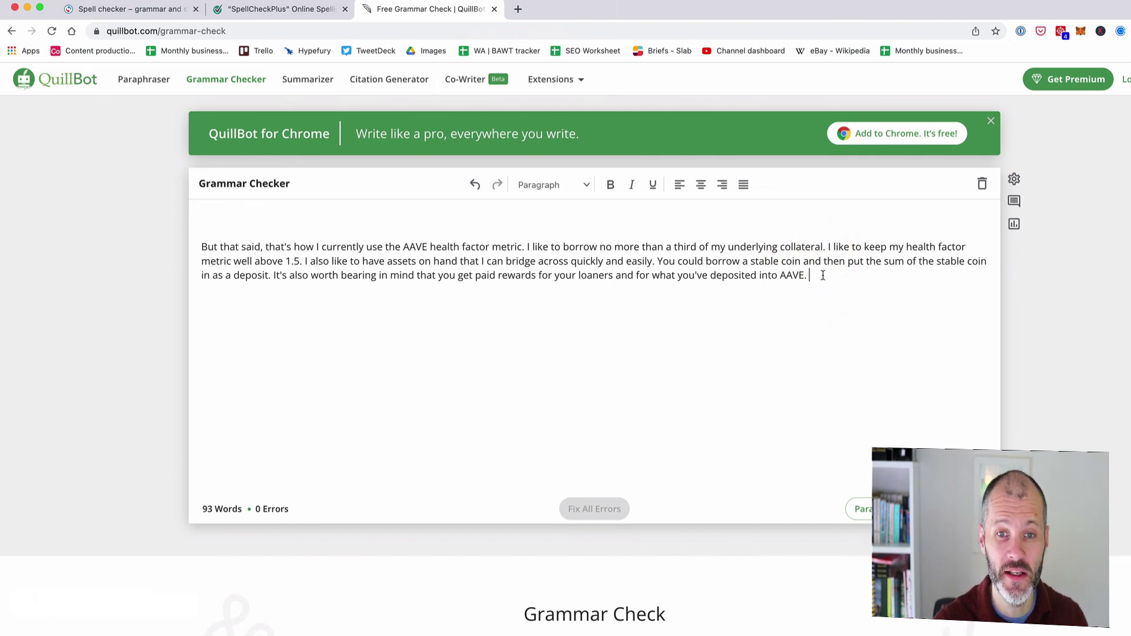
{"action": "left_click", "coordinate": [476, 185]}
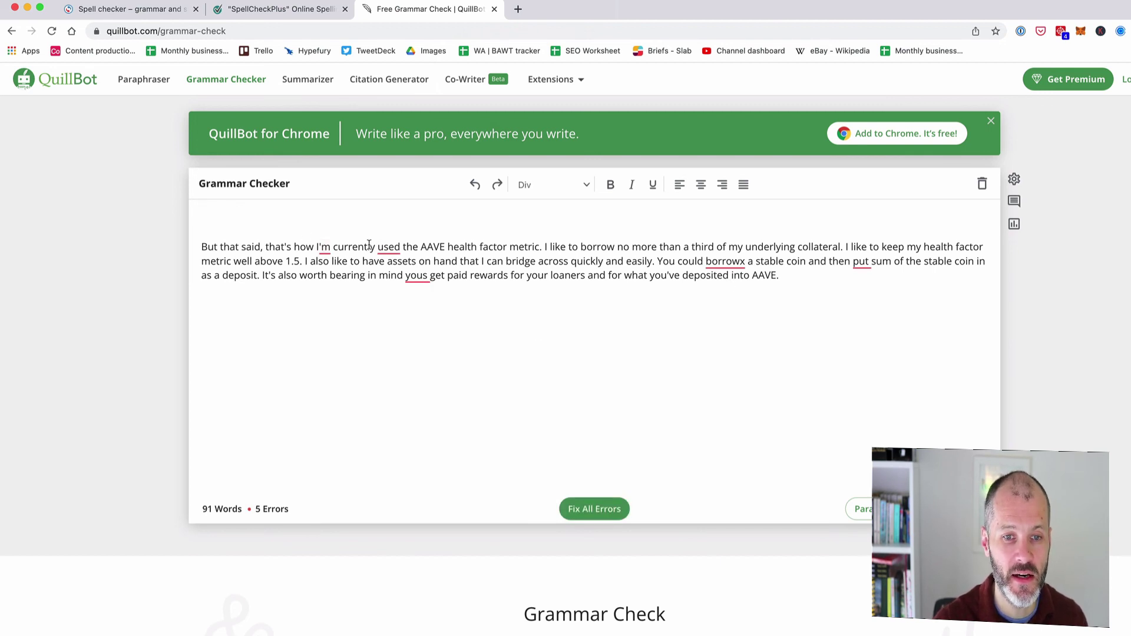
Step: Accept individual suggestions: used to use, I'm to I, yous to that you
{"action": "left_click", "coordinate": [400, 246]}
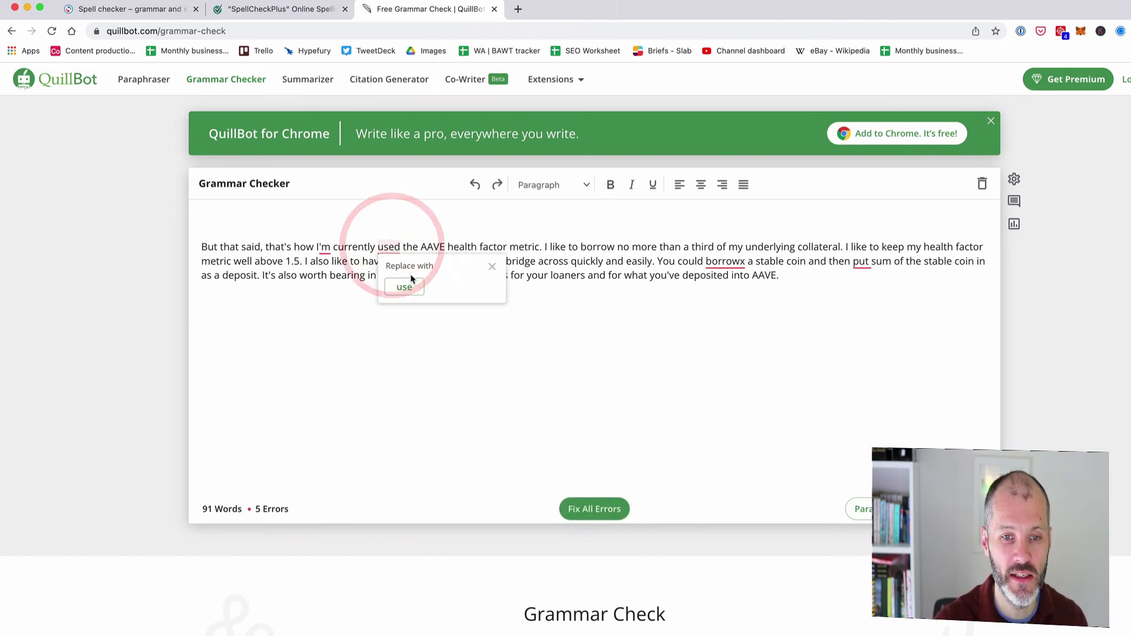
{"action": "left_click", "coordinate": [411, 281]}
{"action": "left_click", "coordinate": [325, 248]}
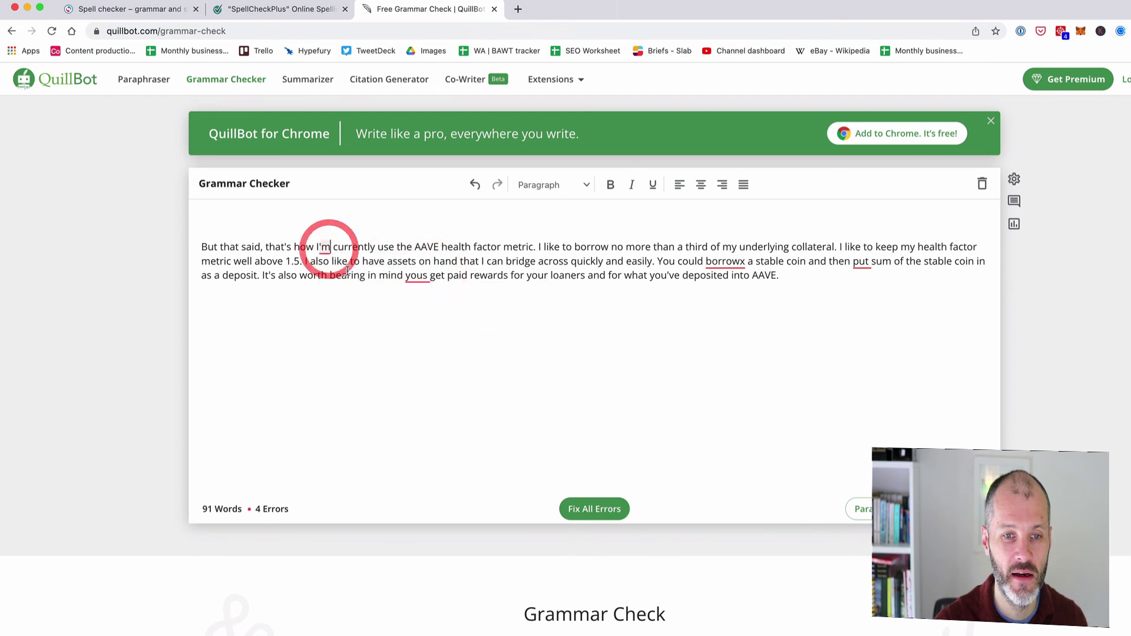
{"action": "left_click", "coordinate": [339, 287]}
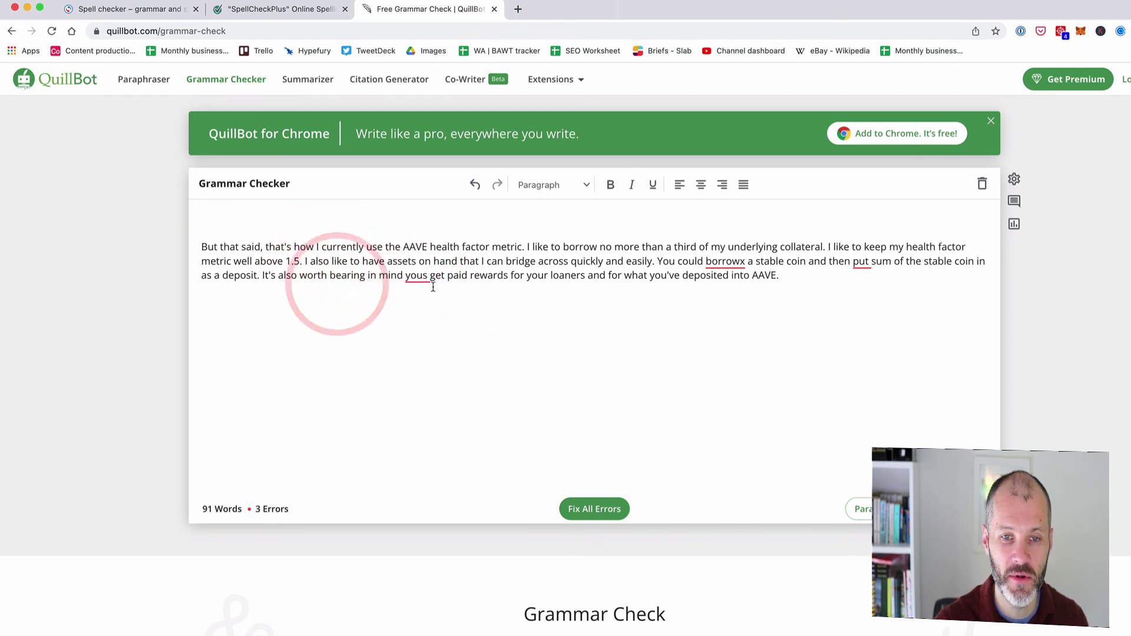
{"action": "mouse_move", "coordinate": [433, 287]}
{"action": "left_click", "coordinate": [433, 315]}
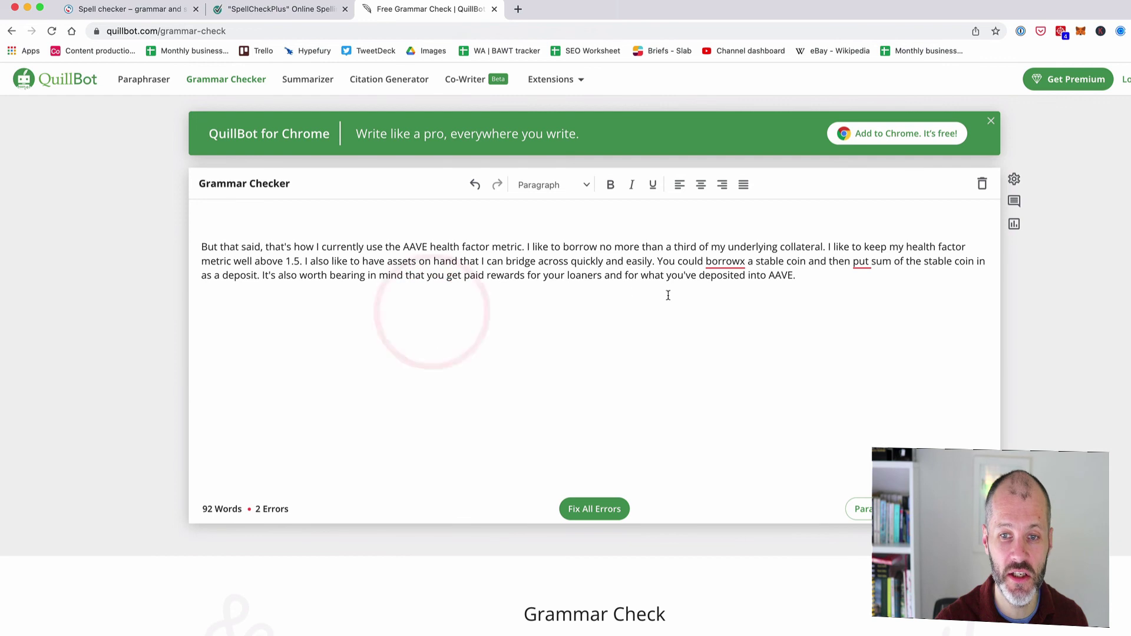
Step: Replace borrowx with borrow and inspect the remaining flag on sum
{"action": "left_click", "coordinate": [732, 262]}
{"action": "left_click", "coordinate": [739, 301]}
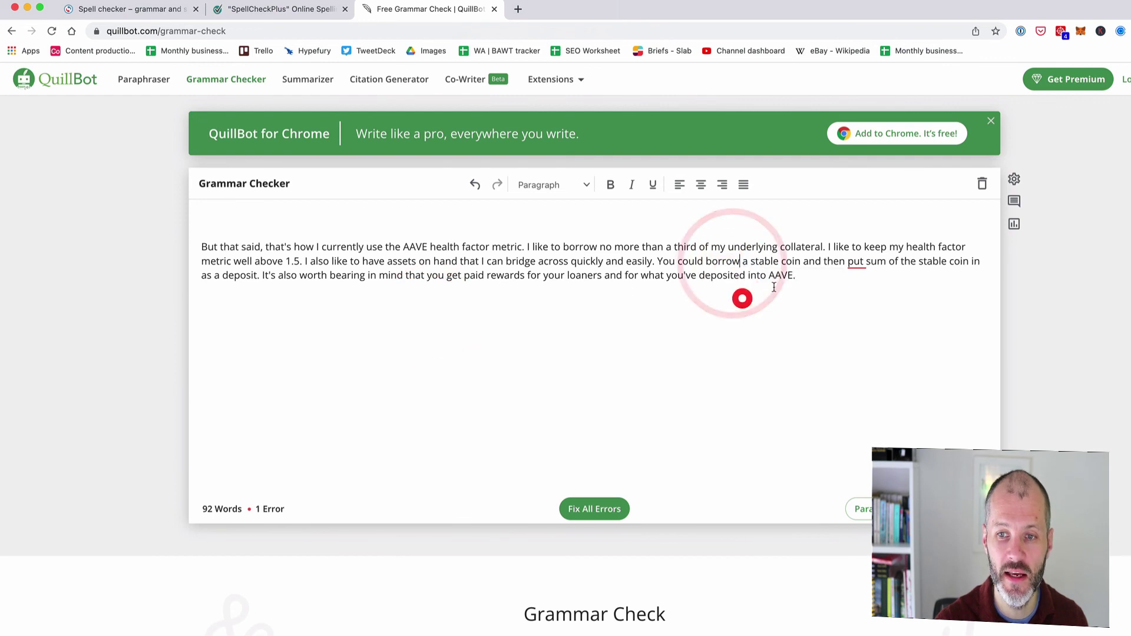
{"action": "left_click", "coordinate": [880, 263]}
{"action": "left_click_drag", "start_coordinate": [888, 263], "coordinate": [865, 265]}
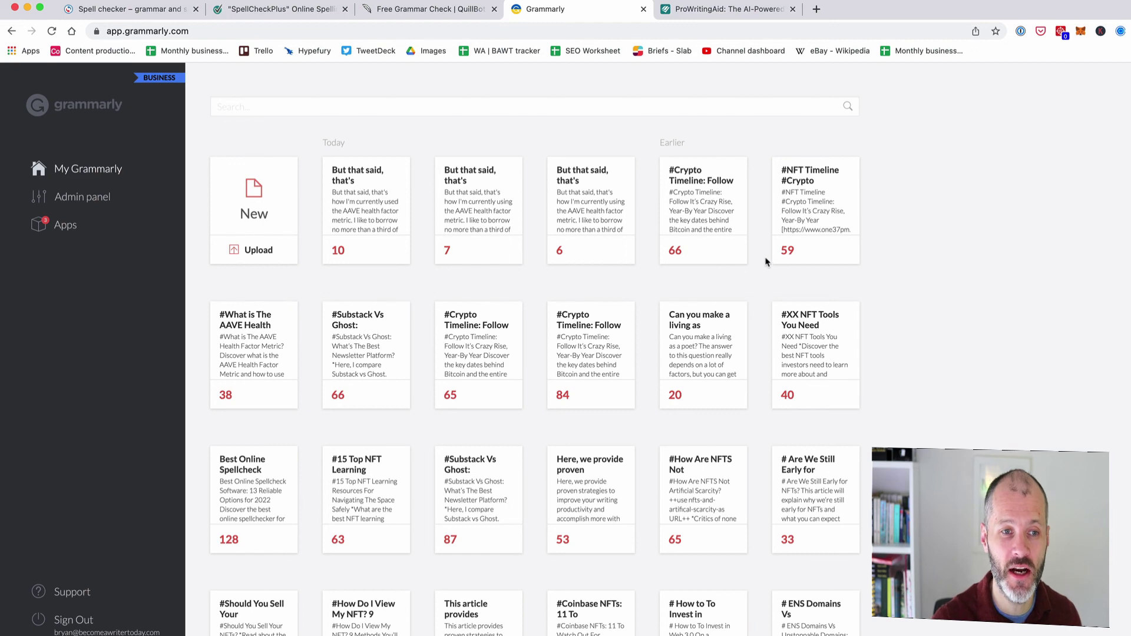
Step: Compare results across the ProWritingAid, Grammarly, Reverso and SpellCheckPlus tabs, ending on ProWritingAid
{"action": "left_click", "coordinate": [744, 14]}
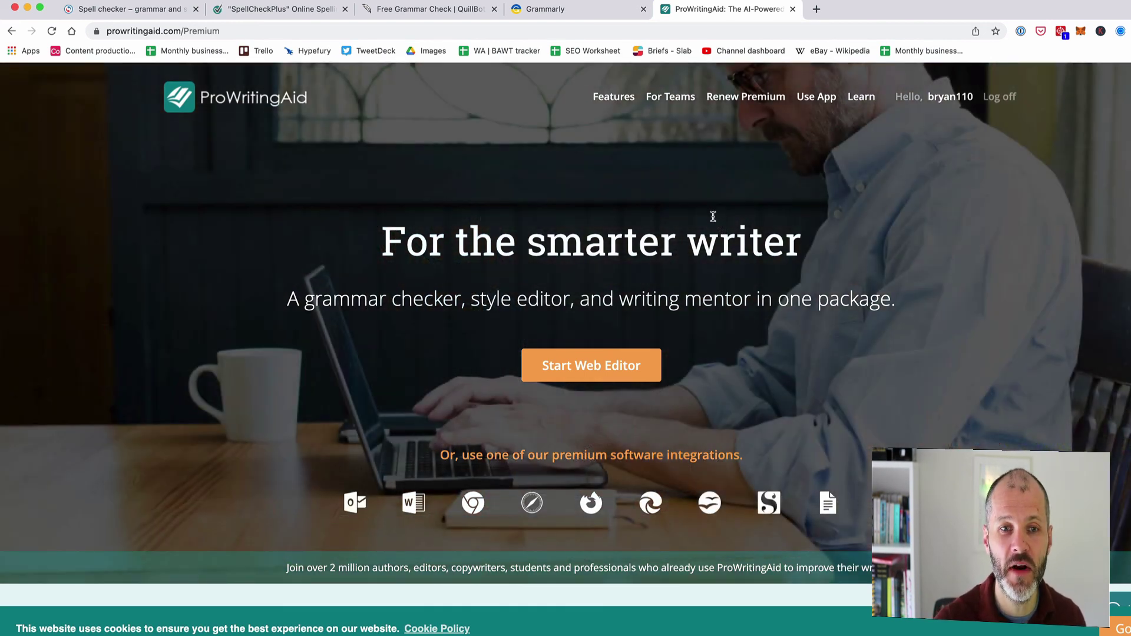
{"action": "left_click", "coordinate": [613, 10]}
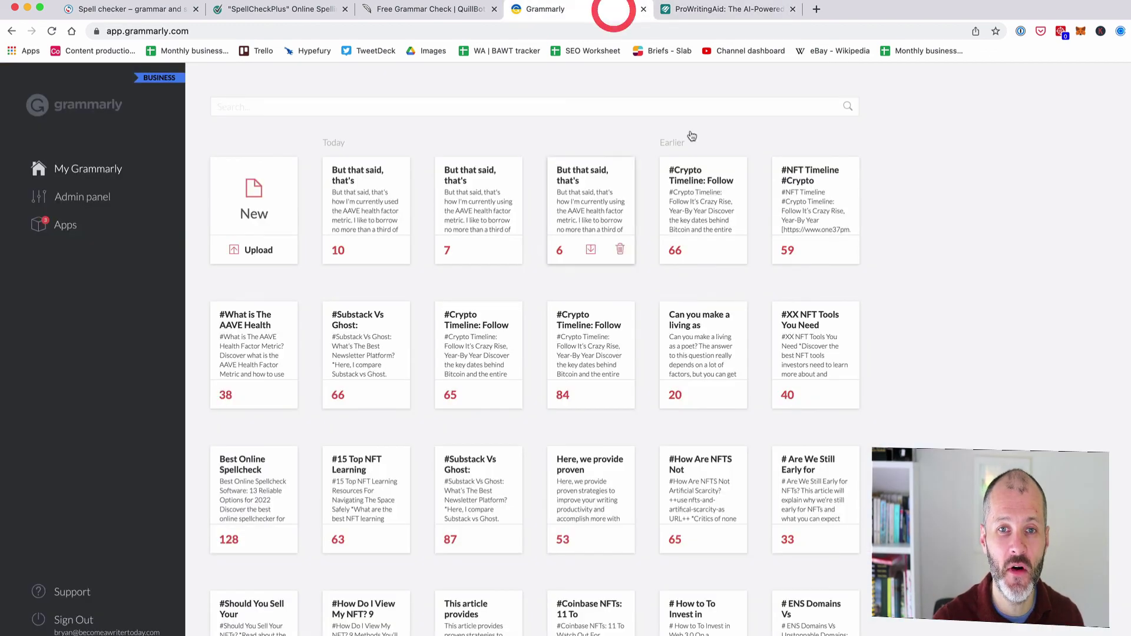
{"action": "left_click", "coordinate": [724, 9]}
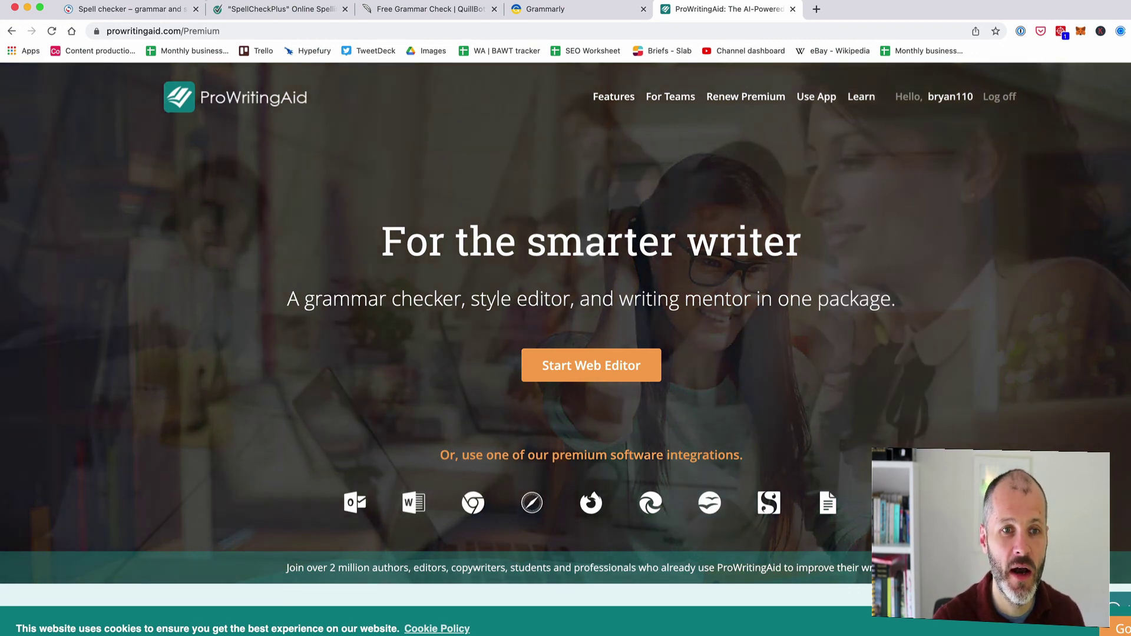
{"action": "left_click", "coordinate": [176, 9]}
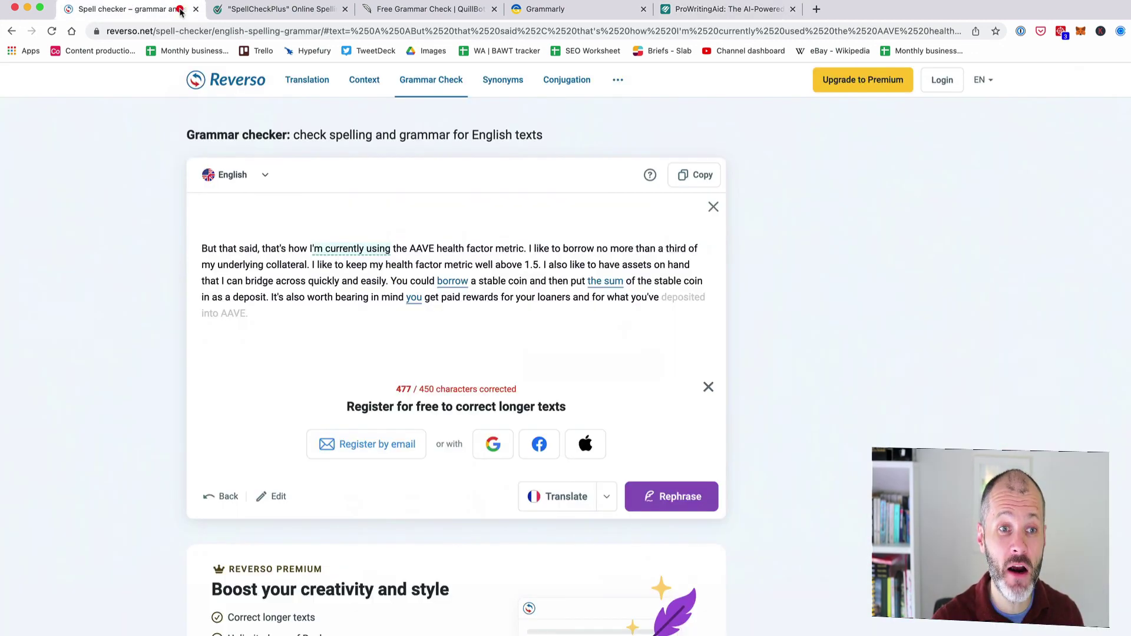
{"action": "left_click", "coordinate": [297, 9]}
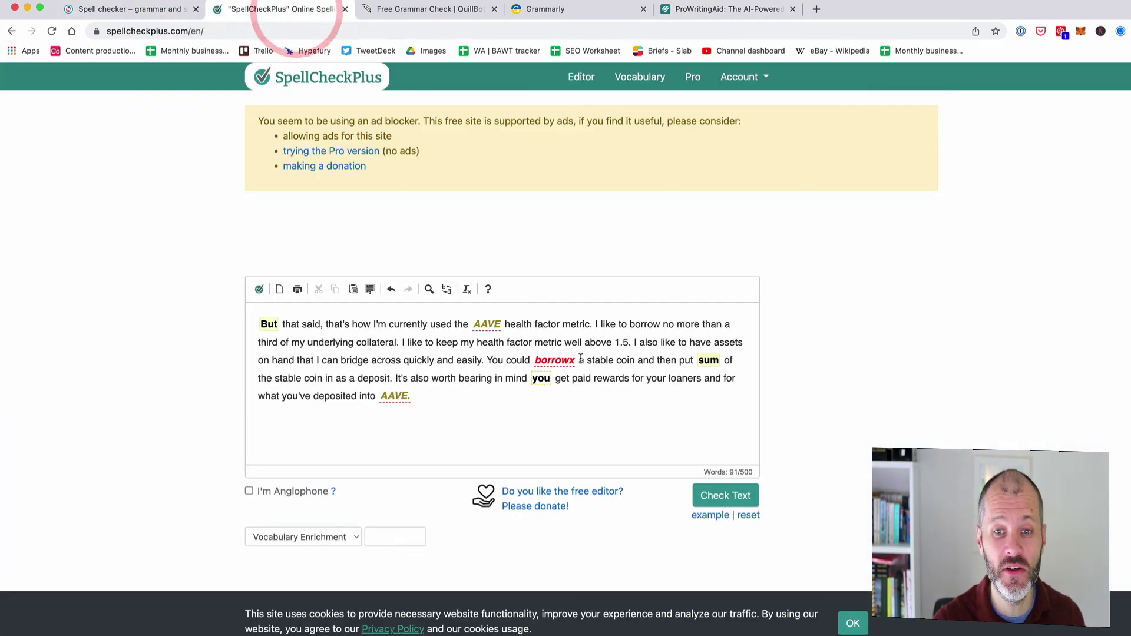
{"action": "left_click", "coordinate": [553, 383]}
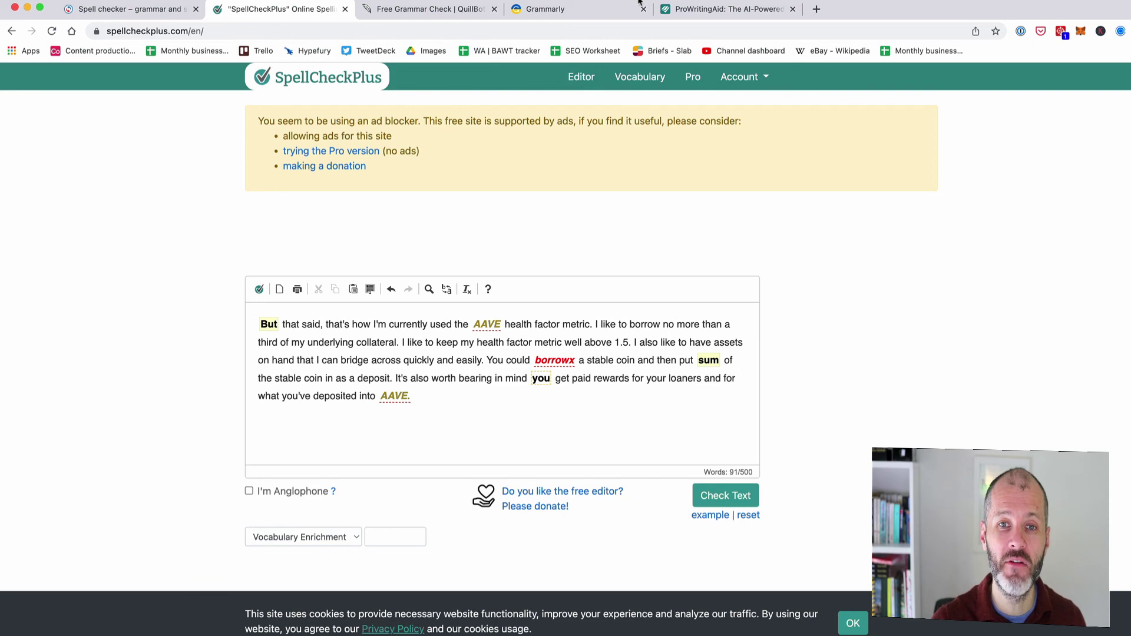
{"action": "left_click", "coordinate": [598, 9]}
{"action": "left_click", "coordinate": [723, 8]}
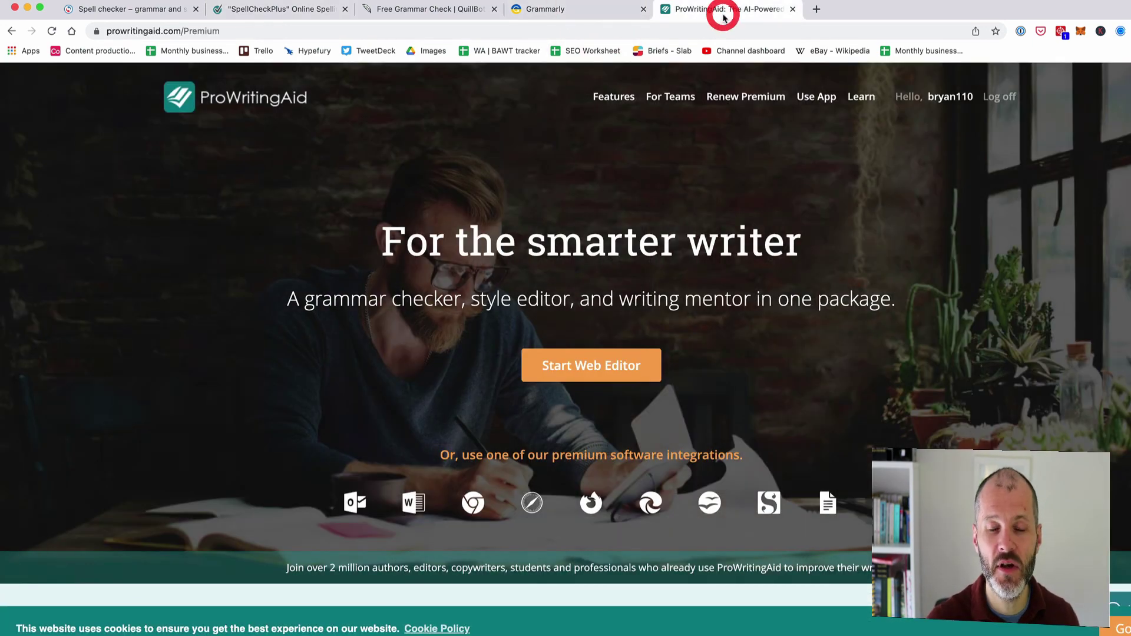